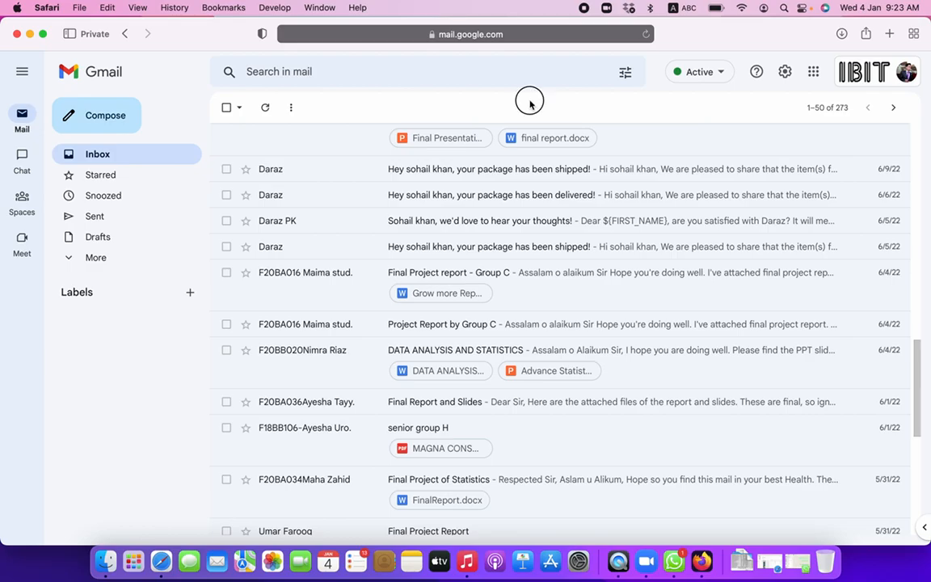
- Open Google Forms from the Google apps grid at the top of the Gmail inbox
scroll(420, 226, up, 5)
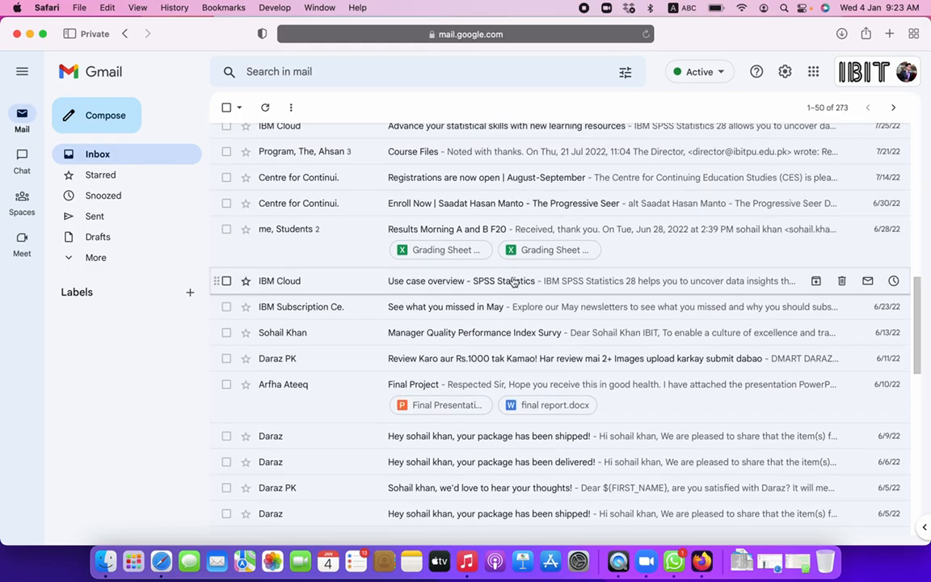
scroll(418, 243, up, 5)
scroll(316, 214, up, 3)
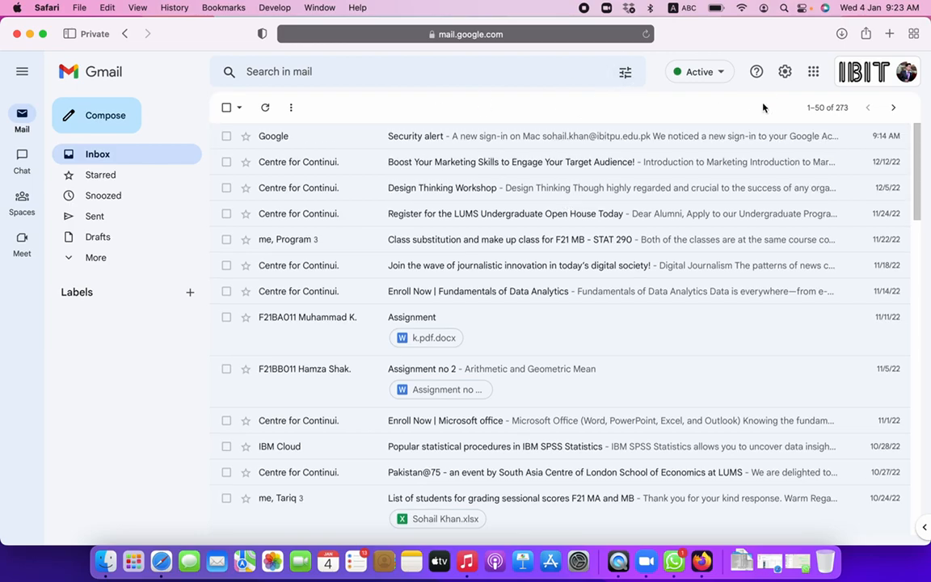
click(812, 79)
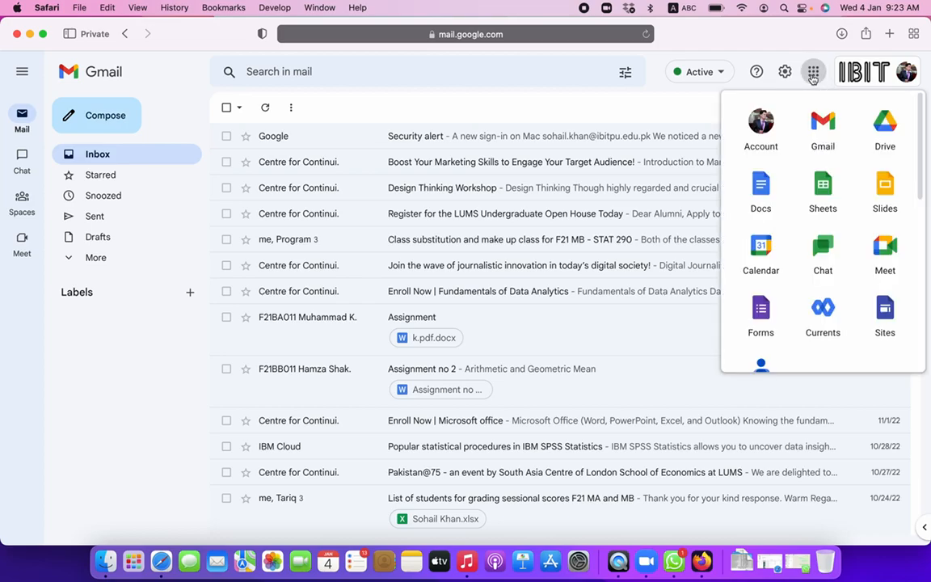
click(757, 319)
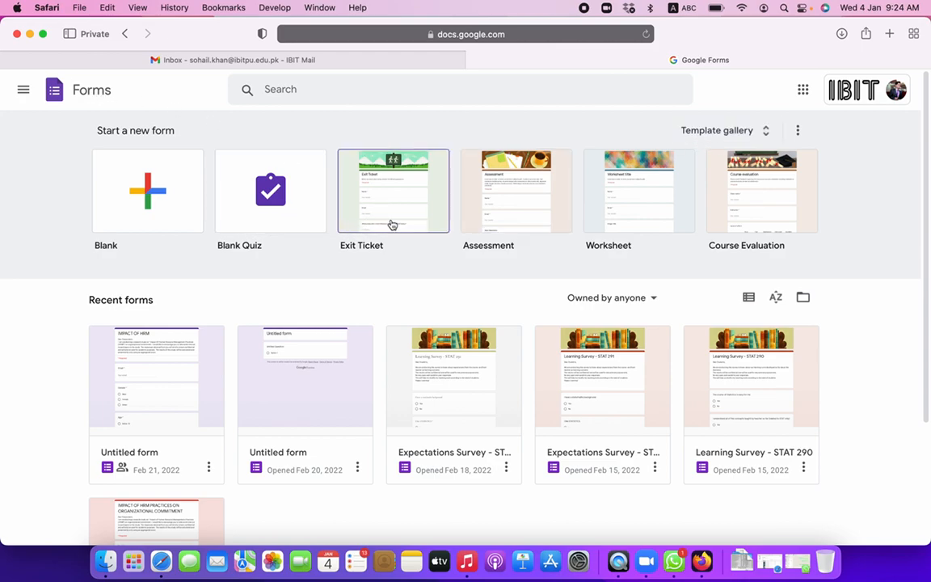
click(712, 126)
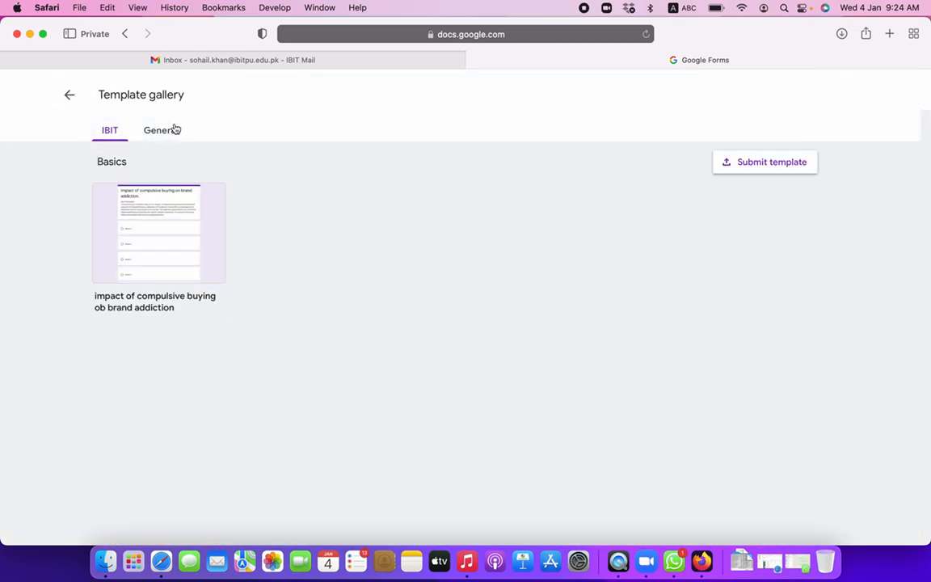
click(174, 129)
scroll(170, 357, down, 5)
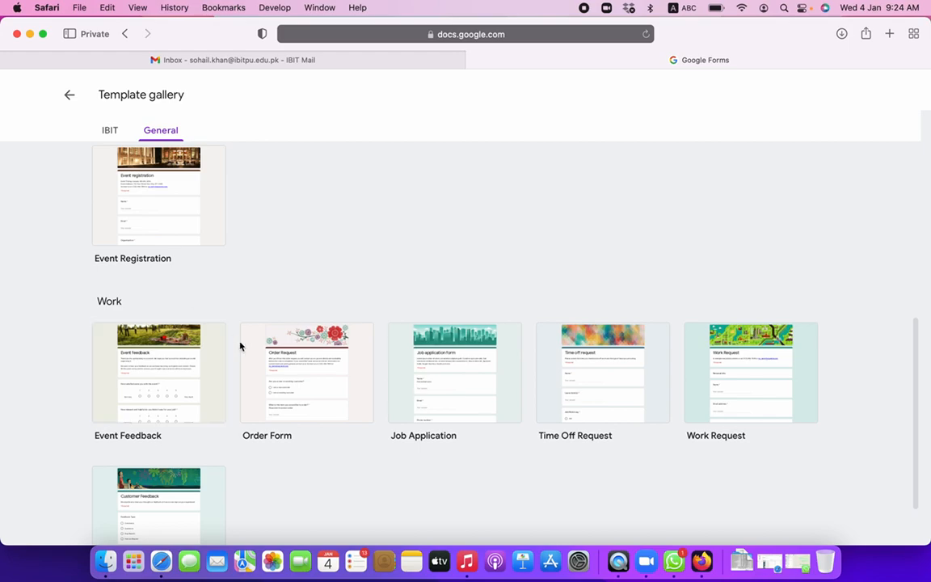
scroll(239, 346, down, 3)
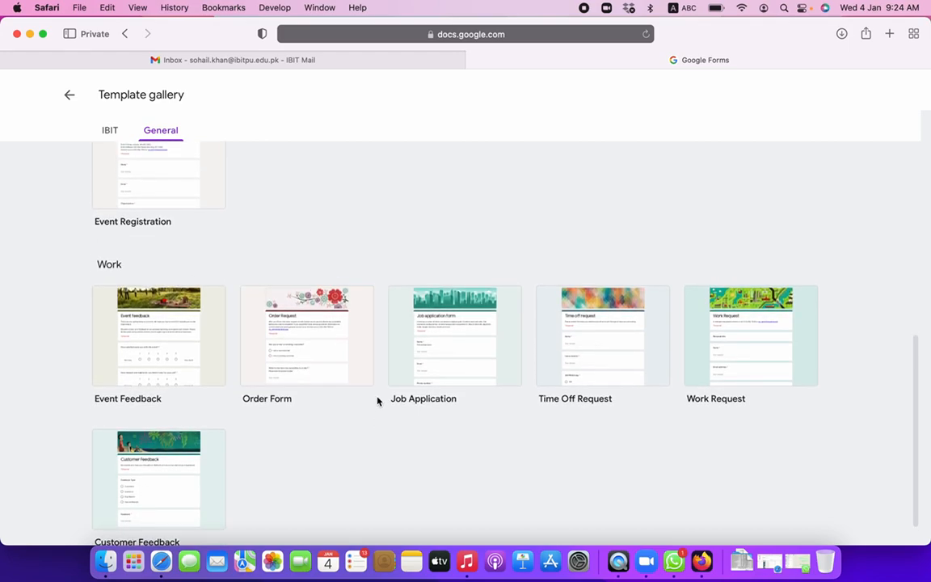
scroll(593, 356, up, 2)
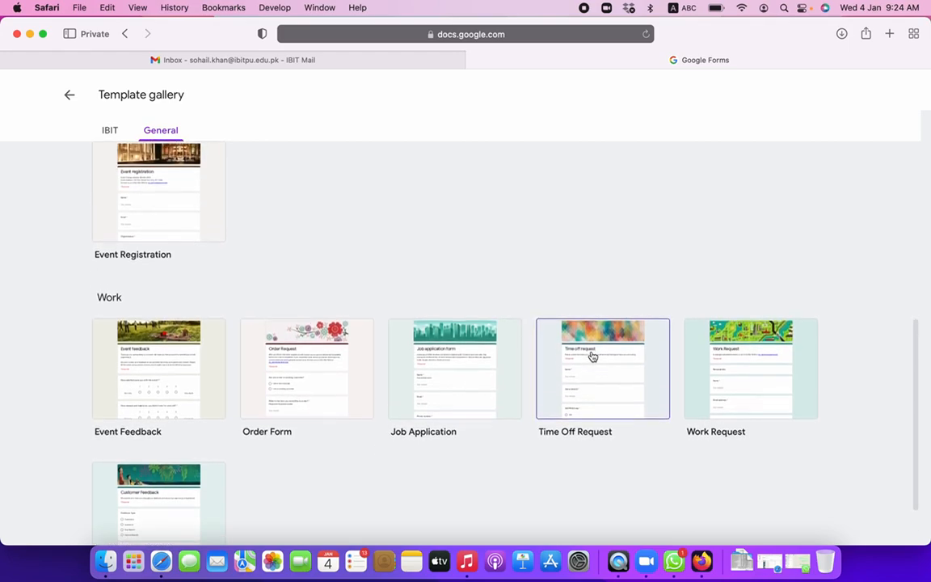
scroll(592, 356, up, 5)
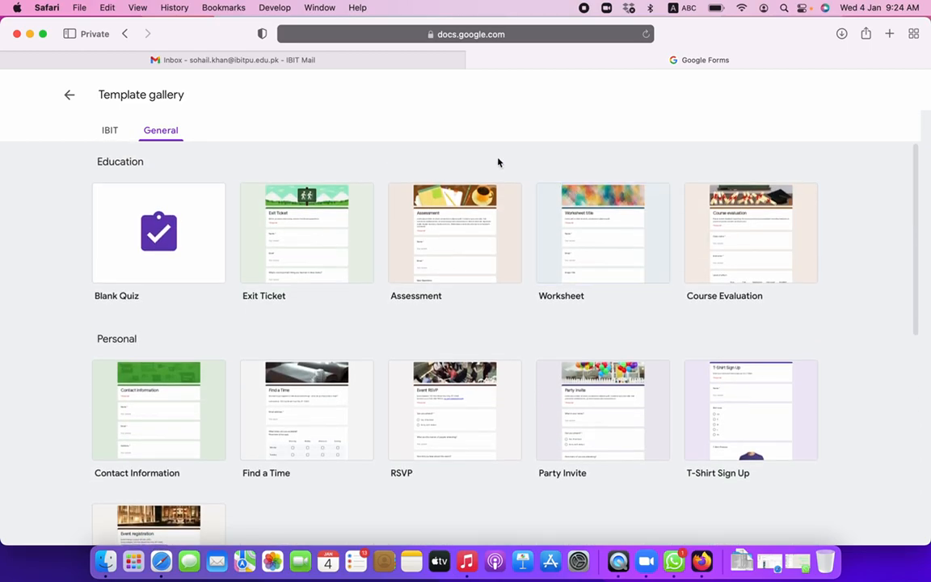
click(70, 94)
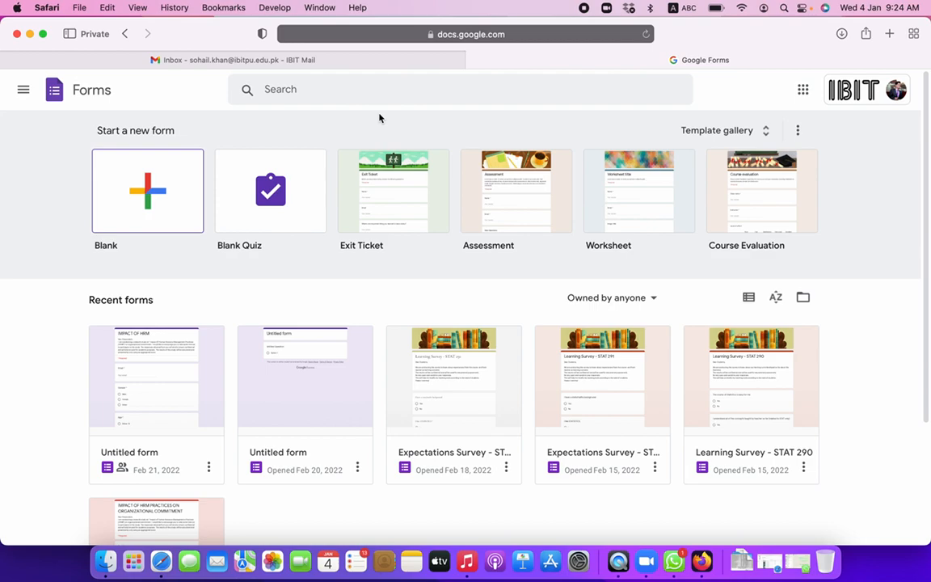
- Create a blank untitled form, dismiss the text-styling popup, and open a new Safari tab
click(148, 194)
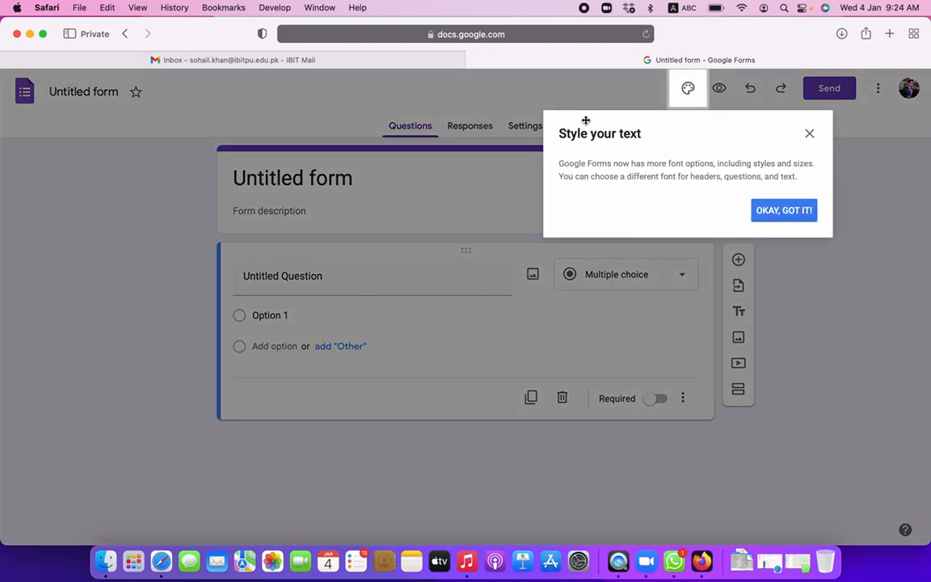
click(810, 134)
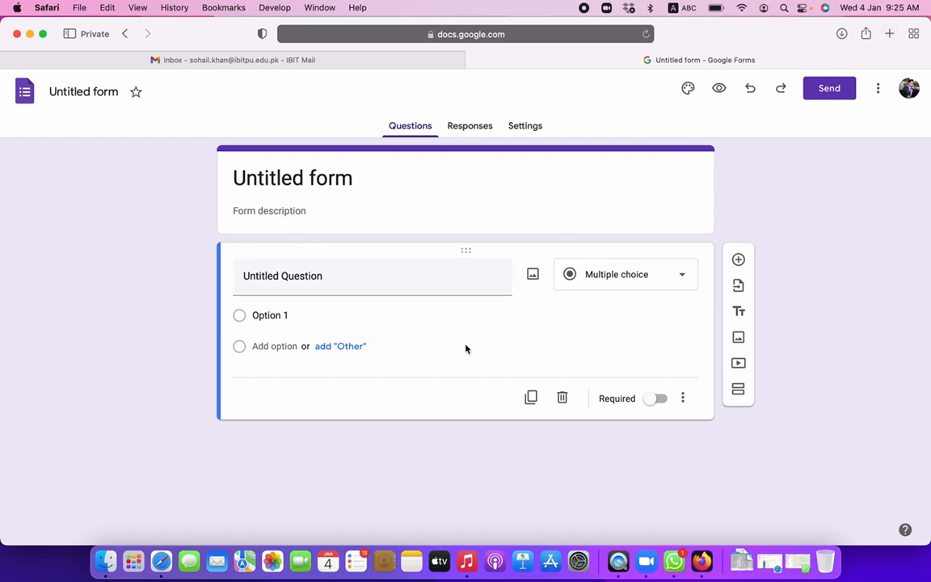
click(889, 35)
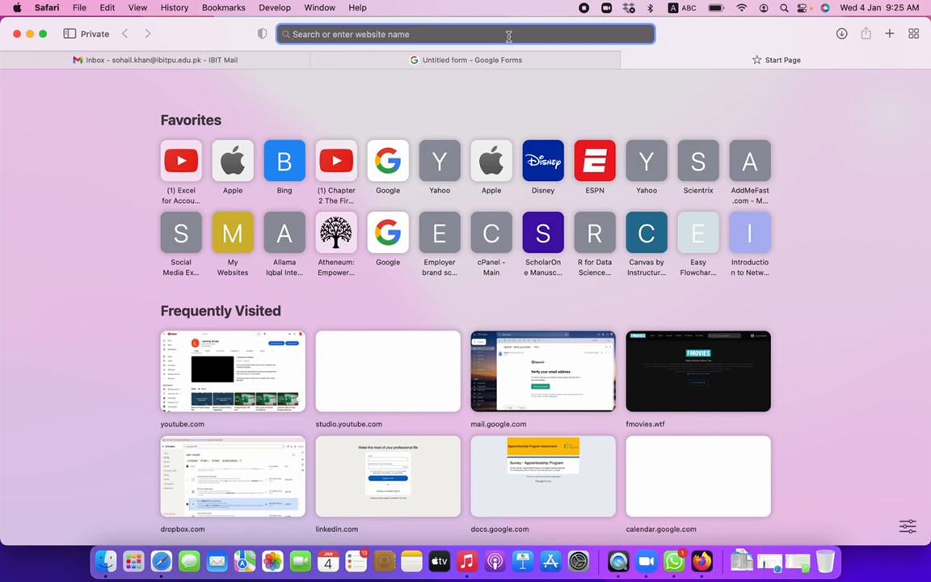
- Search for 'gallup 12 question' and open Gallup's Q12 Employee Engagement Survey page
text(gallup)
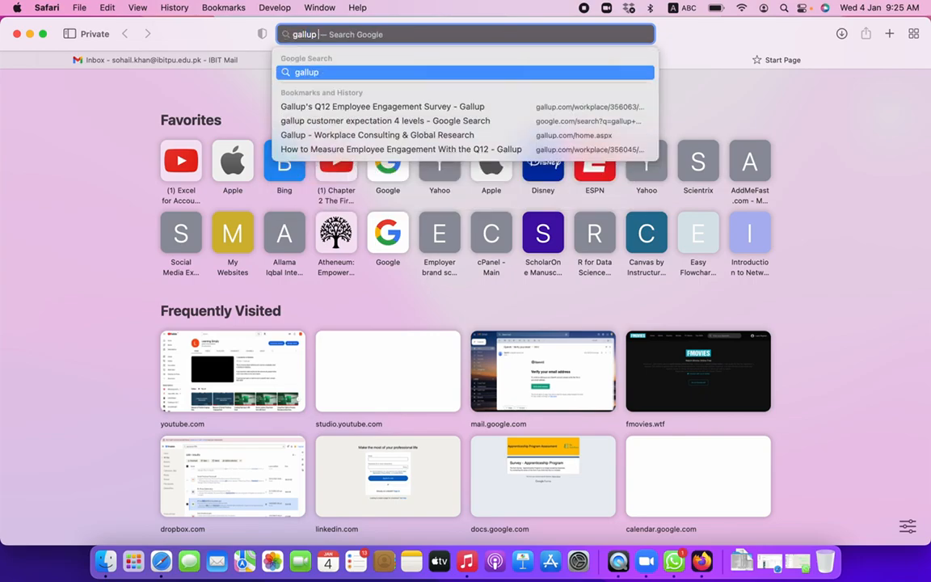
text( 12 question)
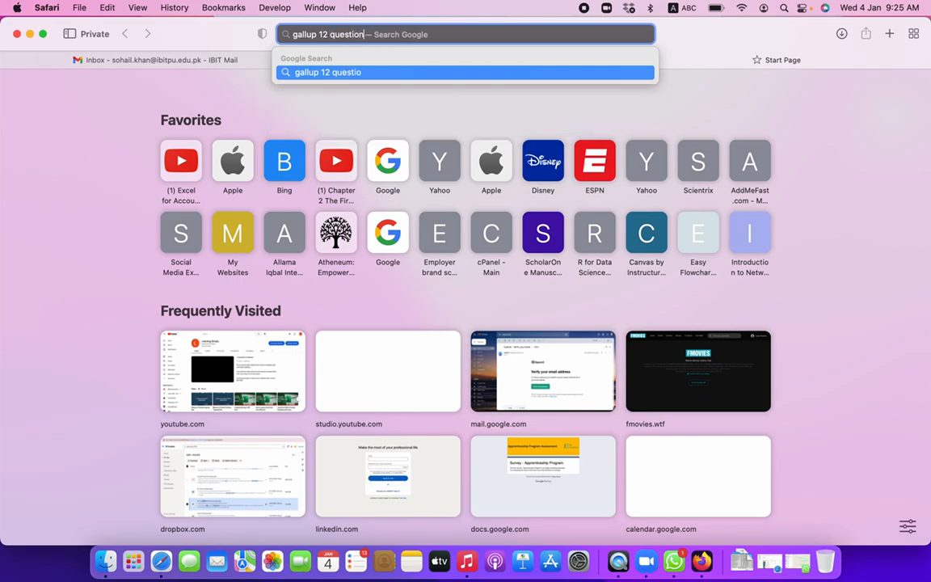
key(Escape)
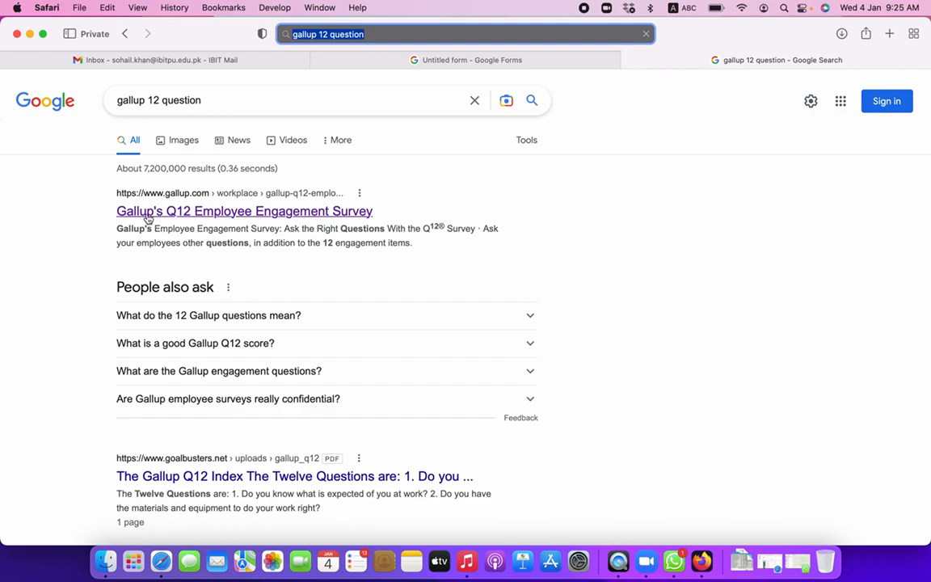
click(181, 212)
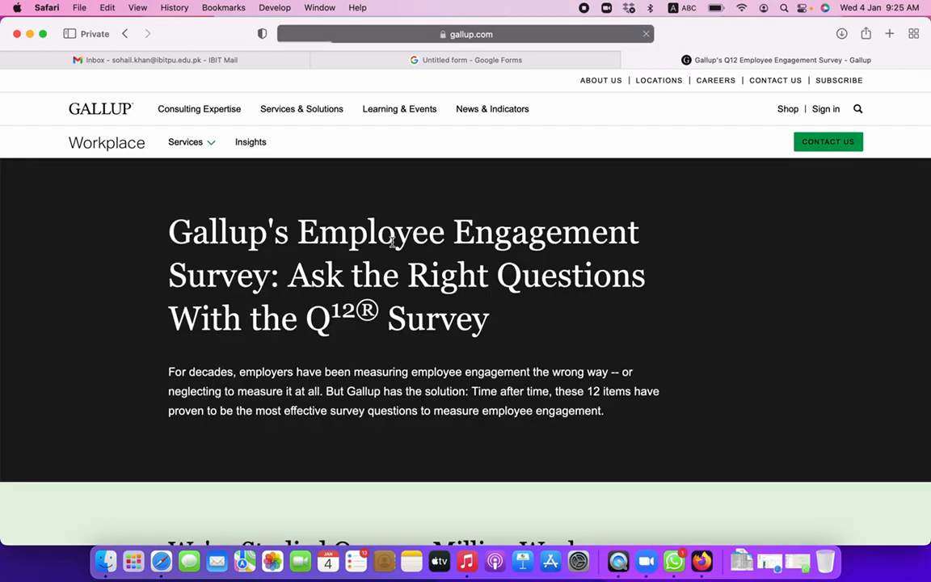
- Find the Q12 list, select 'I know what is expected of me at work', and return to the form
scroll(387, 331, down, 4)
scroll(388, 332, down, 15)
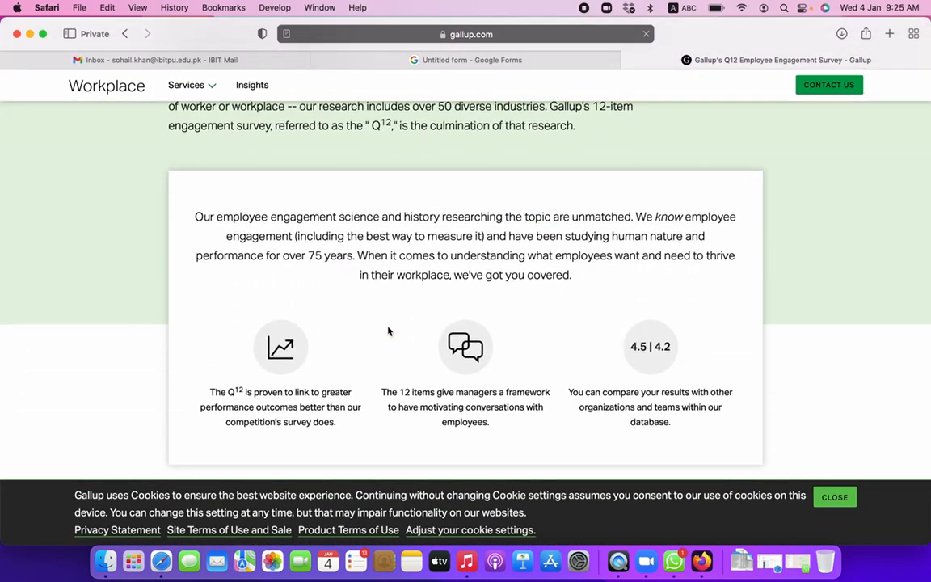
scroll(190, 154, up, 3)
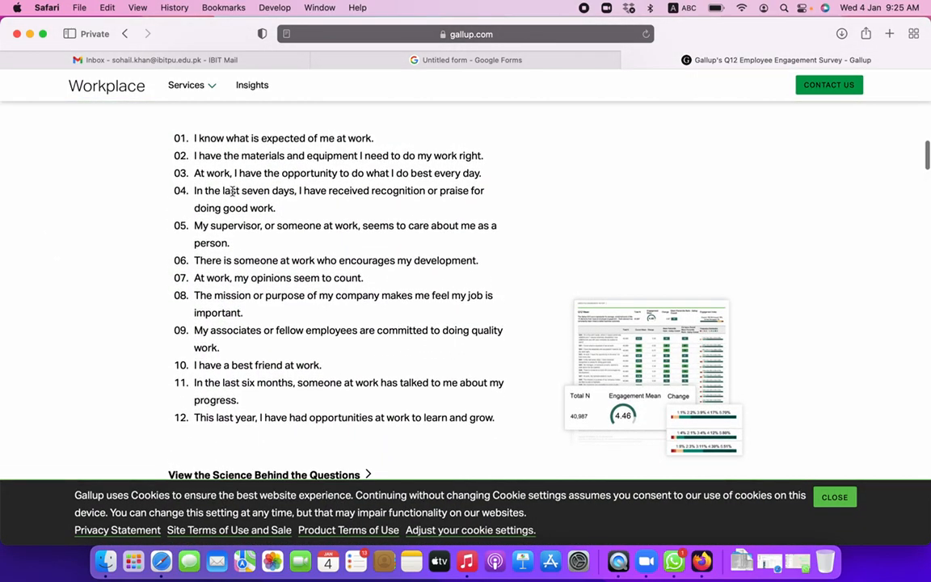
drag(191, 163, 380, 161)
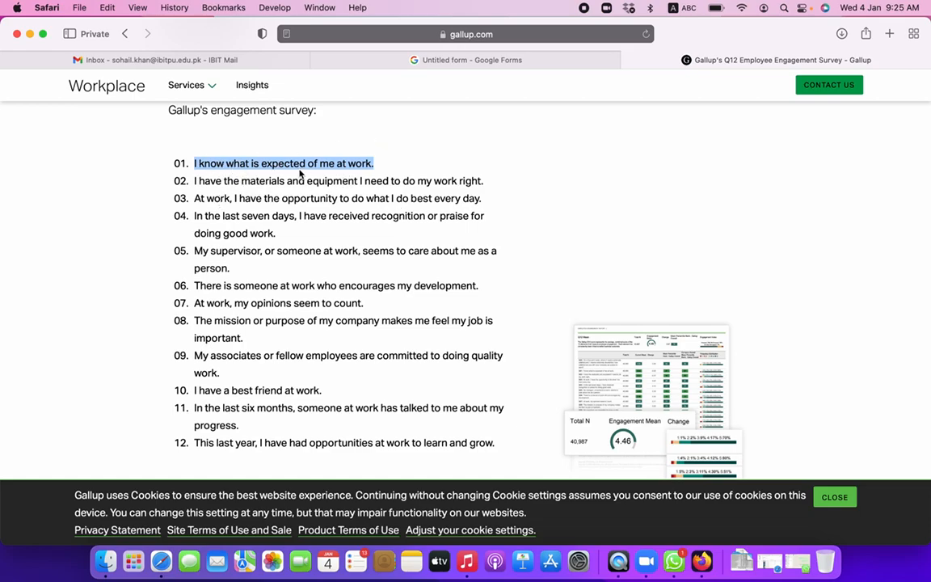
click(455, 62)
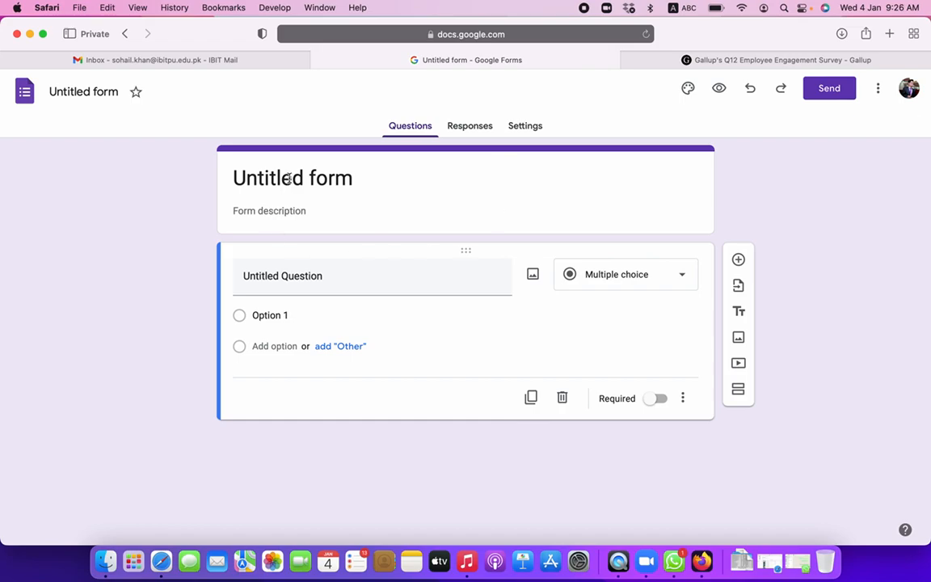
- Title the form 'Employee Engagement Survey'
click(66, 91)
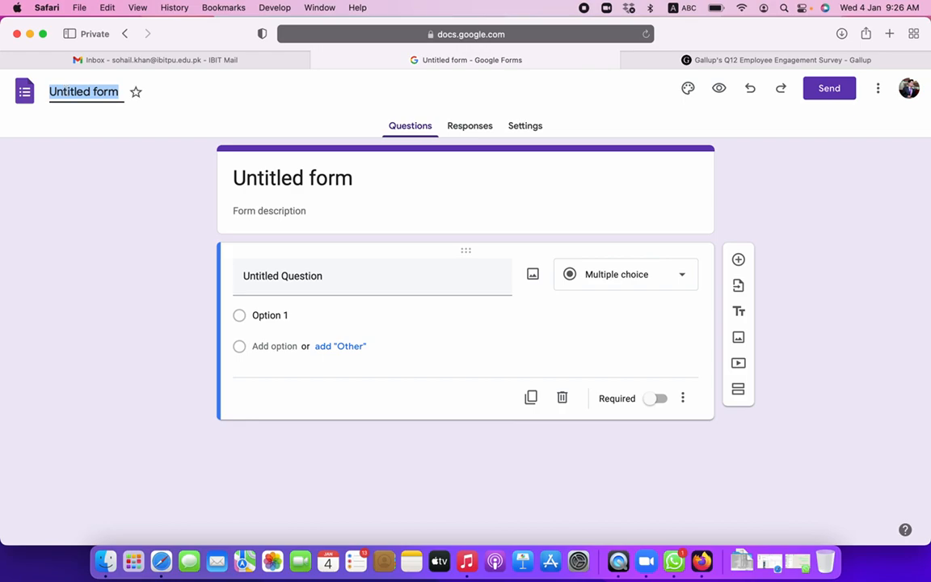
text(Employee Engagement Survey)
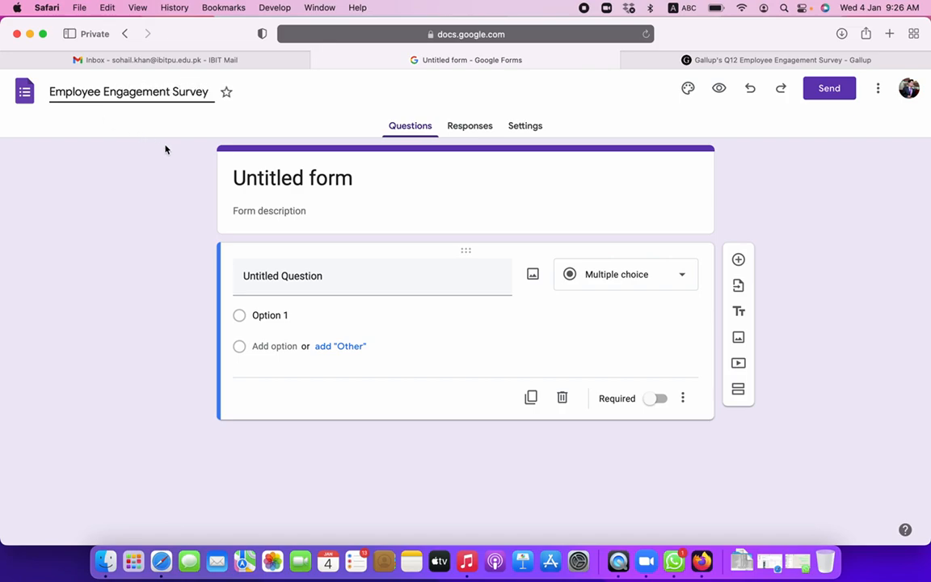
click(259, 174)
- Add a 'Dear Respondent,' description explaining the engagement assessment and asking people to fill in the form
click(280, 237)
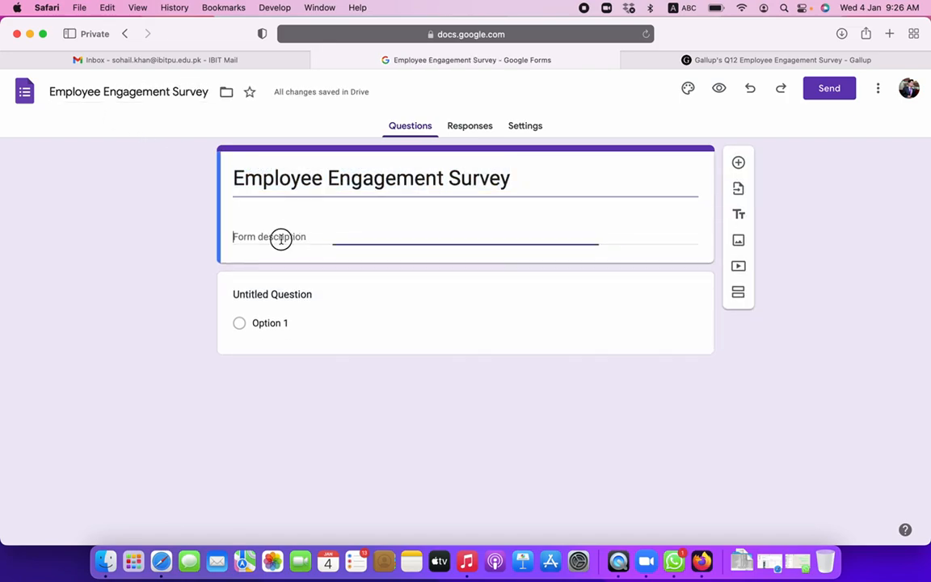
text(Dear Resp)
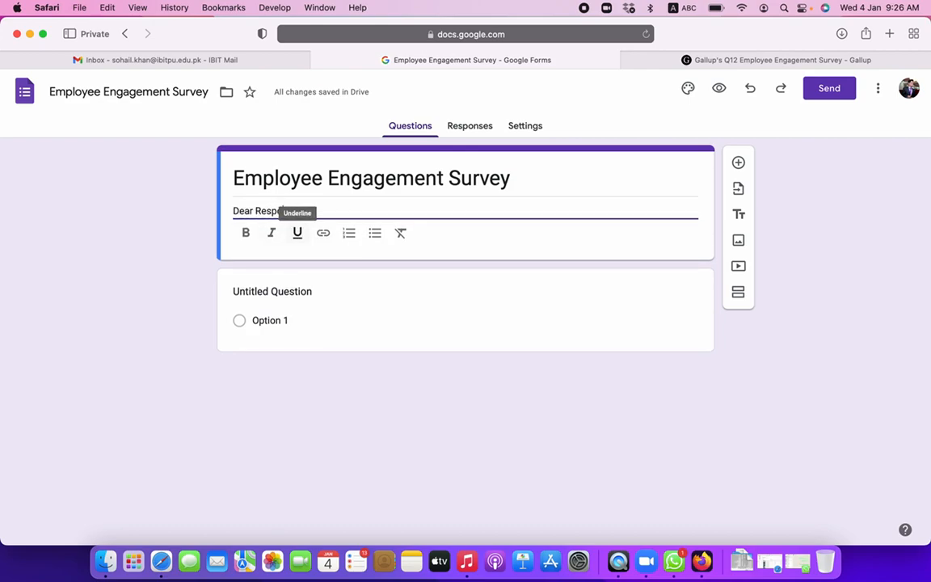
text(ondent,)
key(Return)
key(Return)
text(T)
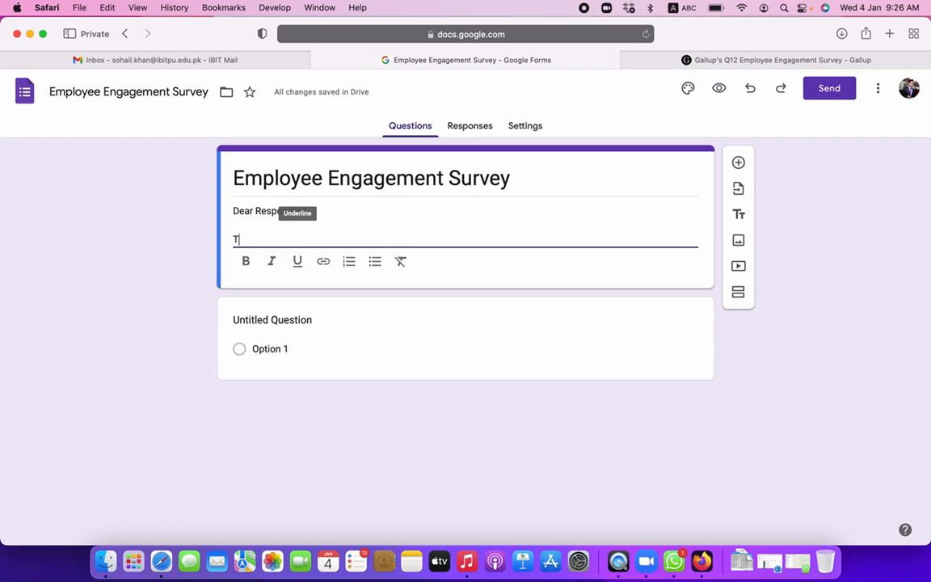
text(his form)
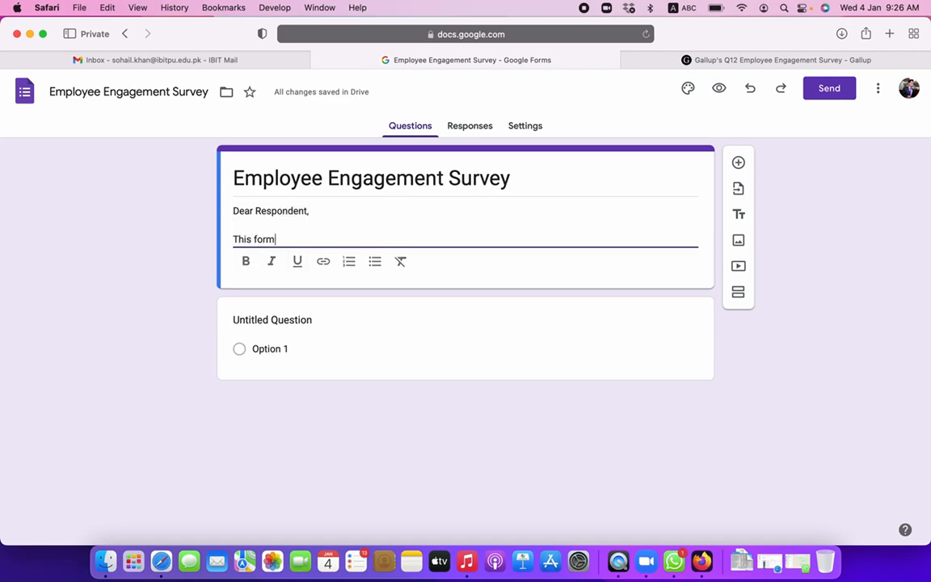
text( is created to assess the current level of engagement in our organizatio)
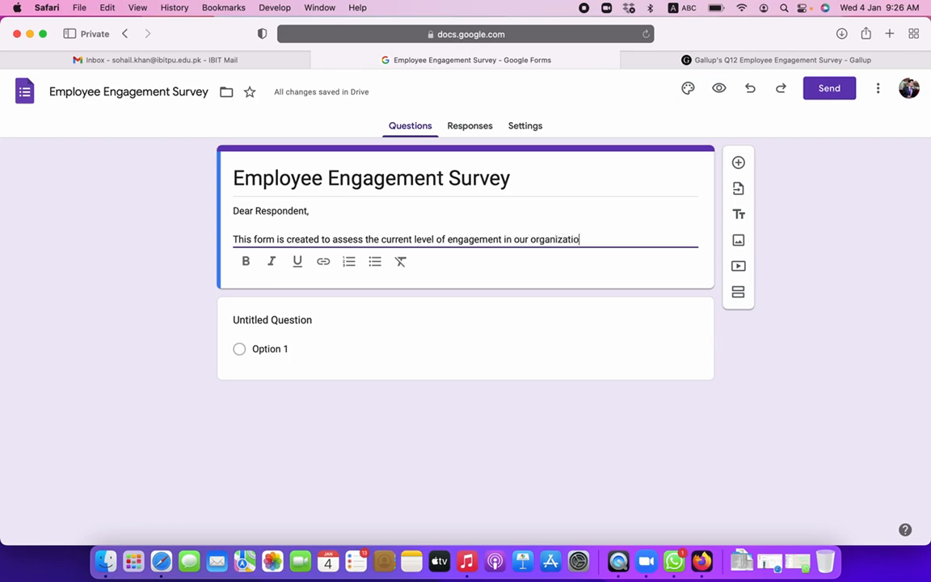
text(n.)
key(Return)
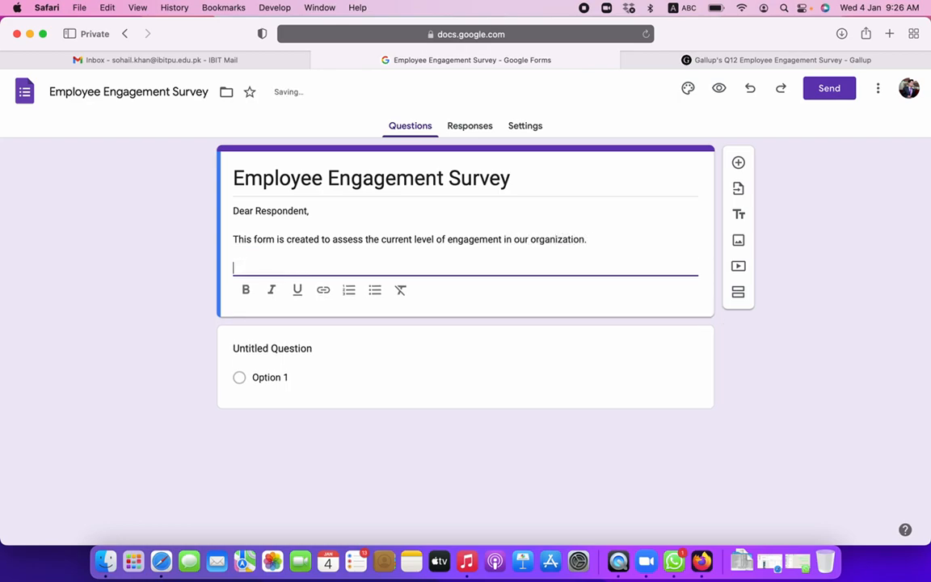
text(Please take some time out of y)
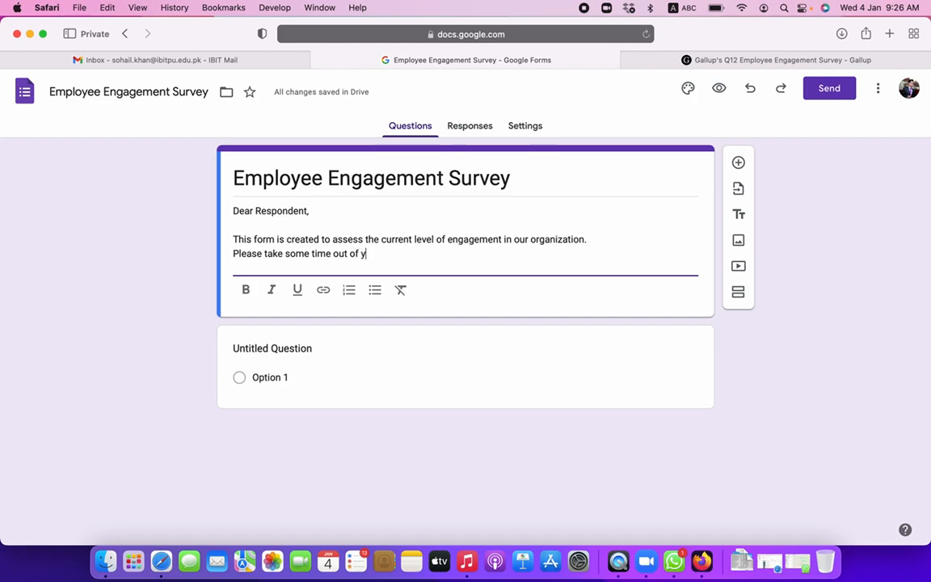
text(our precious schedule and fill in th)
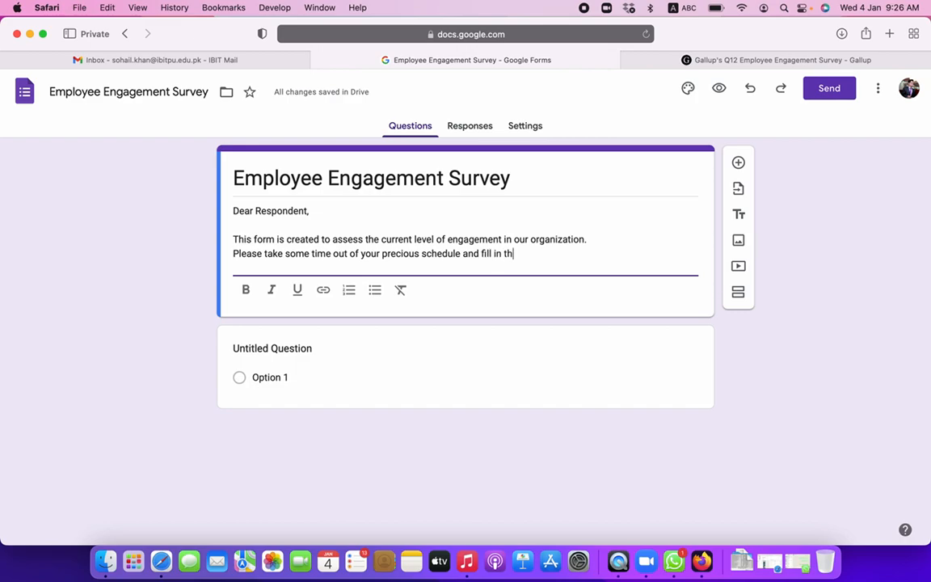
text(is form.)
click(242, 224)
key(BackSpace)
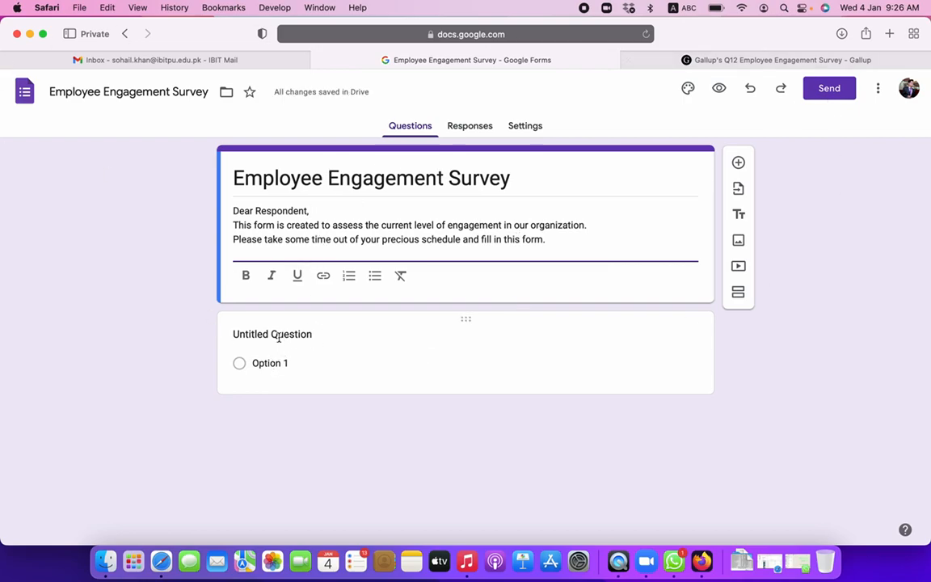
- Make the first question a short-answer 'What is your name?' and duplicate it
click(276, 335)
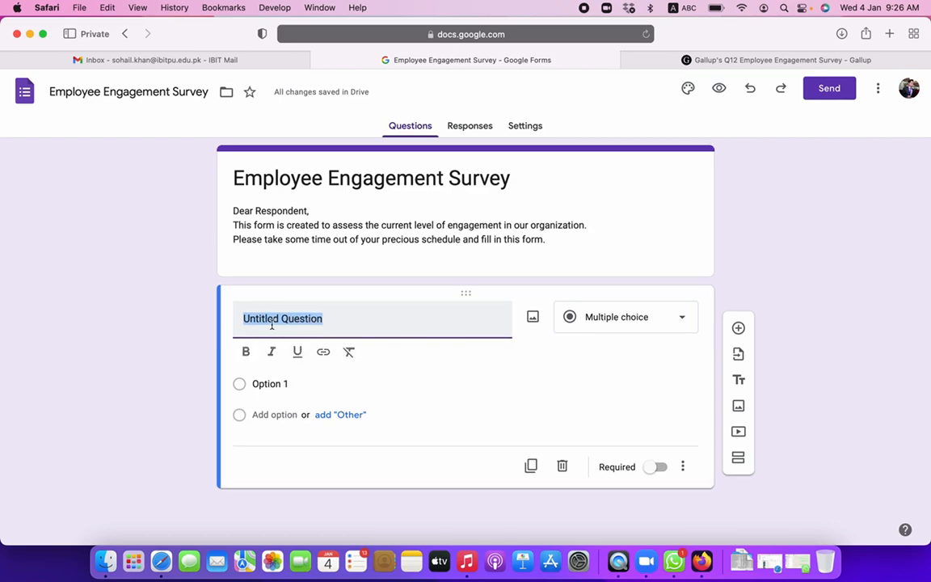
text(What is your name?)
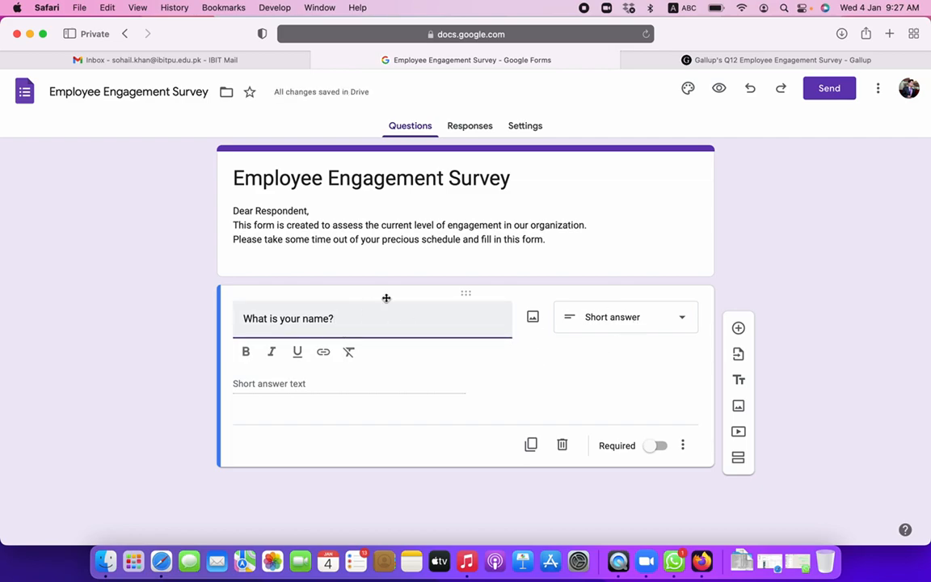
click(597, 322)
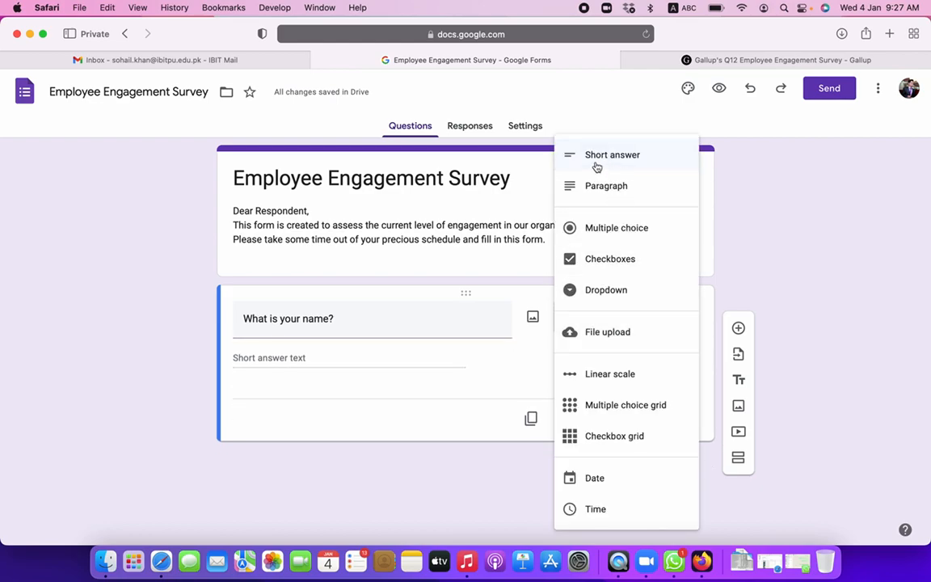
click(361, 380)
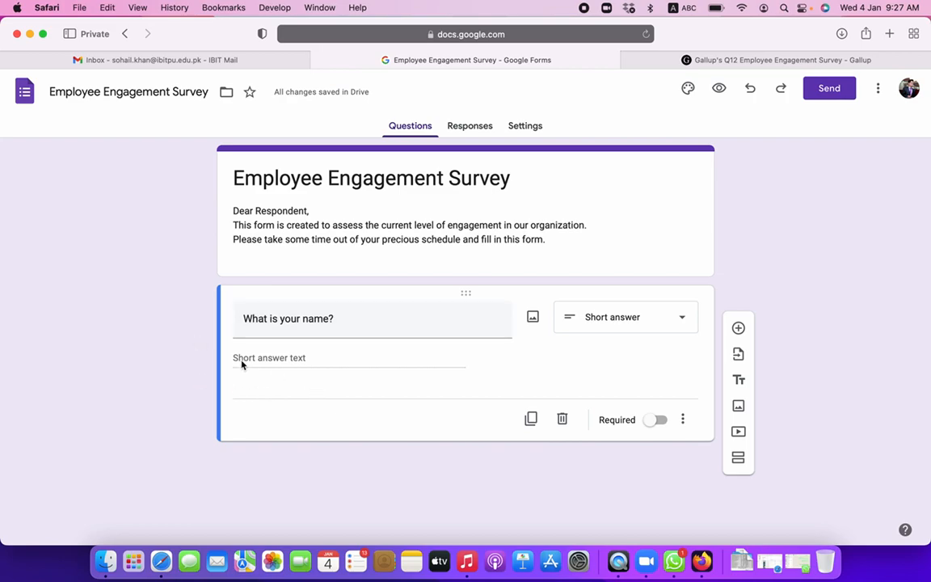
click(611, 315)
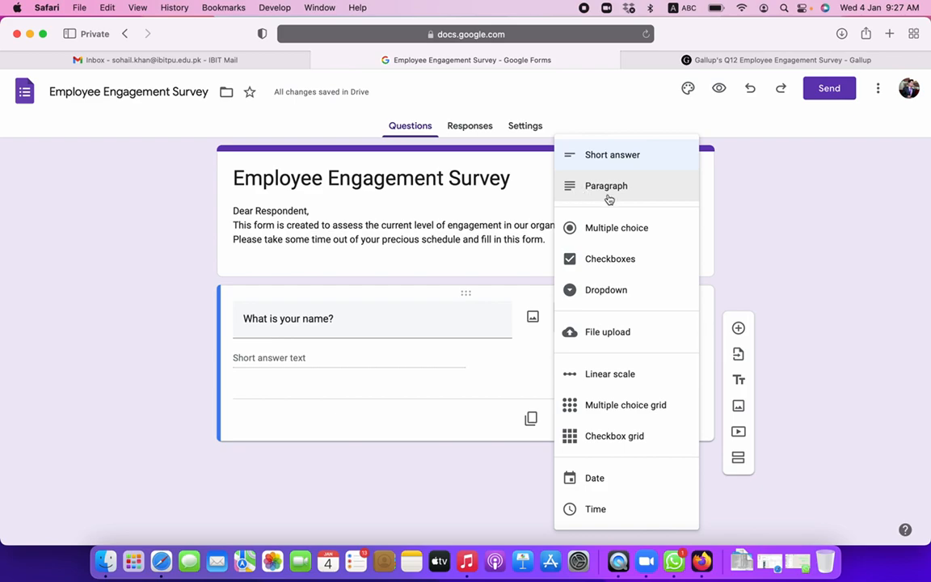
click(315, 375)
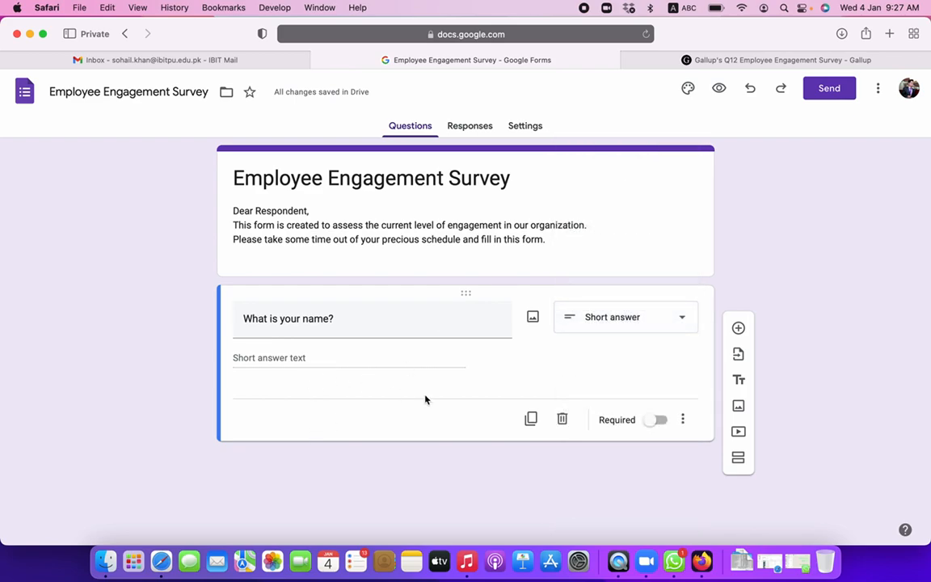
click(531, 418)
click(308, 428)
- Retitle the copy 'What is your gender?' and make it multiple choice
triple_click(312, 416)
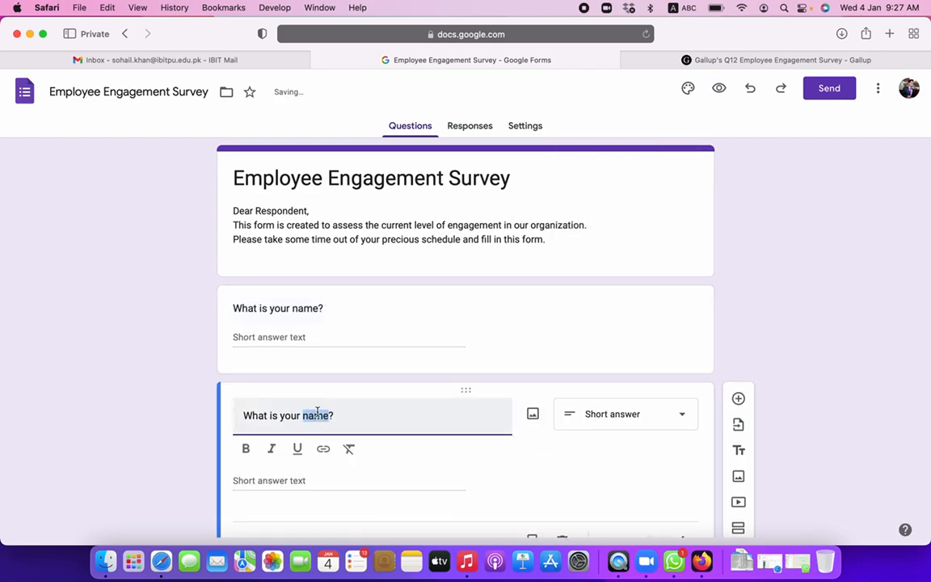
text(What is your gender?)
scroll(364, 439, down, 2)
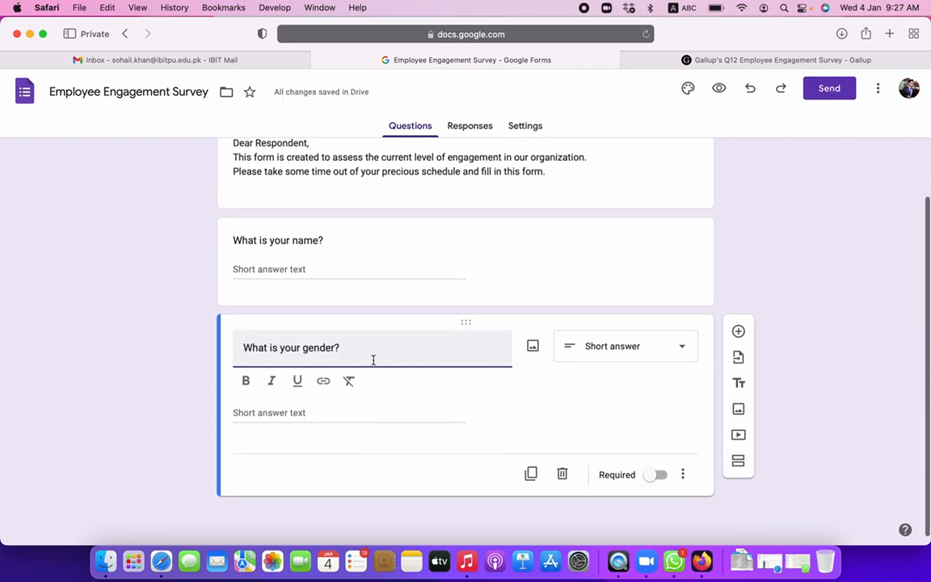
click(612, 356)
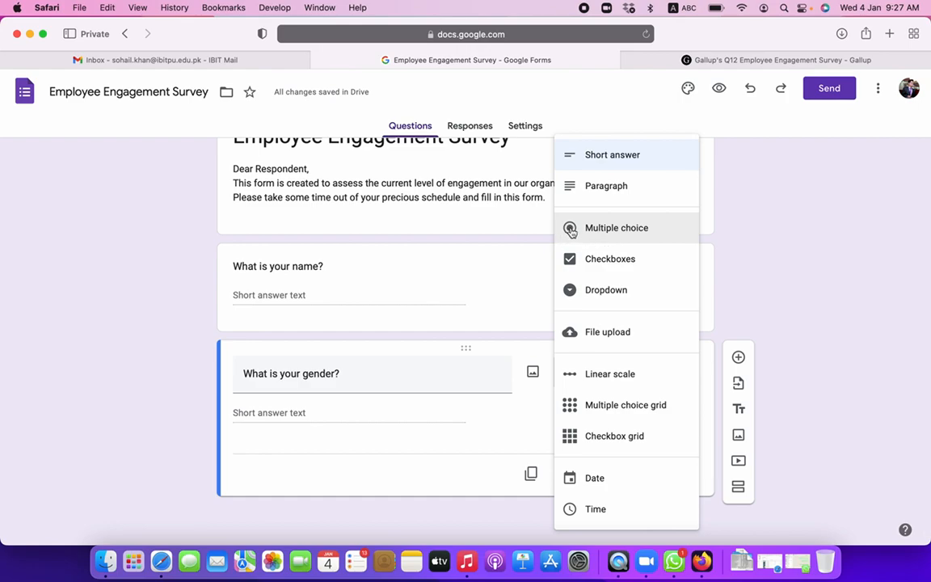
click(598, 234)
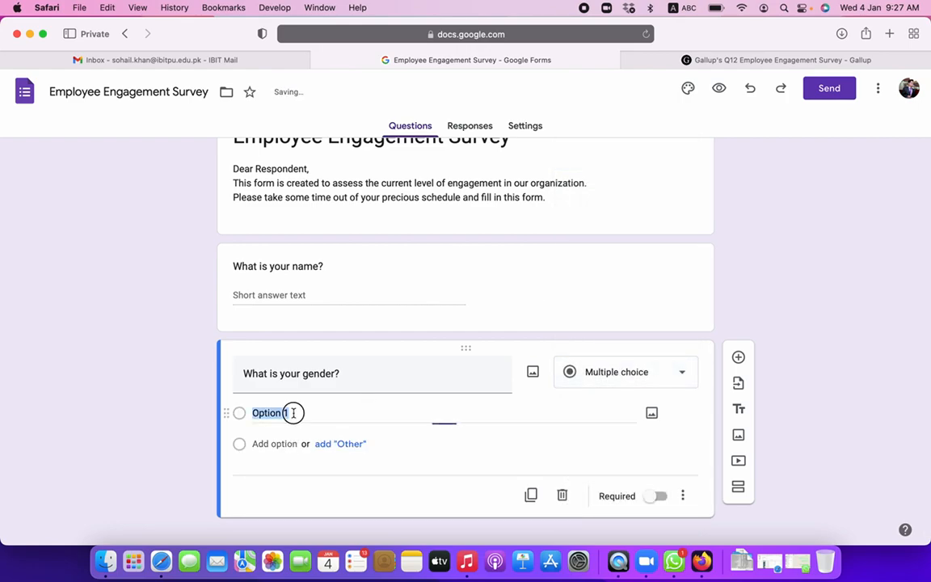
- Give the gender question options Male and Female plus a write-in Other choice
text(Gale)
key(Return)
text(Female)
key(Return)
text(O)
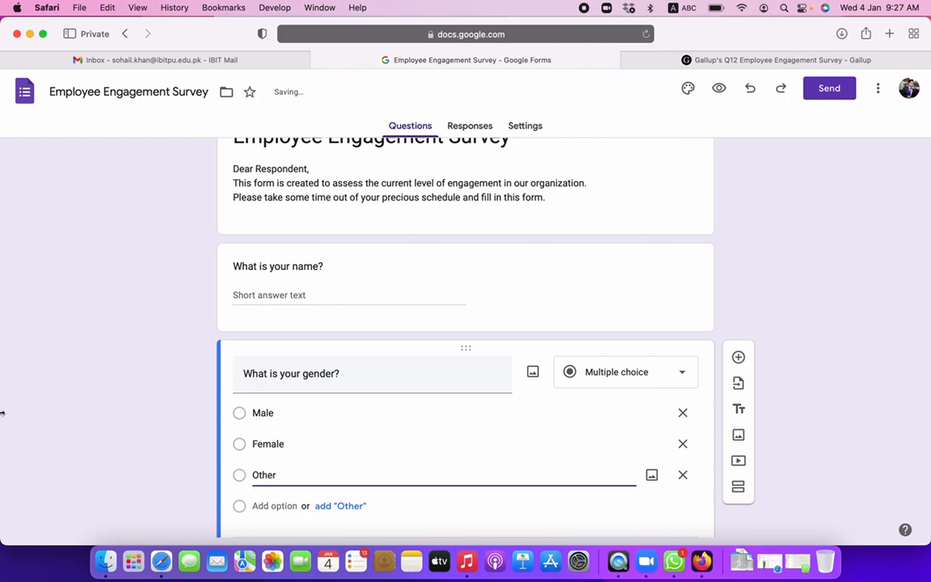
scroll(108, 418, down, 2)
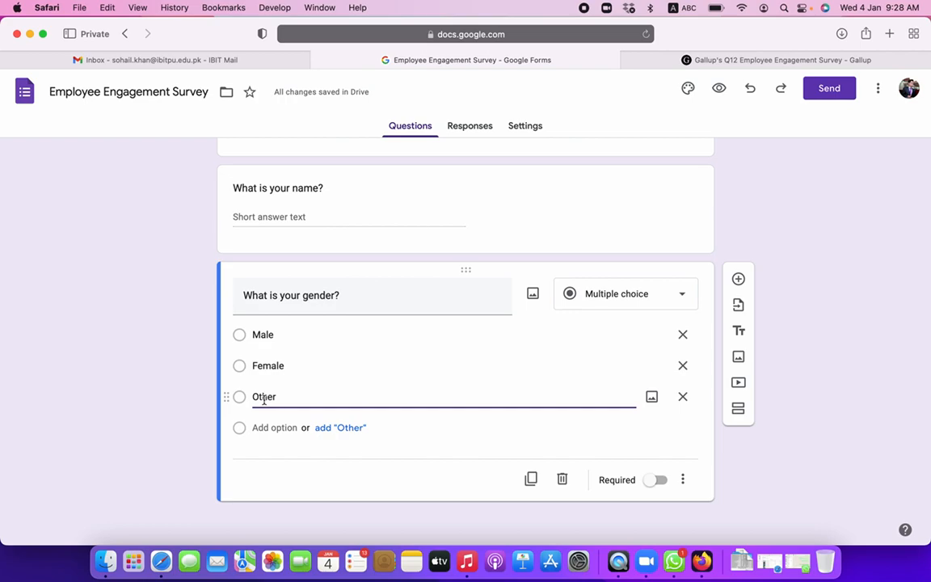
click(682, 398)
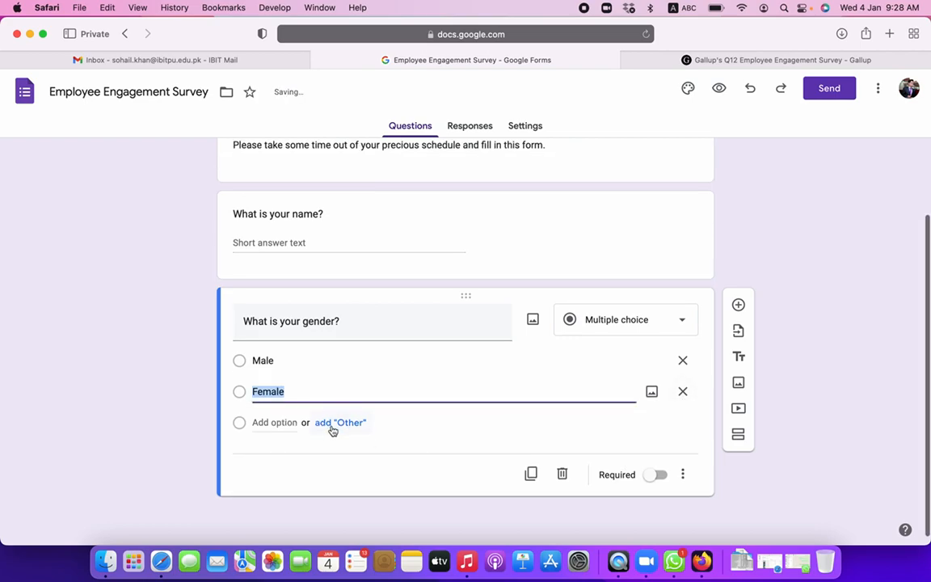
click(346, 431)
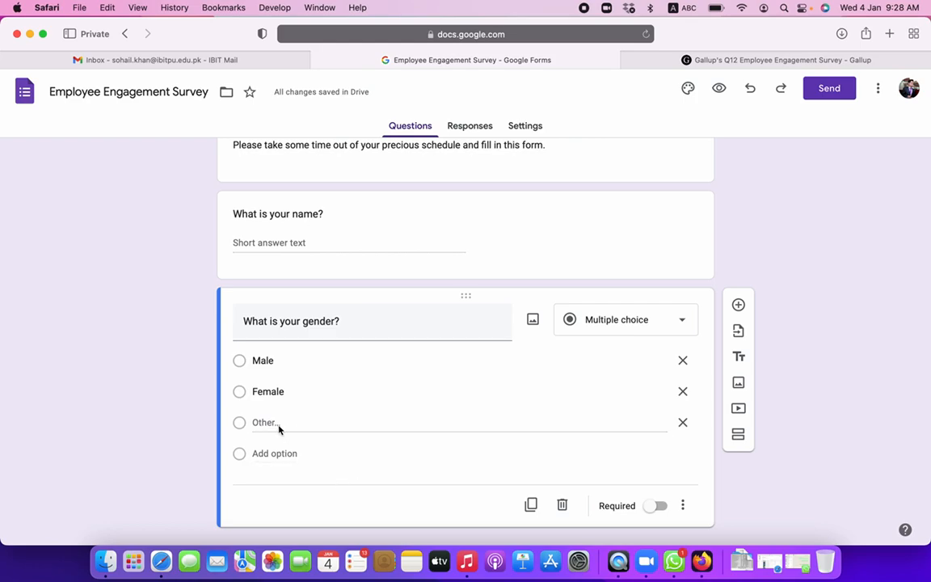
scroll(327, 414, down, 2)
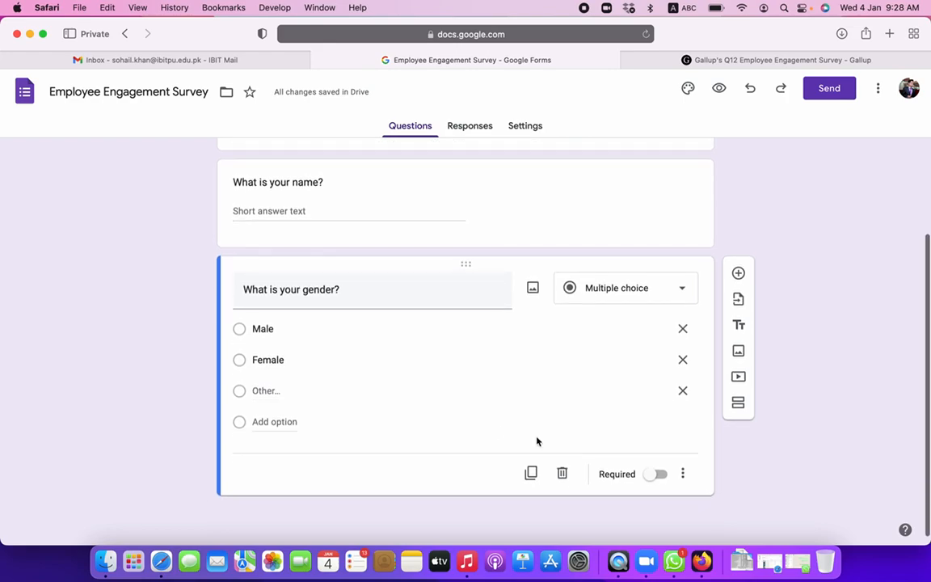
- Duplicate the gender question and retitle the copy 'What is your age'
click(531, 476)
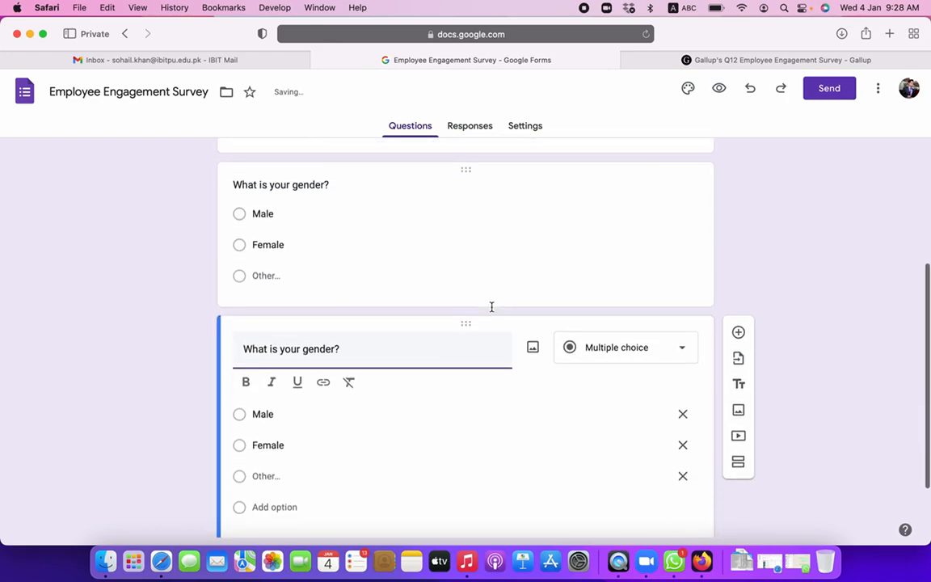
double_click(305, 346)
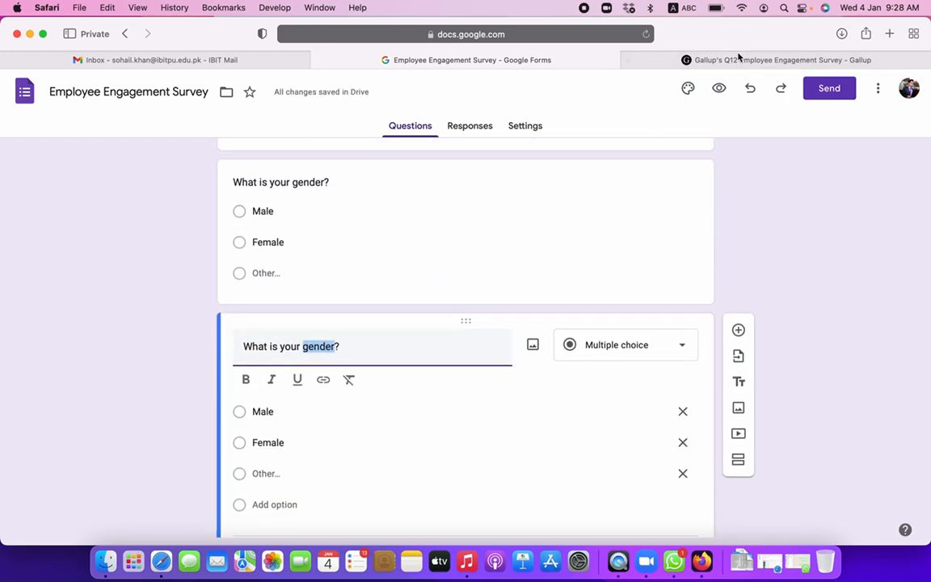
triple_click(316, 346)
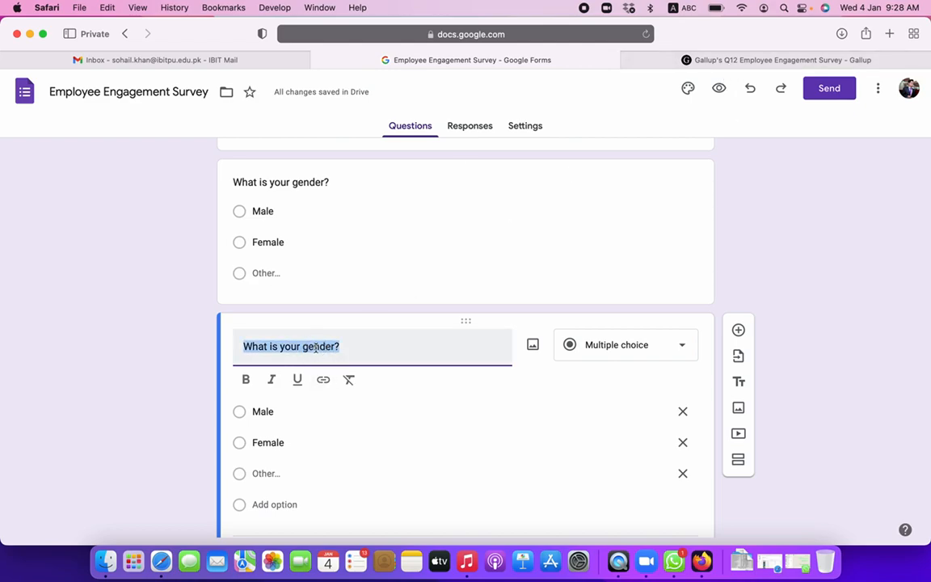
text(What)
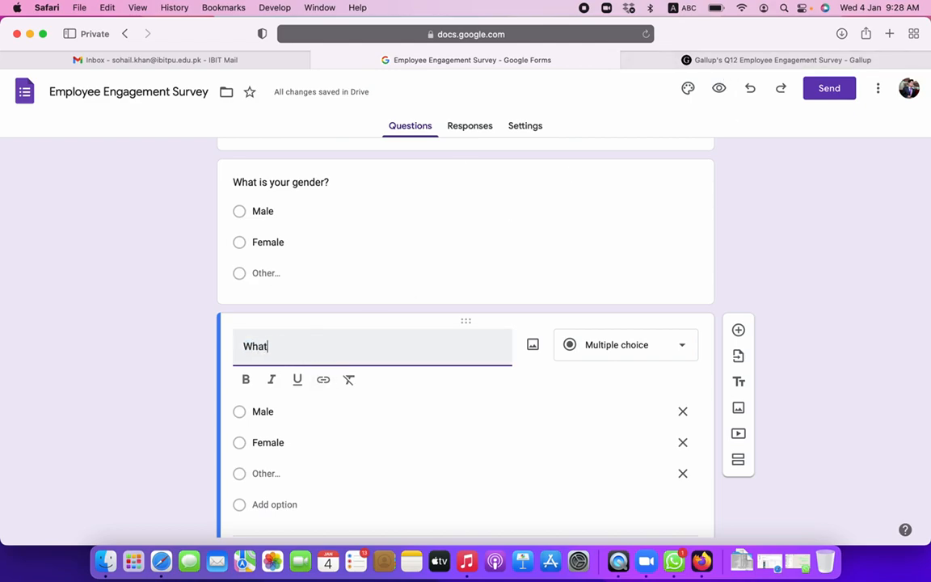
text( is your age)
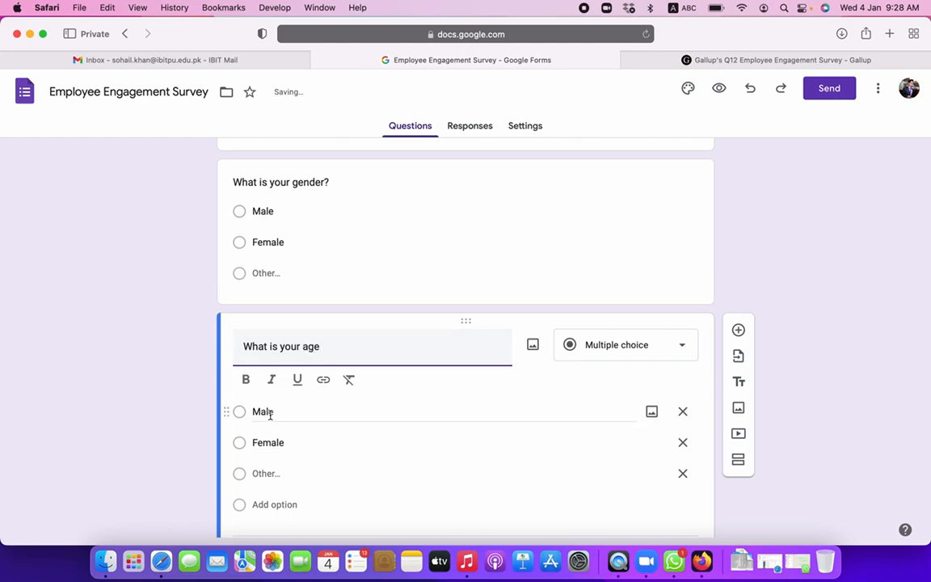
click(268, 412)
click(270, 414)
- Replace its options with Below 18 and 18 to 25 years, removing the Other choice
click(268, 385)
text(Below 10)
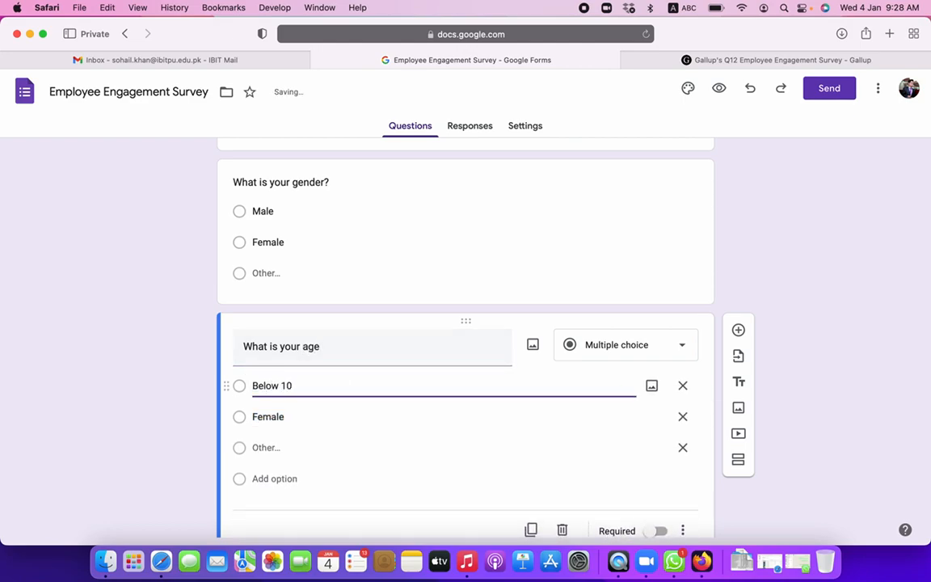
key(BackSpace)
text(8)
click(268, 416)
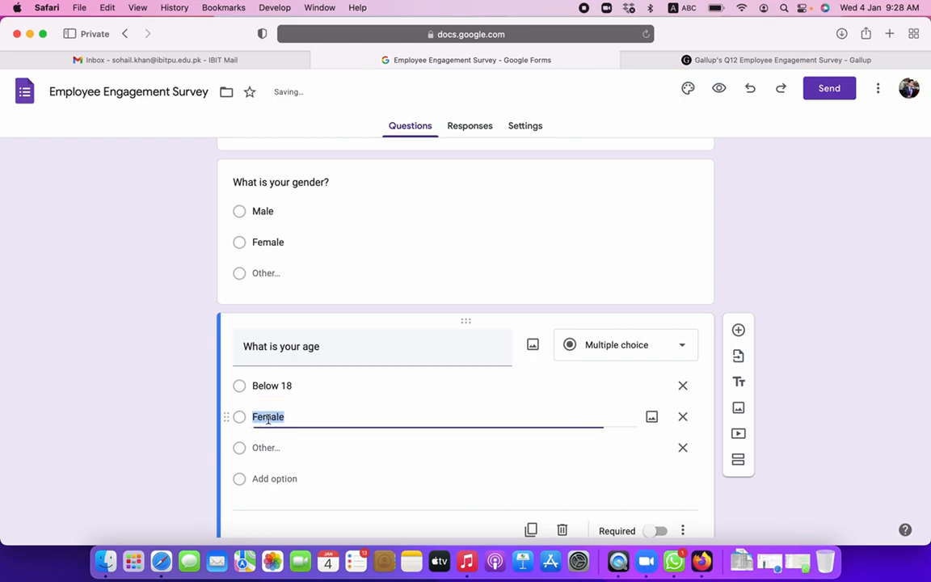
text(18 to 25 years)
click(270, 449)
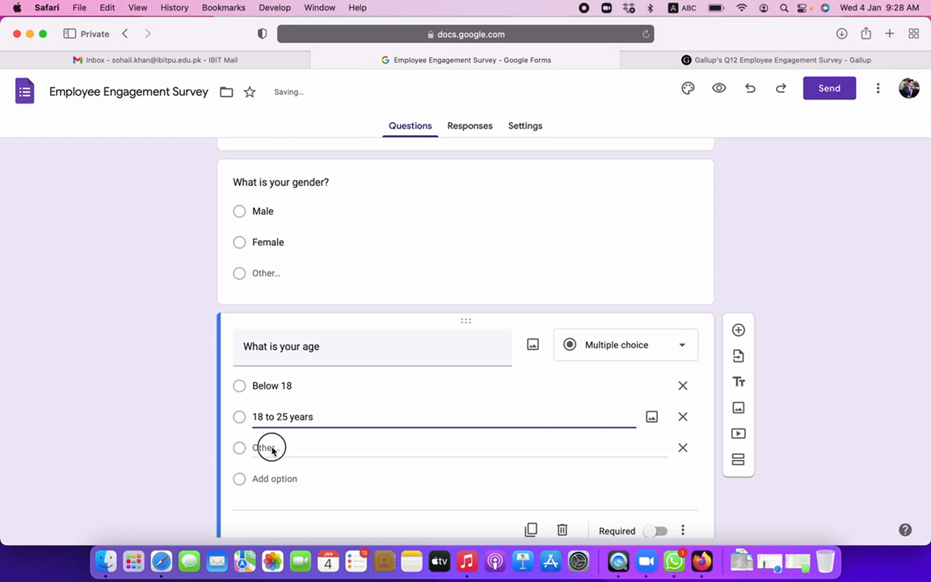
click(667, 487)
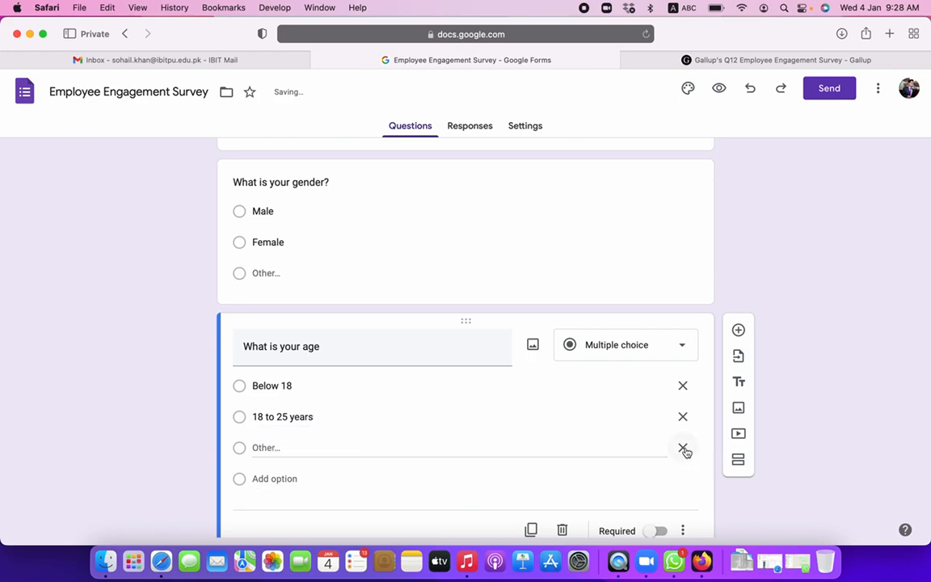
click(683, 447)
- Add age options 26 to 35 years and 36 years and above, then duplicate the question
click(344, 419)
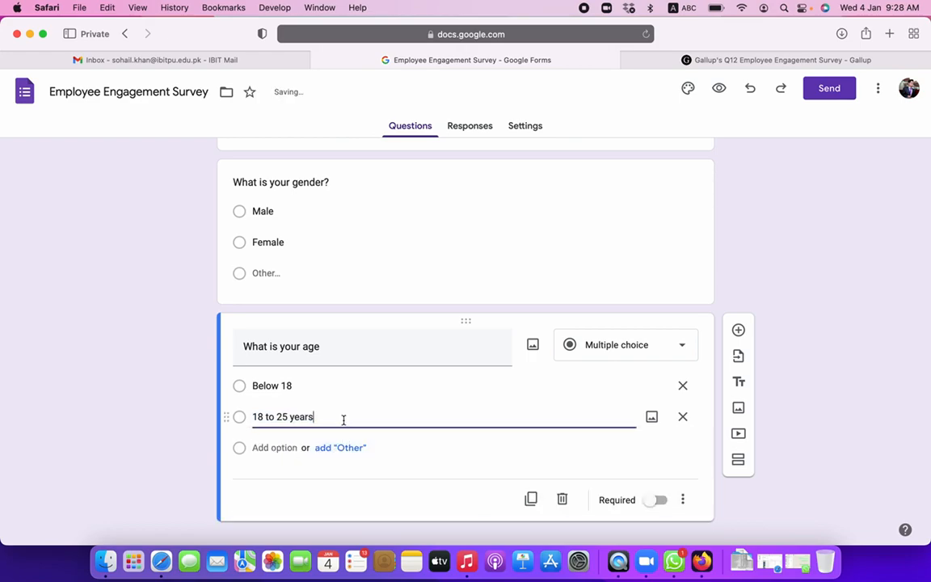
click(274, 447)
text(2)
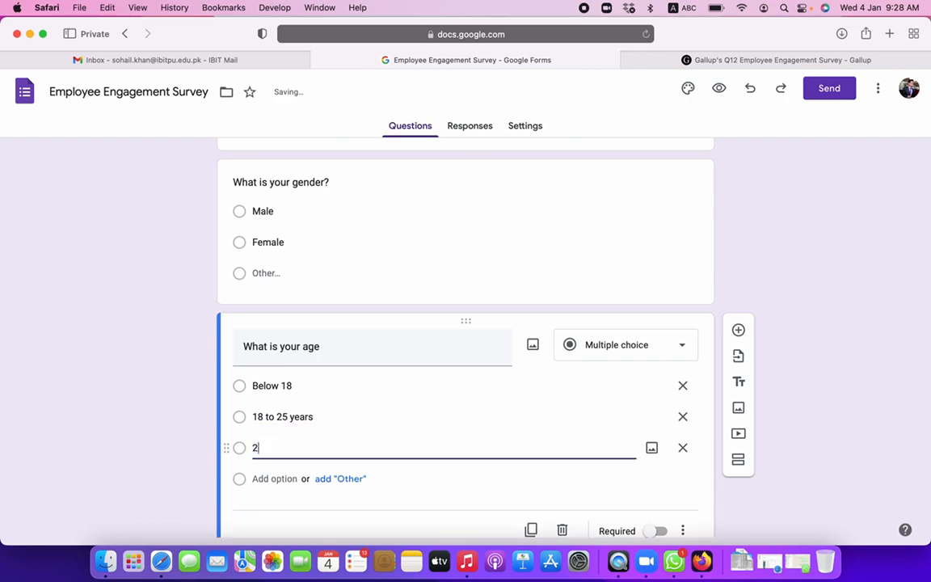
text(6 Year)
key(BackSpace)
key(BackSpace)
key(BackSpace)
key(BackSpace)
text(to)
key(Return)
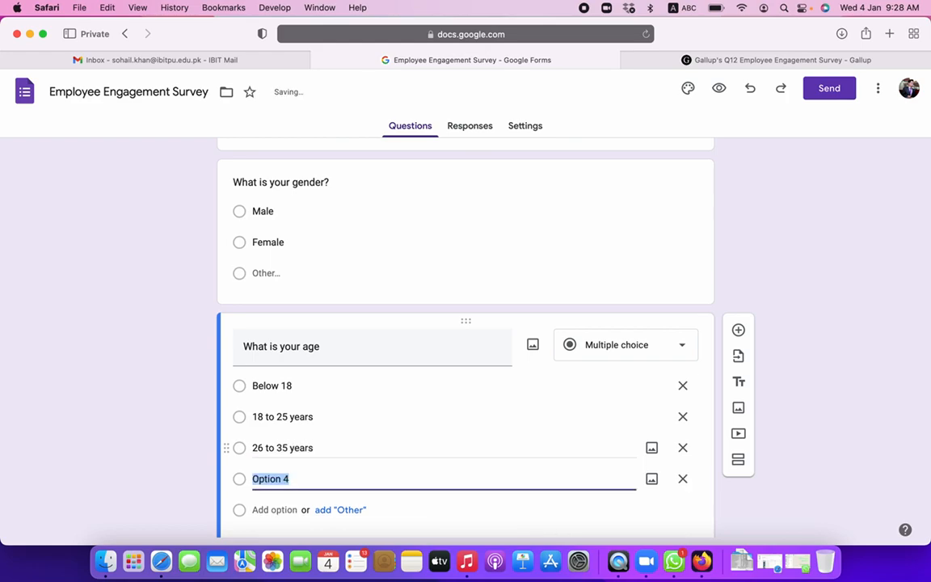
text(36)
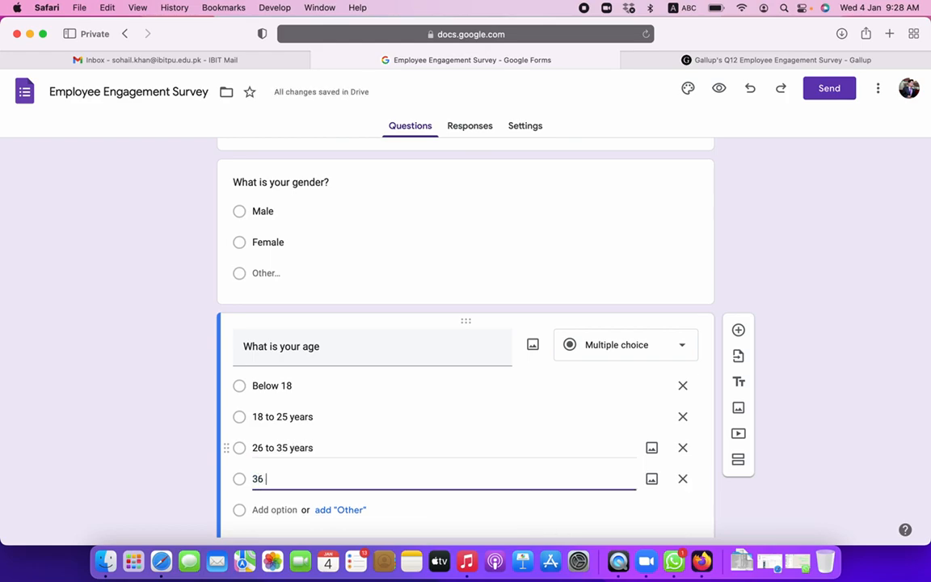
text( years and above)
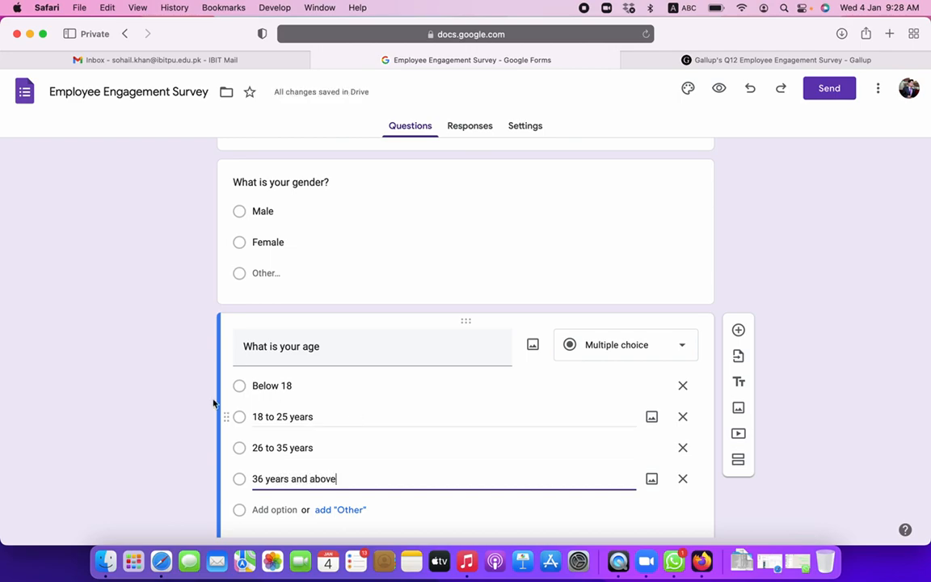
click(119, 415)
scroll(162, 420, down, 2)
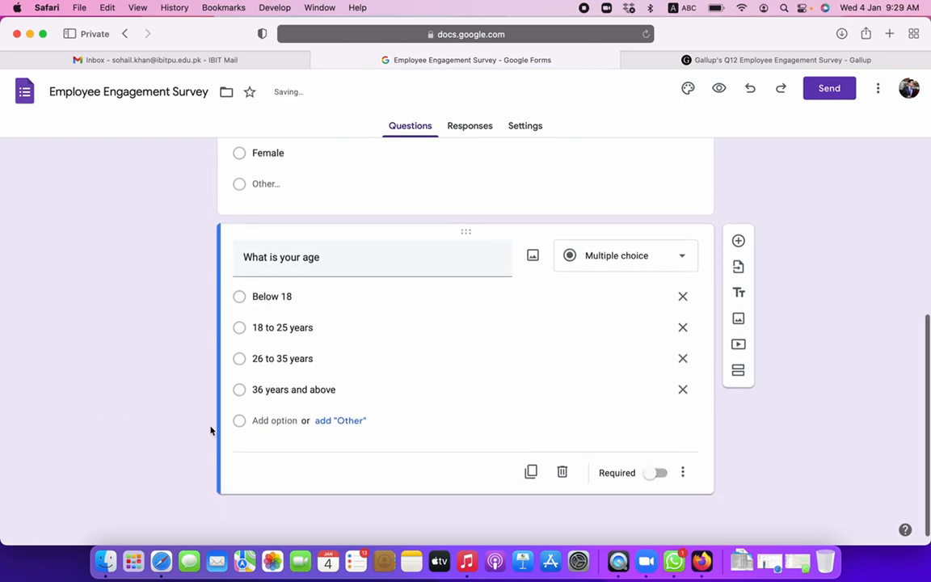
click(532, 472)
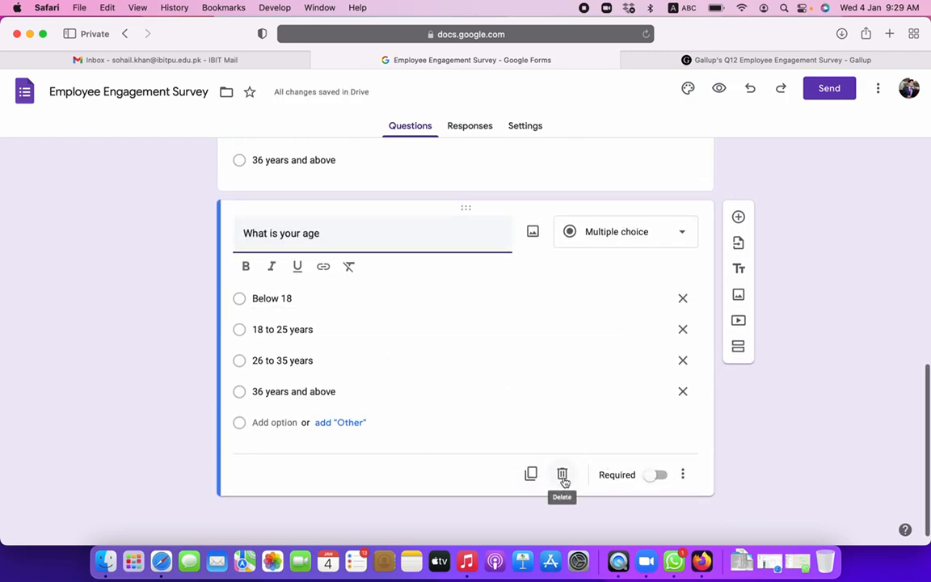
scroll(524, 392, up, 3)
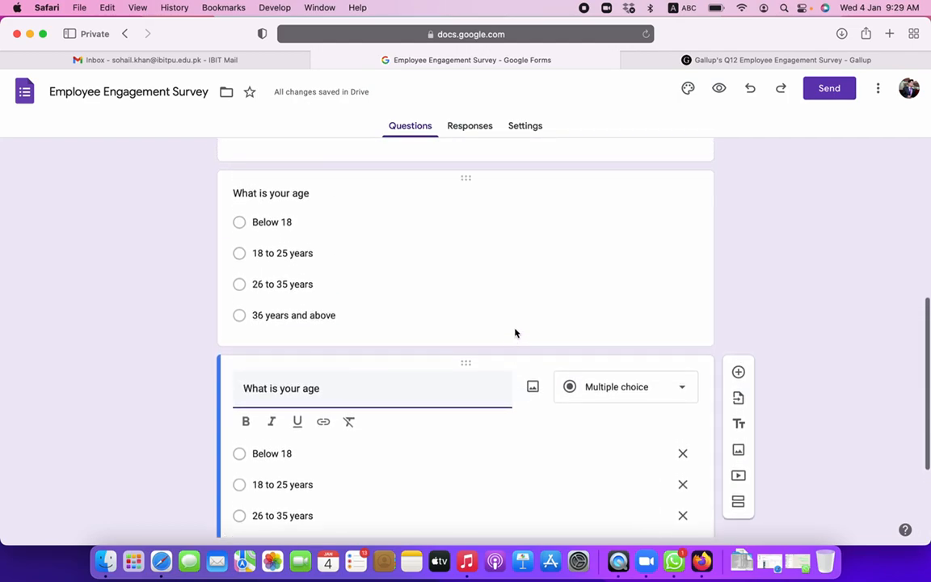
scroll(721, 453, down, 3)
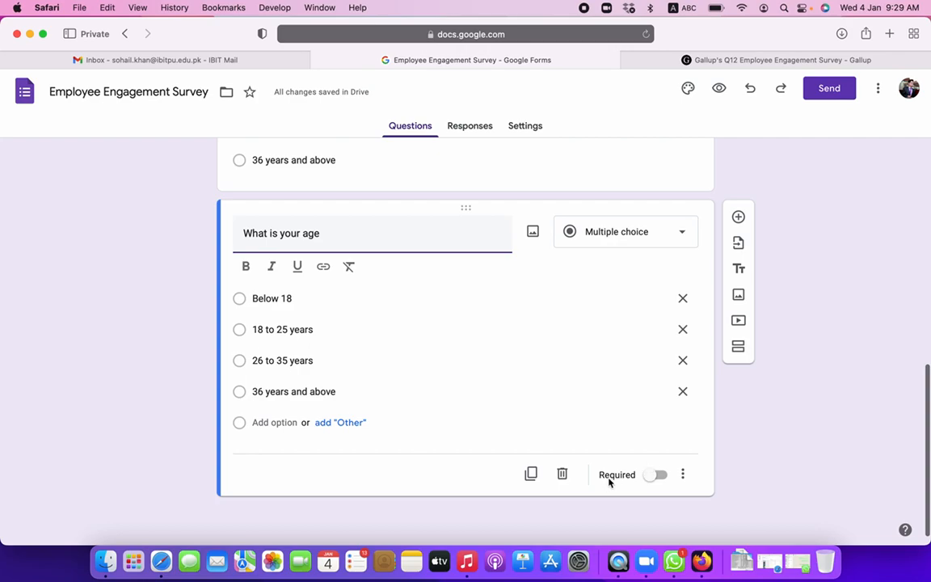
scroll(602, 323, up, 3)
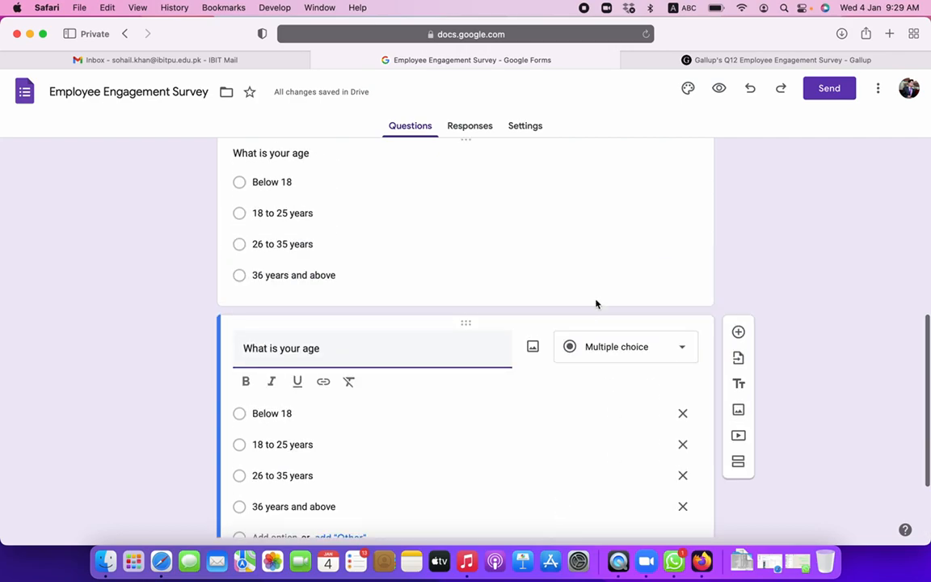
scroll(597, 307, down, 4)
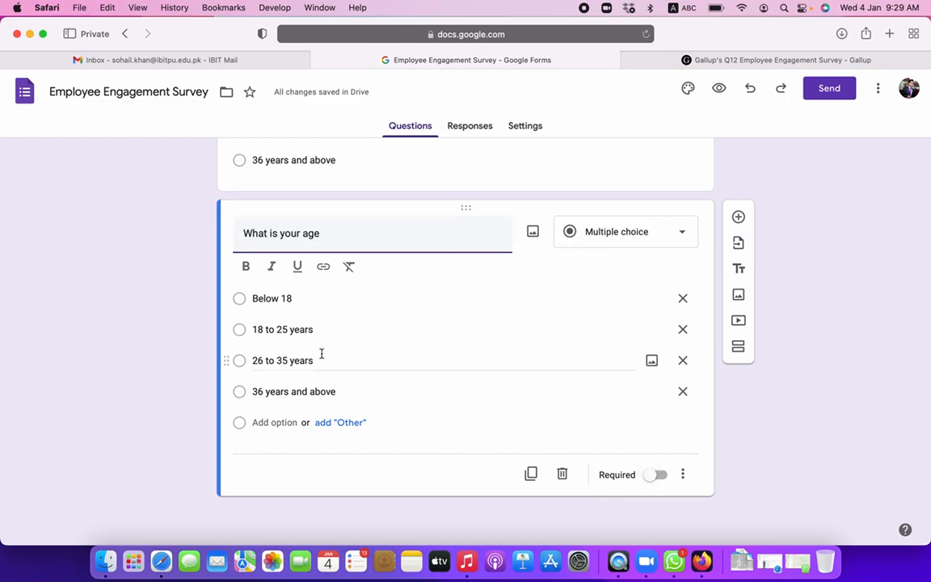
click(659, 481)
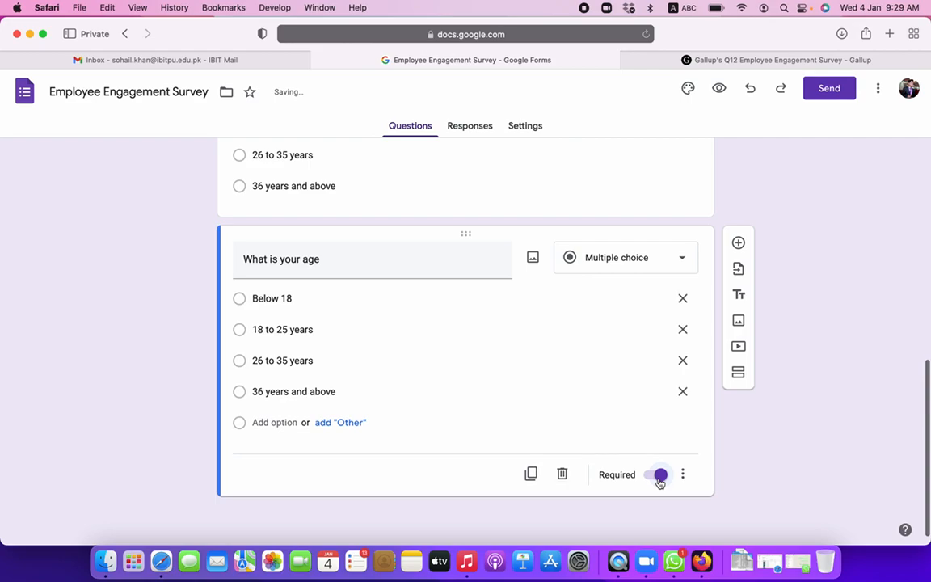
click(652, 482)
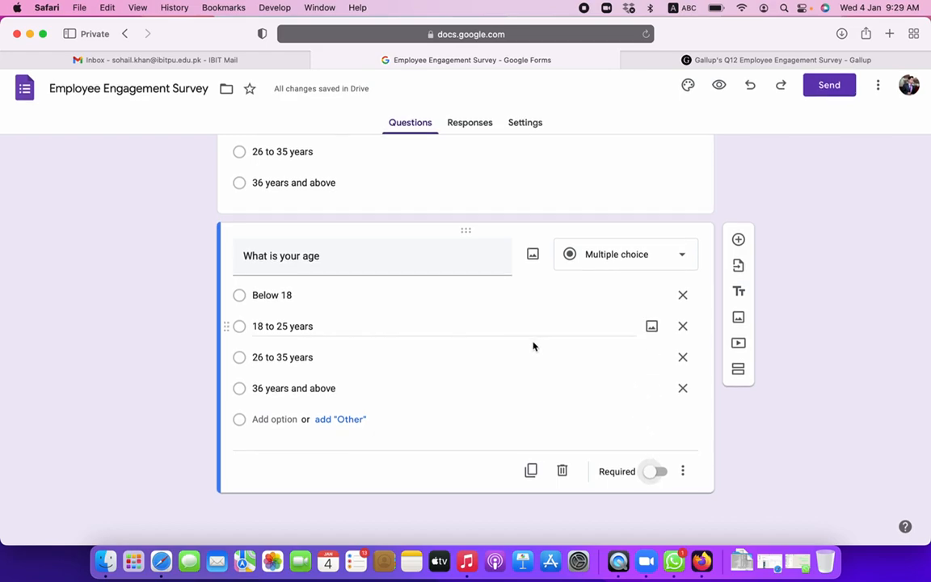
click(779, 61)
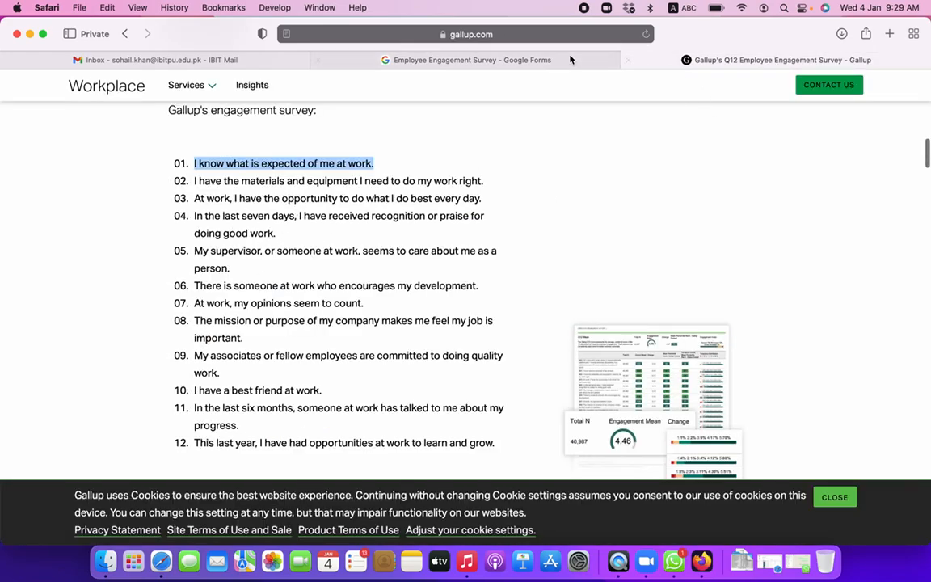
- Duplicate the age question, paste 'I know what is expected of me at work.' as its title, and remove Below 18
click(526, 62)
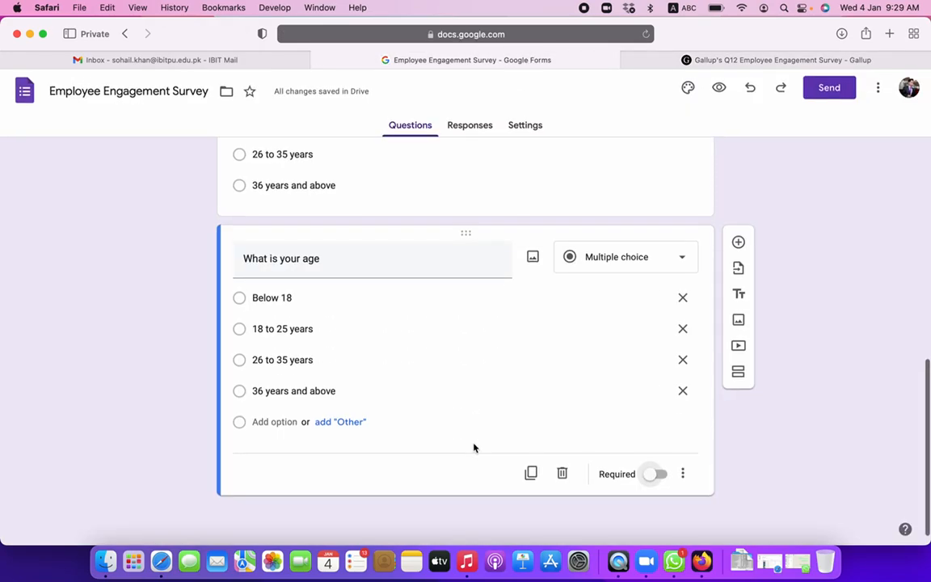
click(530, 474)
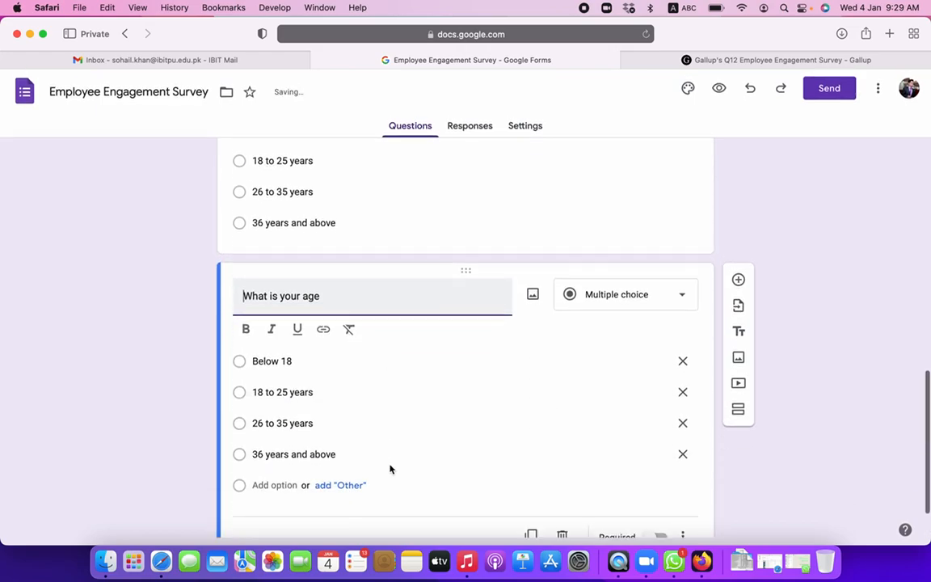
triple_click(312, 250)
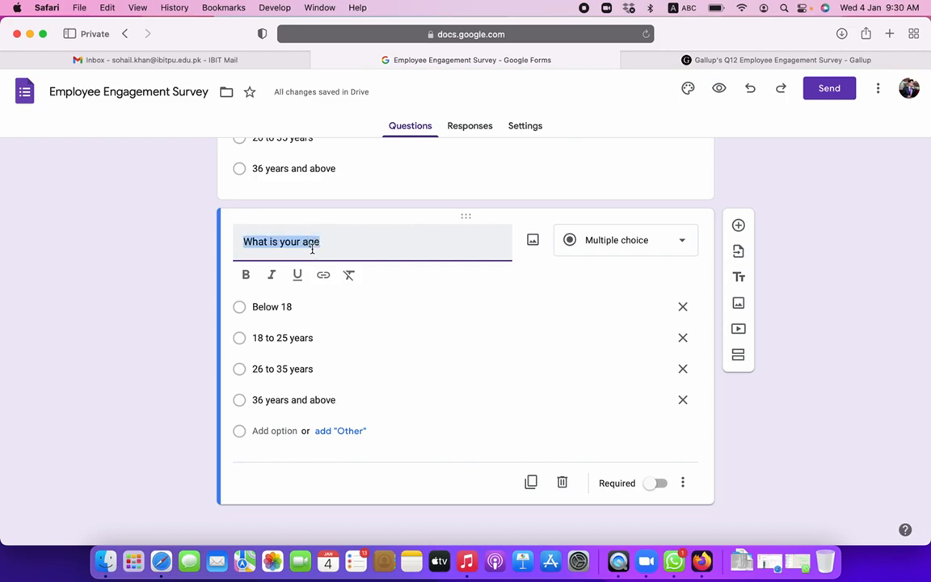
click(770, 61)
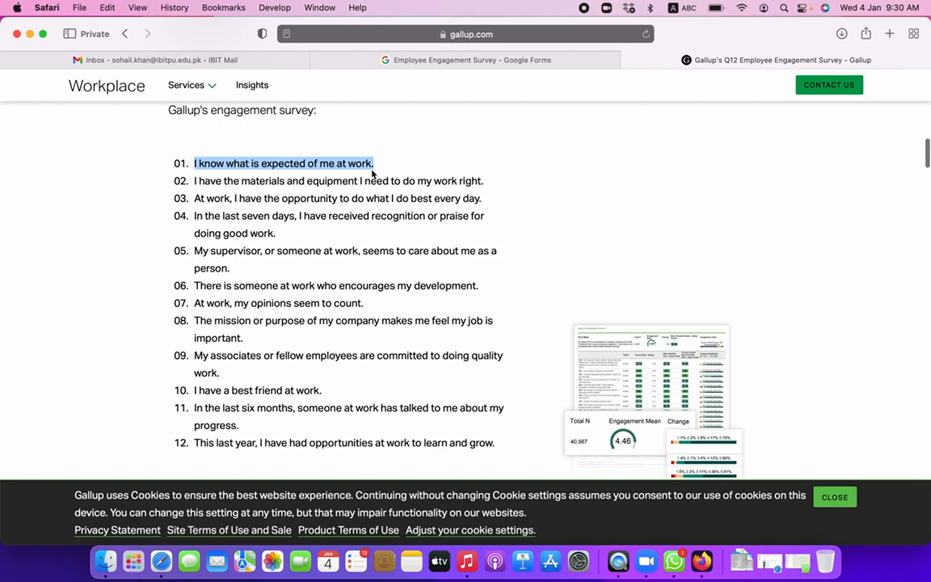
click(574, 60)
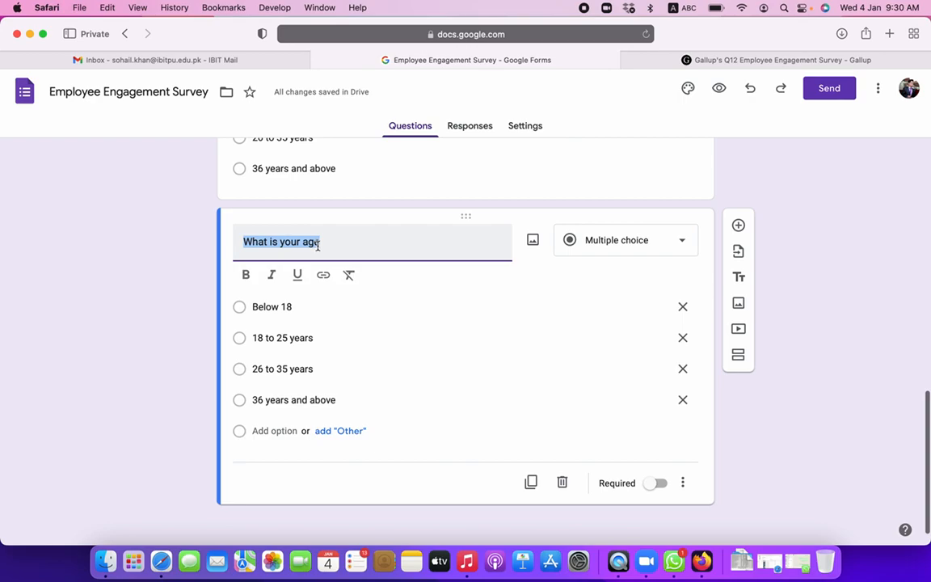
text(I know what is expected of me at work.)
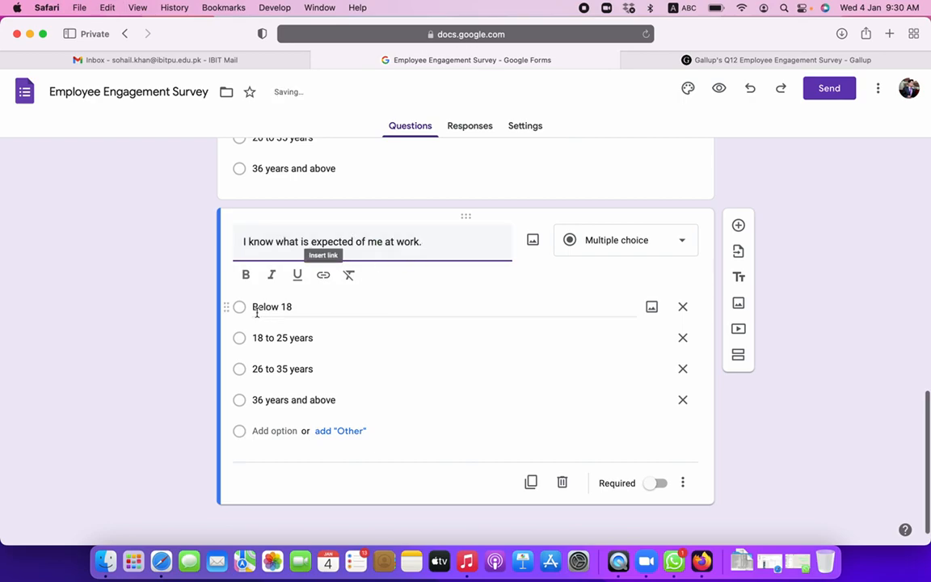
click(687, 307)
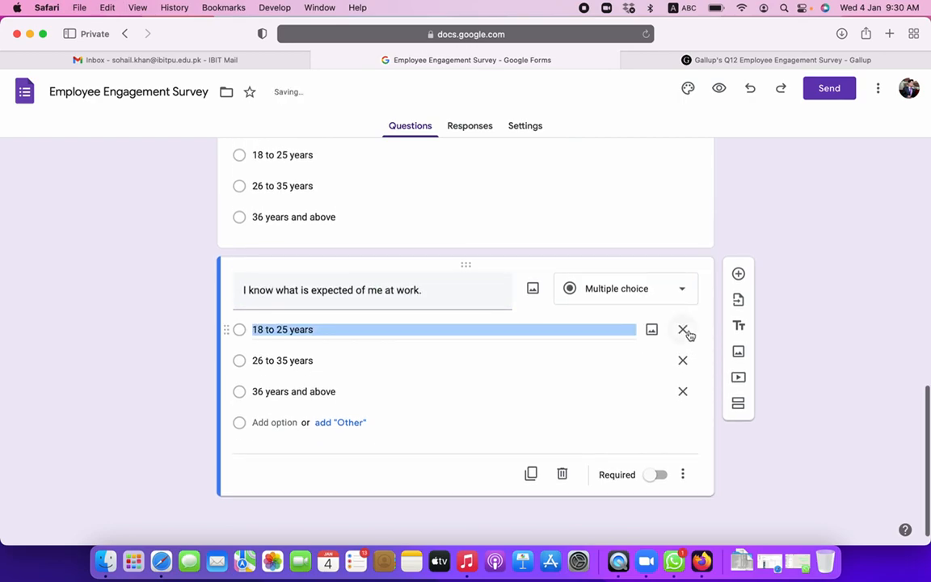
- Replace the age options with Strongly Agree, Agree, Not sure, Disagree and Strongly Disagree
click(684, 329)
click(684, 361)
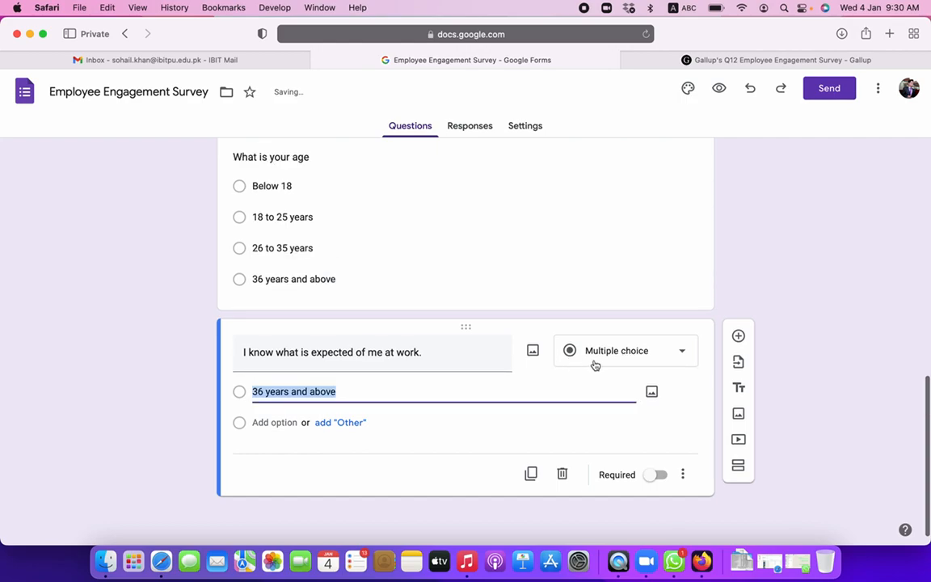
text(Stron)
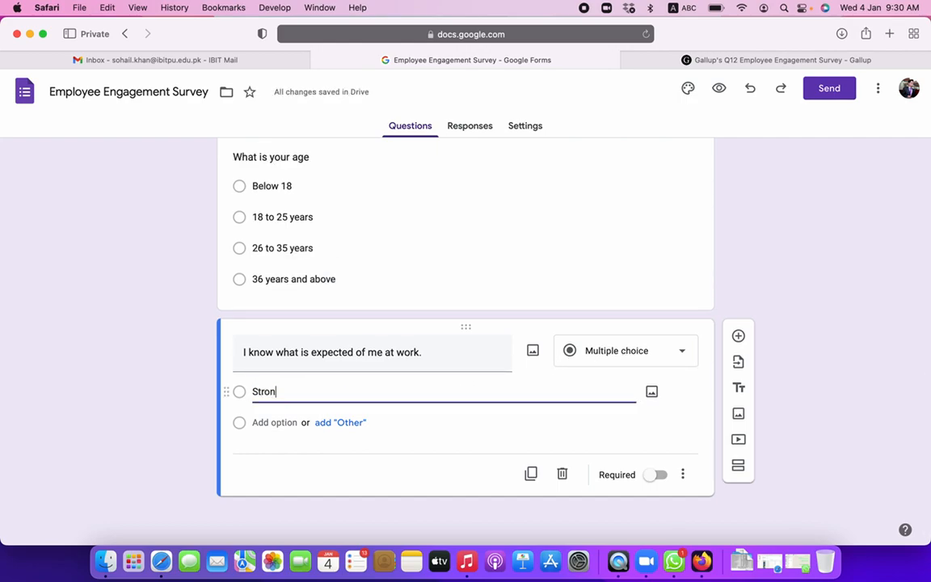
text(gly Agre)
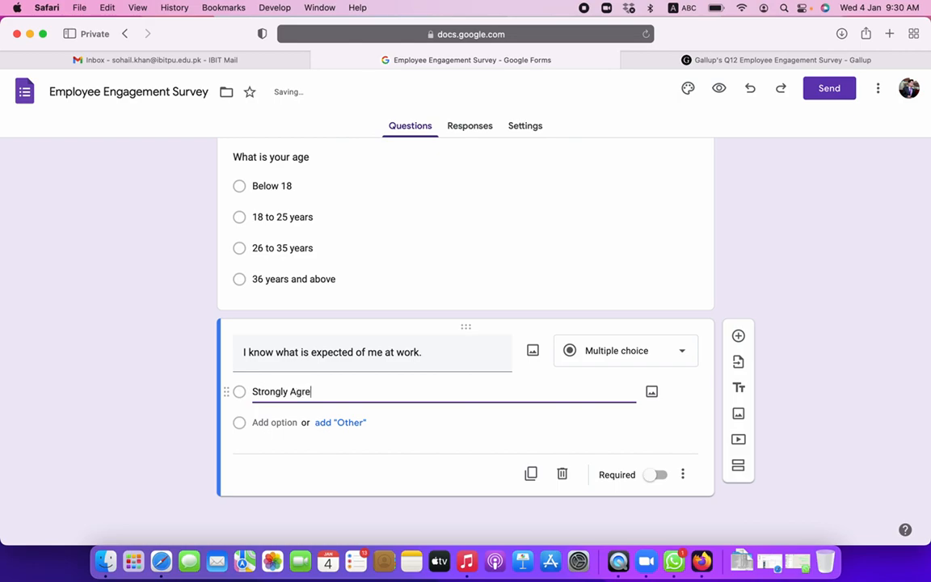
text(e)
key(Return)
text(Agree)
key(Return)
text(N)
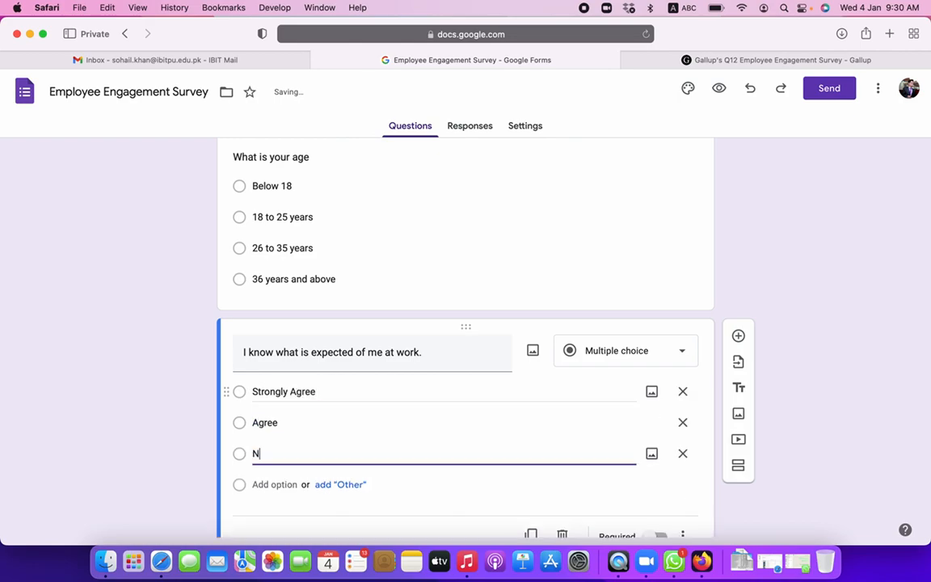
text(ot sure)
key(Return)
text(Disagree)
key(Return)
text(Strong)
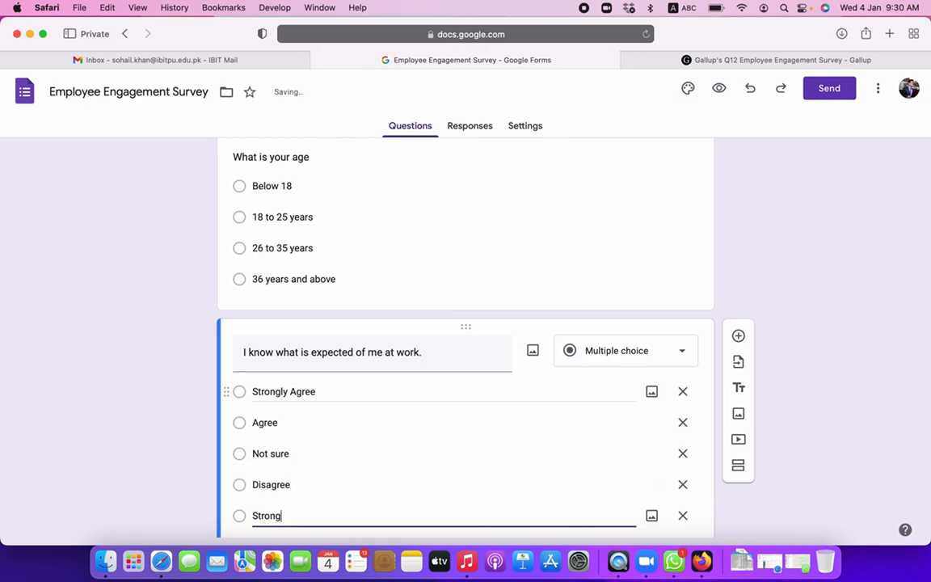
text(ly Disagree)
click(168, 387)
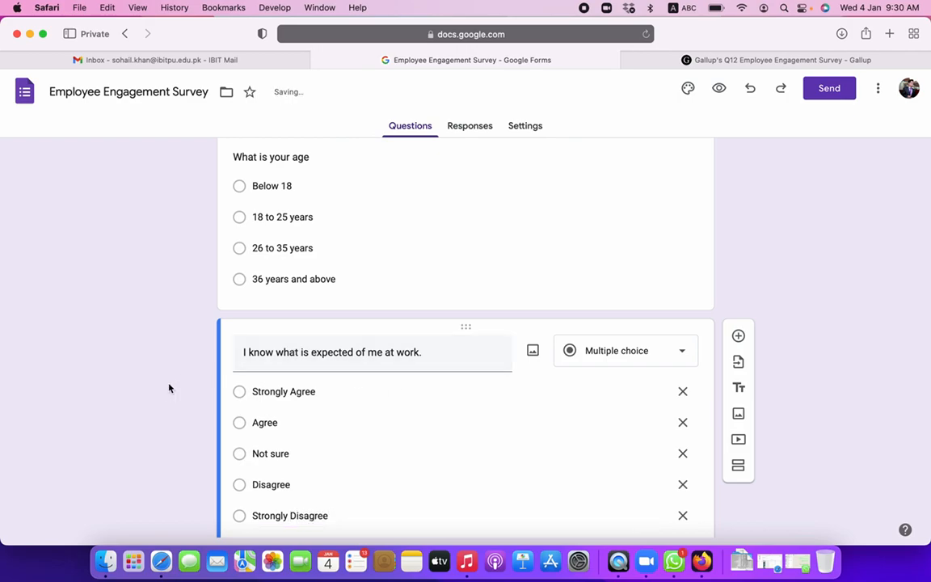
- Duplicate the agreement question and copy Gallup's second statement, on materials and equipment, for its title
scroll(169, 388, down, 3)
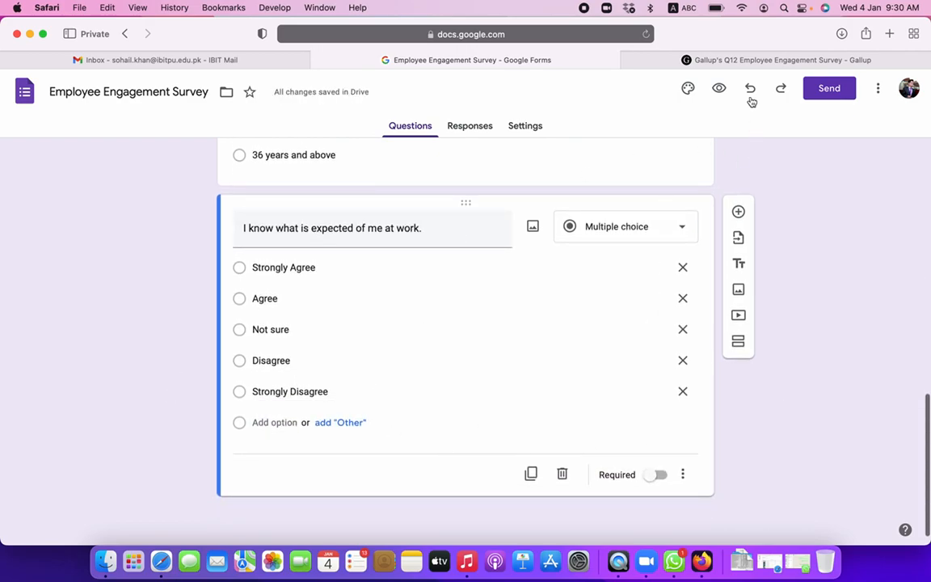
click(530, 475)
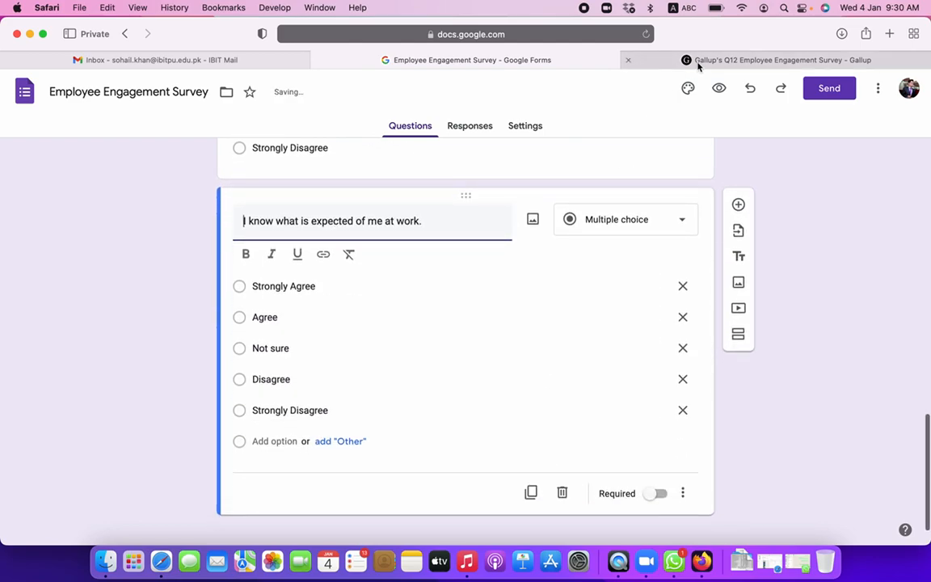
click(699, 63)
drag(194, 181, 497, 184)
key(super+c)
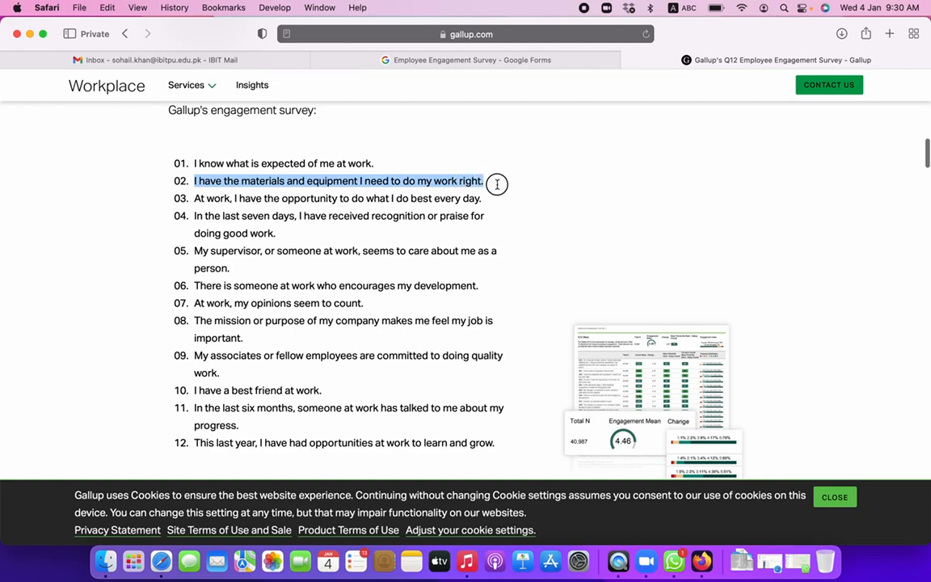
click(541, 62)
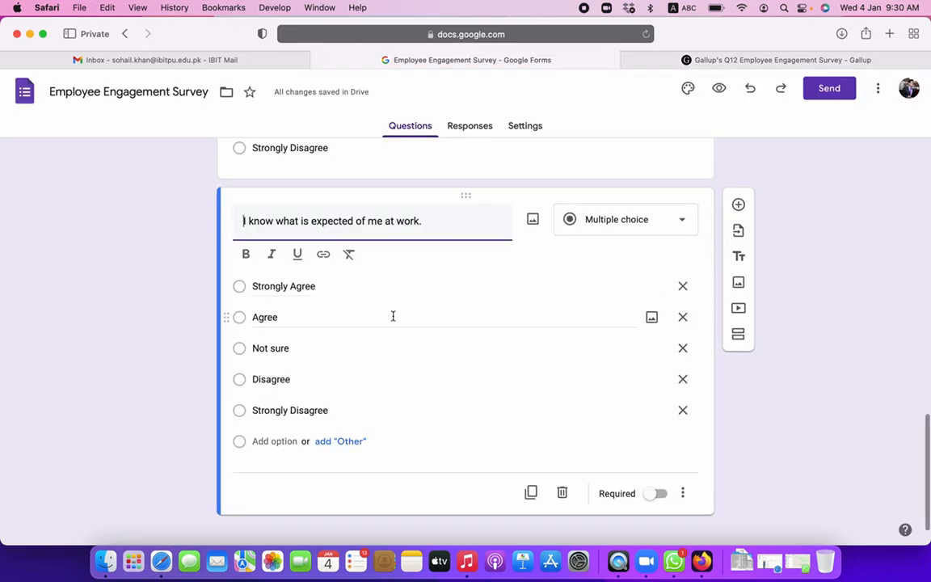
key(super+a)
- Paste the second Gallup statement as a title, then duplicate the materials question and give it the third statement
key(super+v)
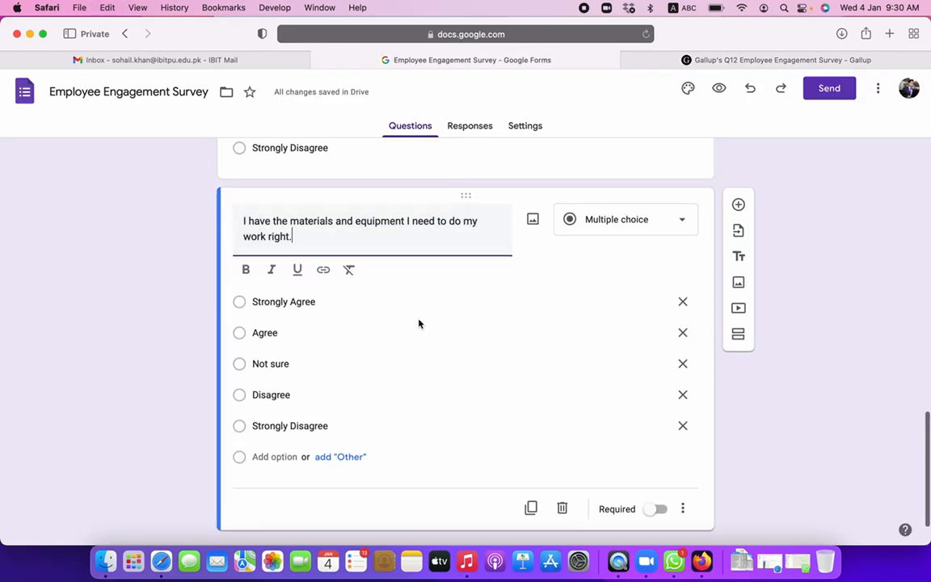
scroll(459, 408, down, 1)
click(732, 56)
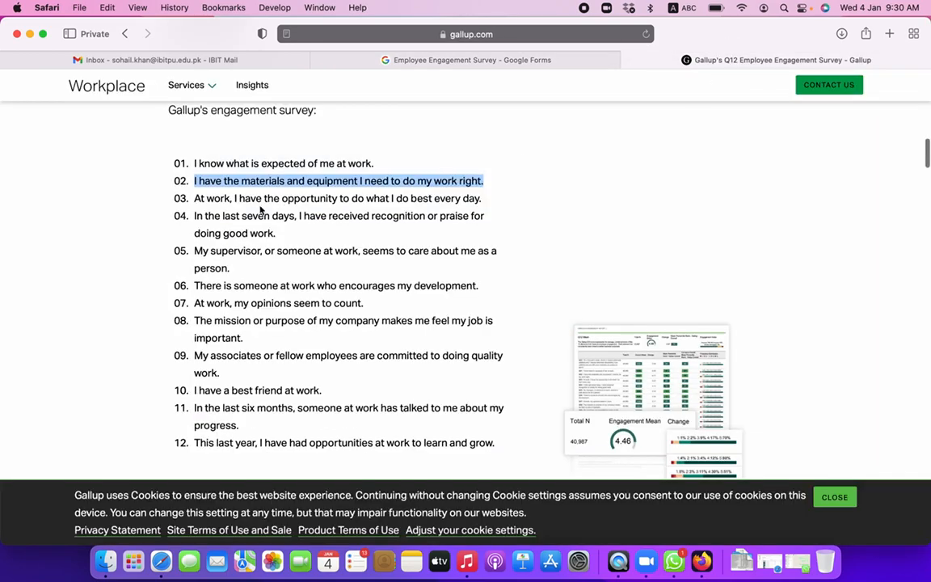
drag(195, 199, 499, 198)
key(super+c)
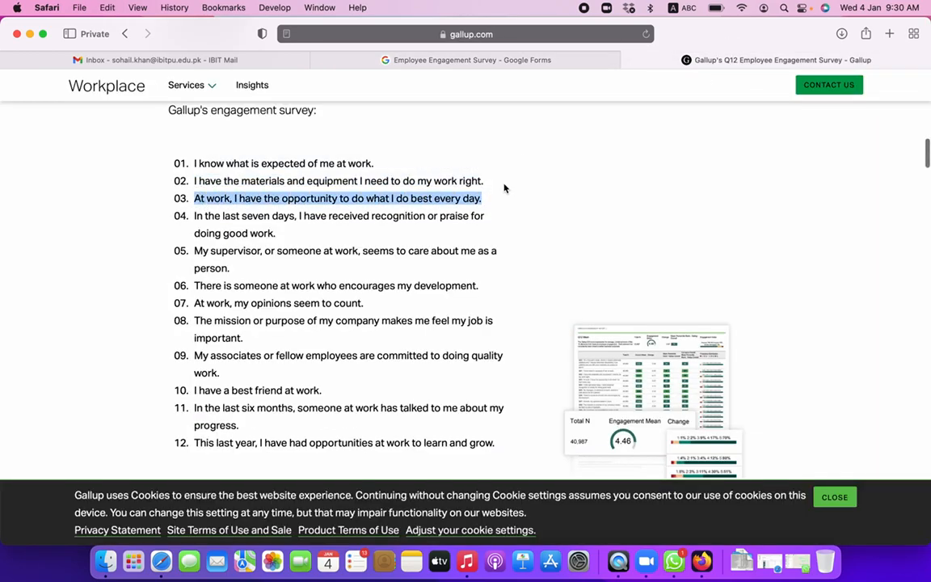
click(541, 63)
scroll(343, 206, up, 5)
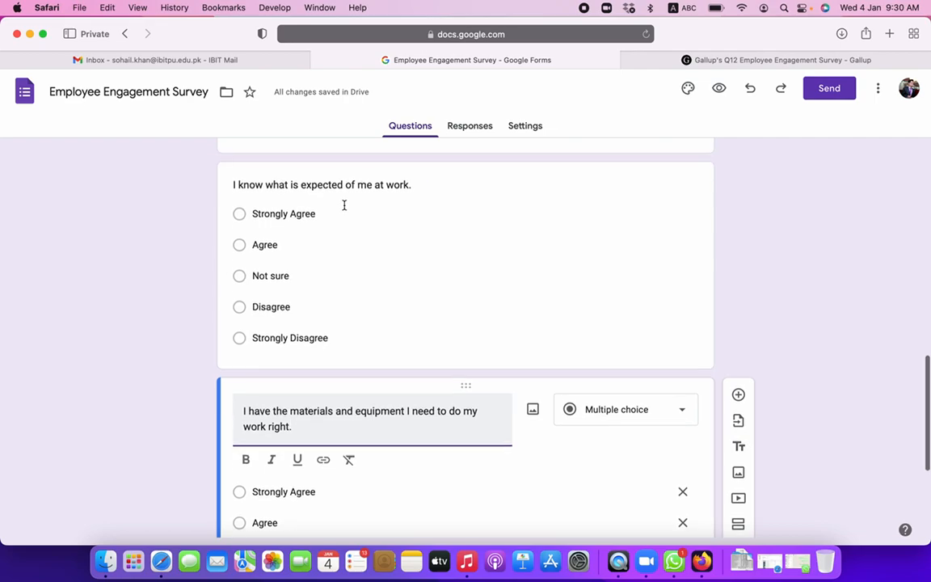
scroll(343, 206, down, 4)
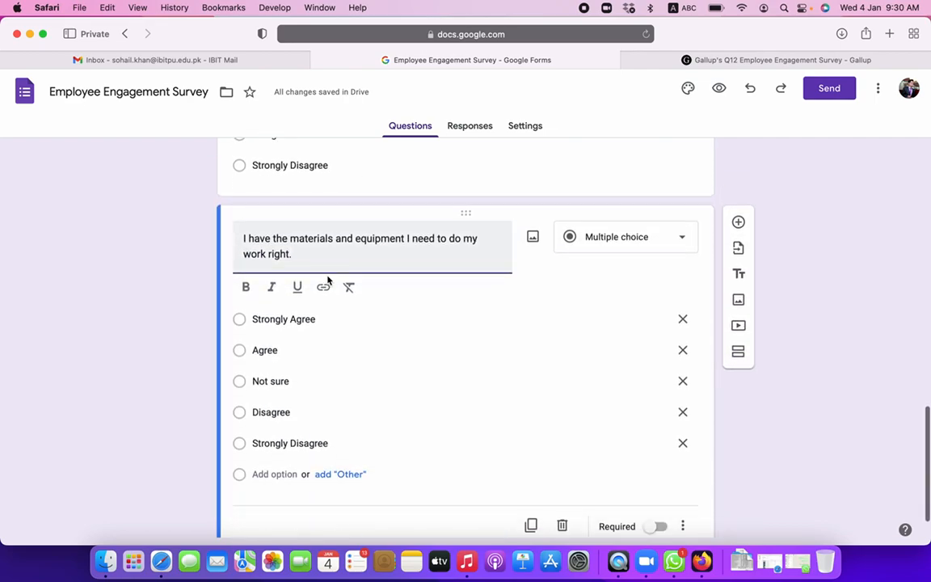
click(531, 525)
click(315, 188)
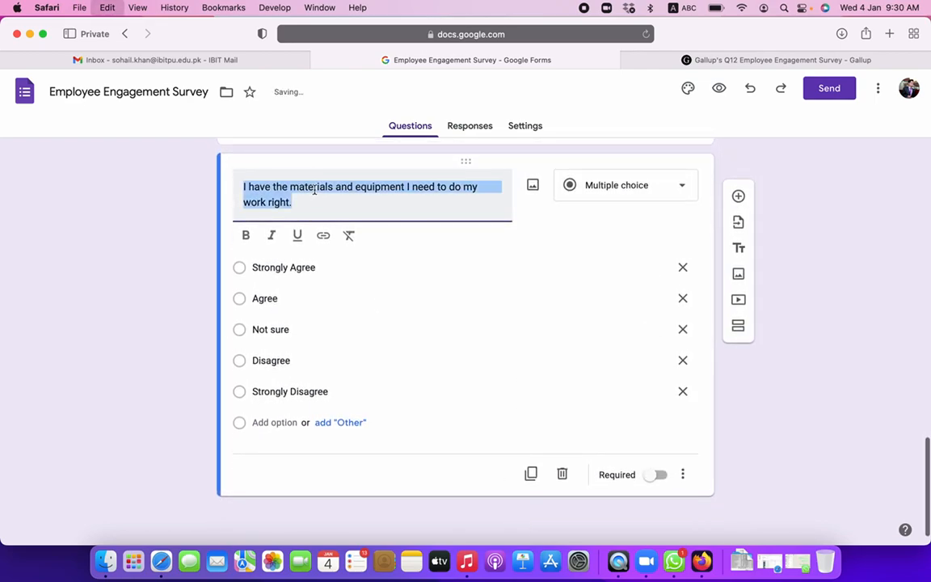
key(super+a)
key(super+v)
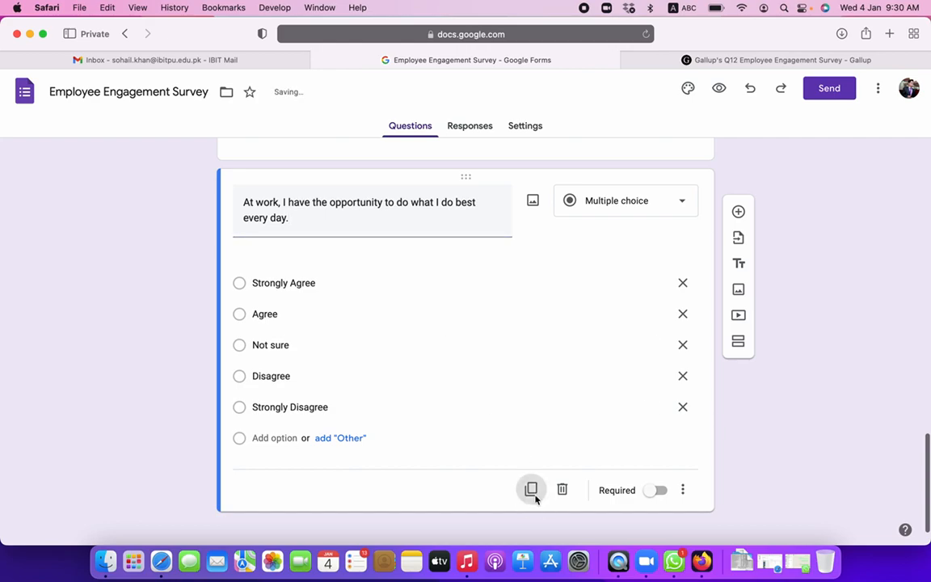
- Duplicate the opportunity question and replace its title with Gallup item 04 on recognition or praise
click(531, 489)
click(772, 63)
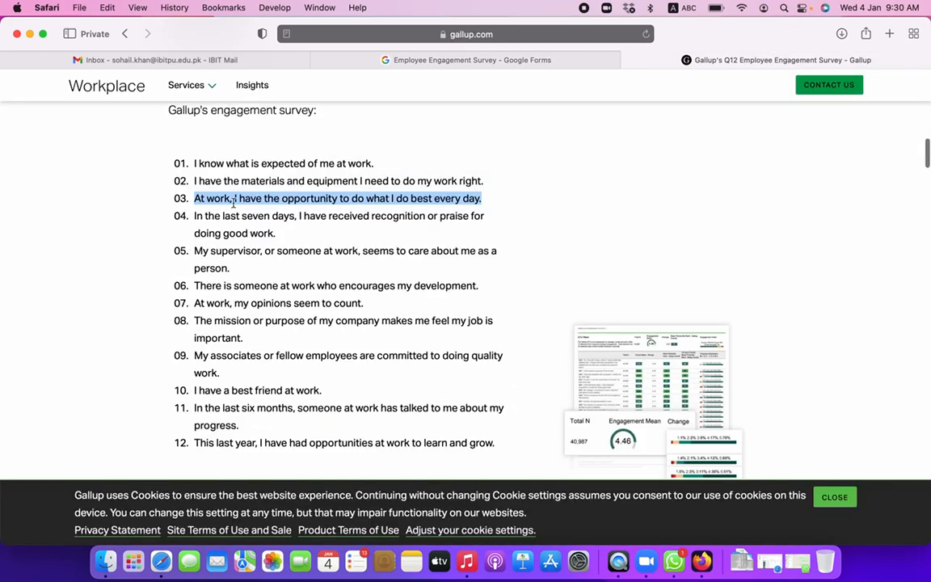
drag(194, 218, 280, 235)
key(super+c)
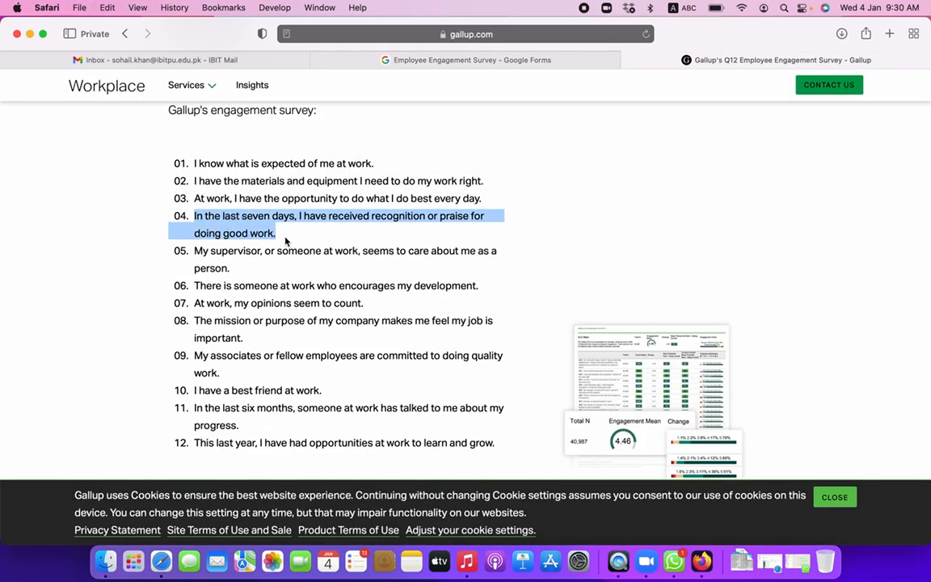
click(421, 62)
triple_click(282, 201)
key(super+v)
scroll(451, 322, up, 10)
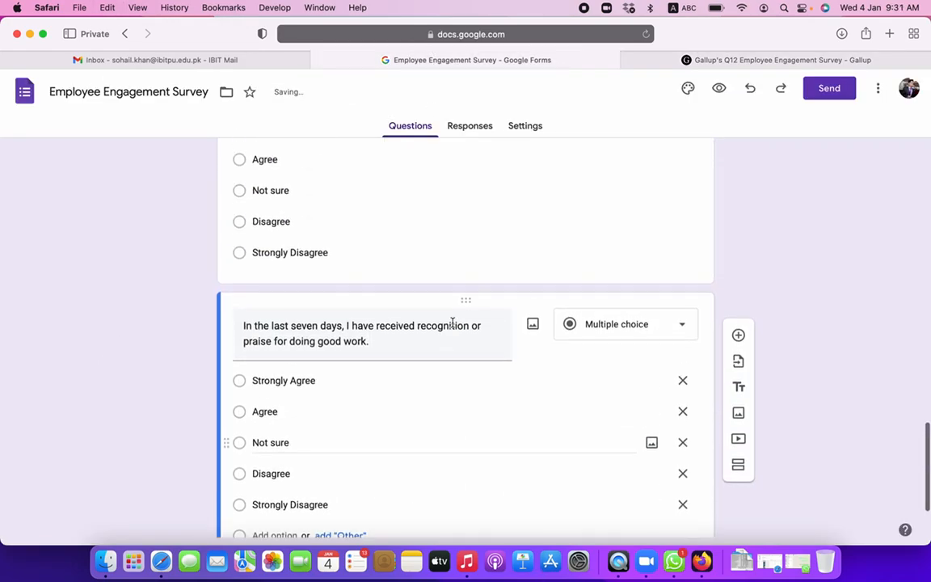
scroll(453, 322, up, 15)
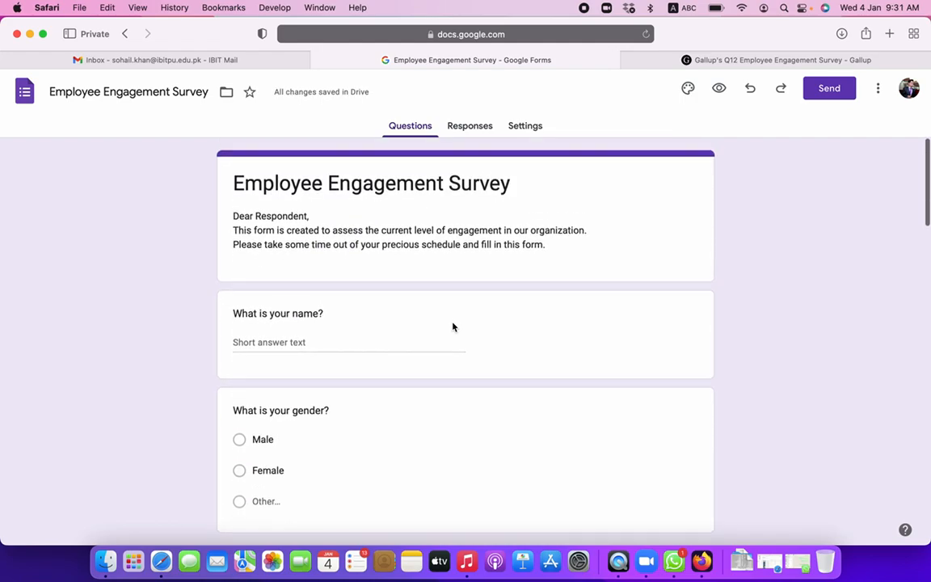
scroll(452, 326, down, 20)
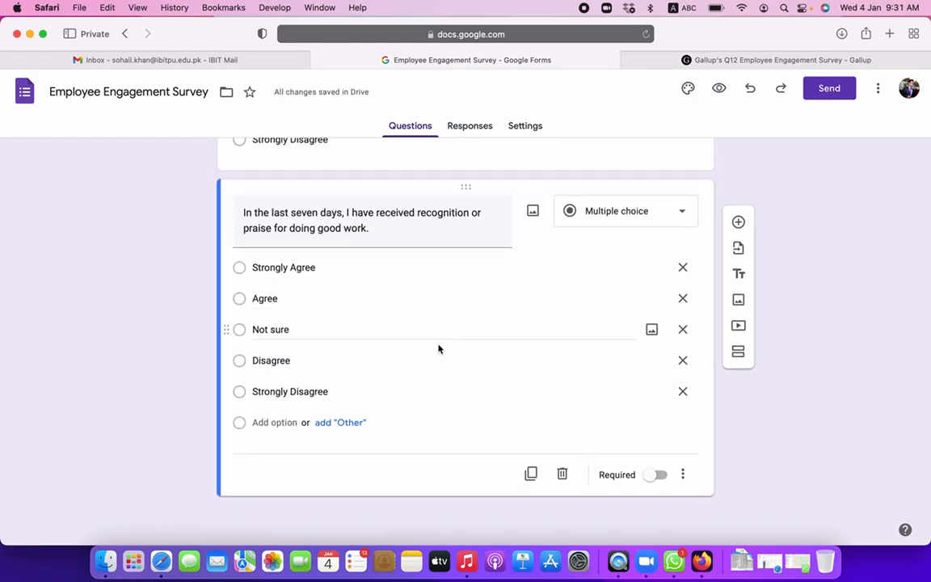
click(603, 227)
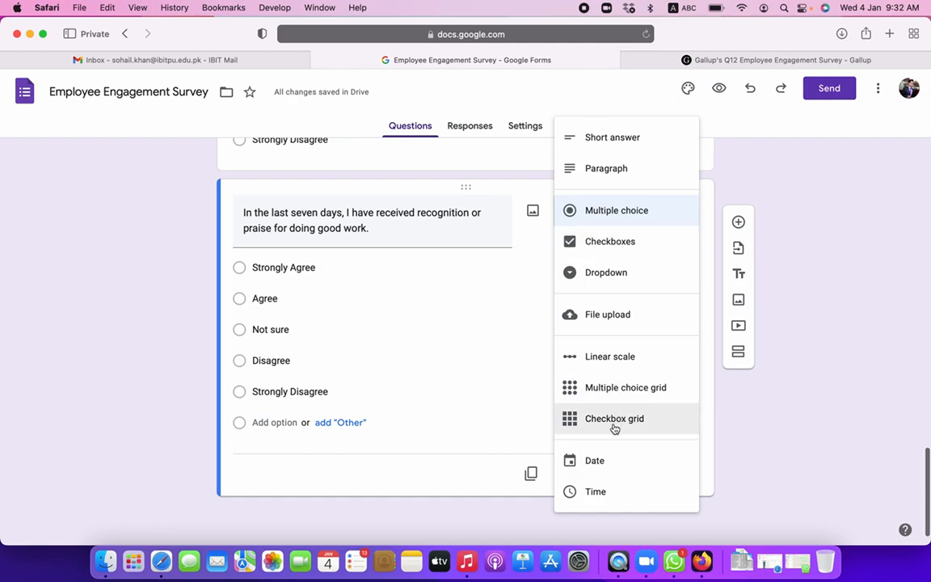
click(630, 106)
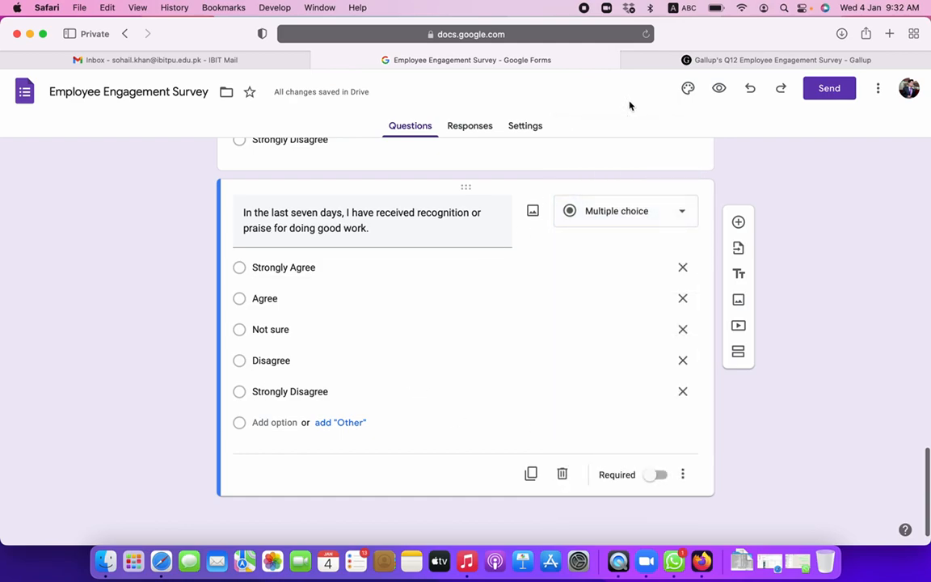
scroll(500, 287, up, 20)
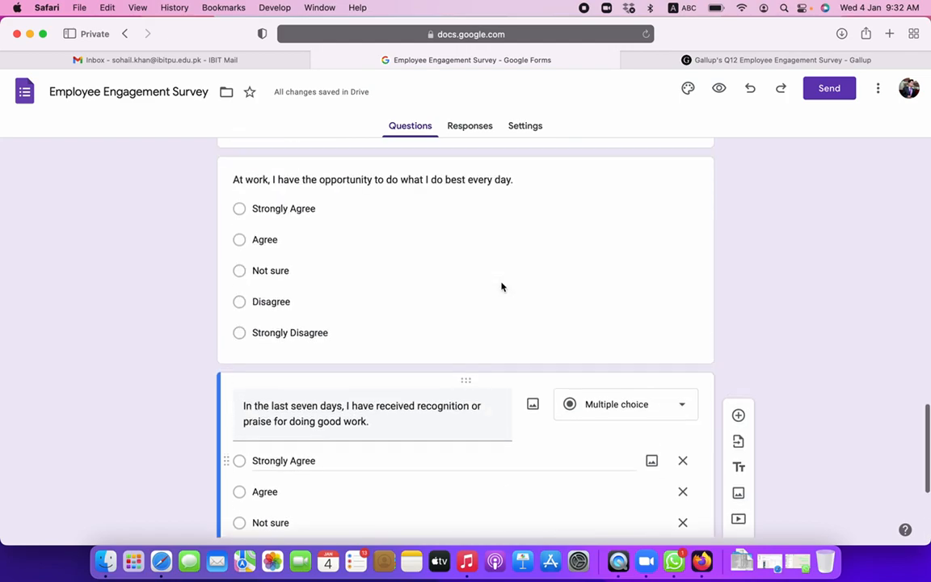
scroll(501, 287, up, 3)
scroll(501, 284, down, 1)
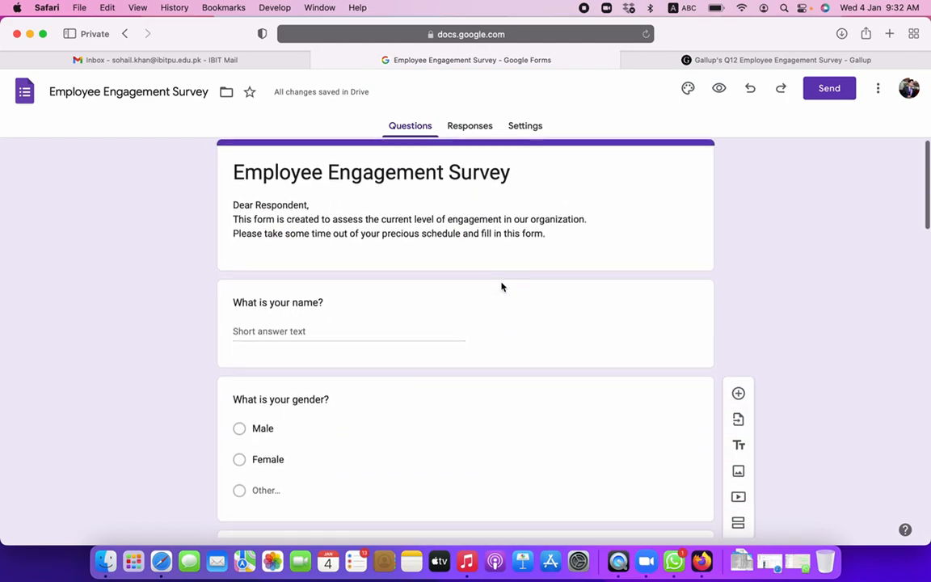
scroll(501, 282, down, 20)
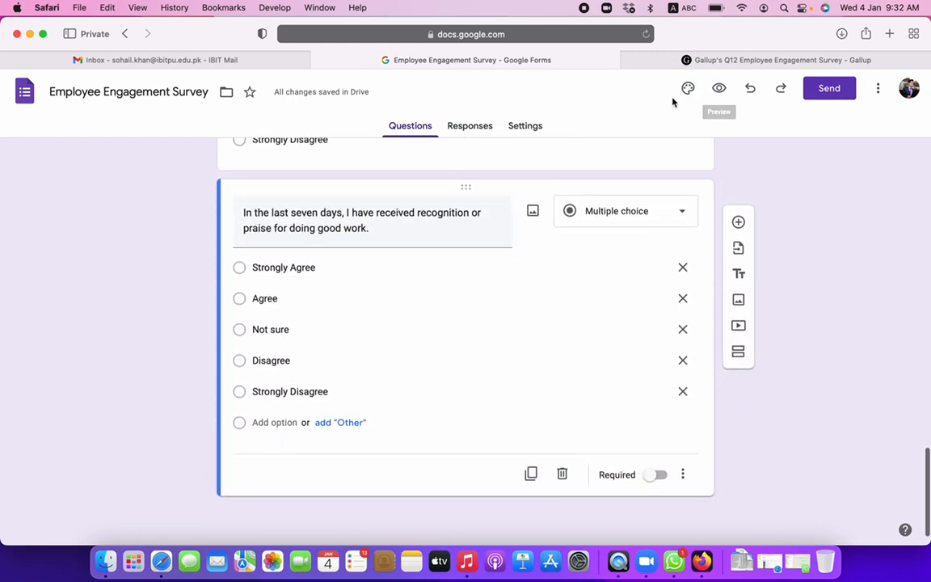
scroll(481, 314, up, 20)
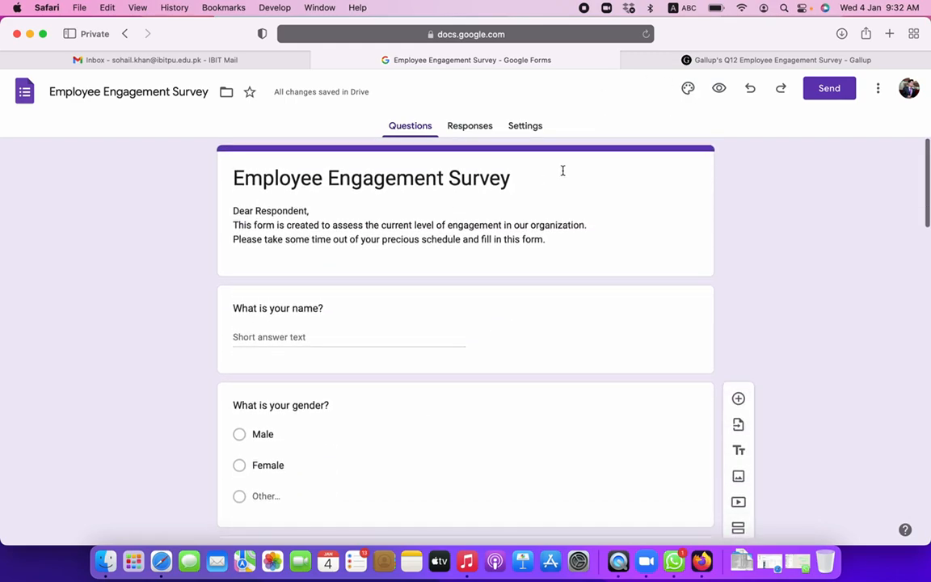
- Open the theme options and try indigo and blue theme colours
click(688, 90)
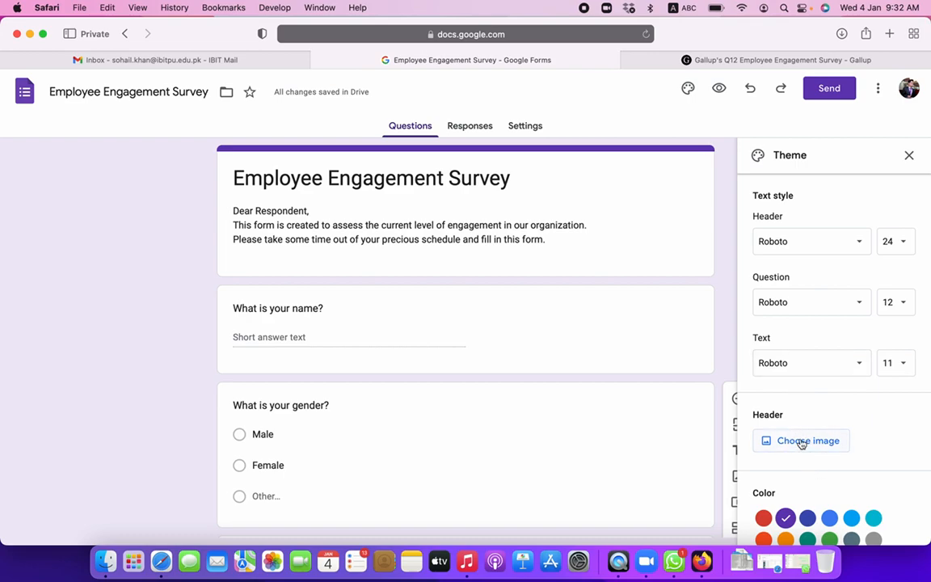
click(809, 519)
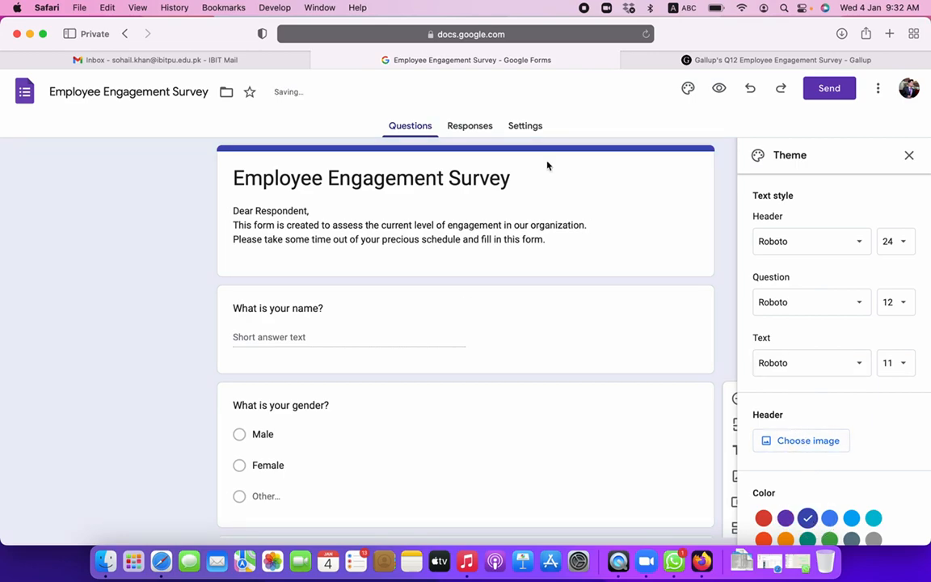
click(829, 518)
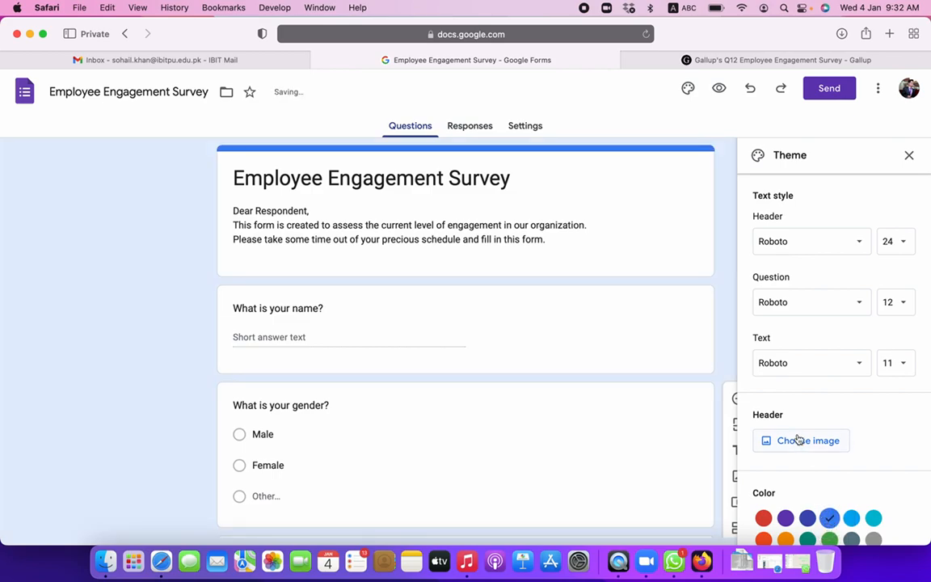
- Insert the basketball-hoop picture from the ready-made Themes as the form header
click(808, 442)
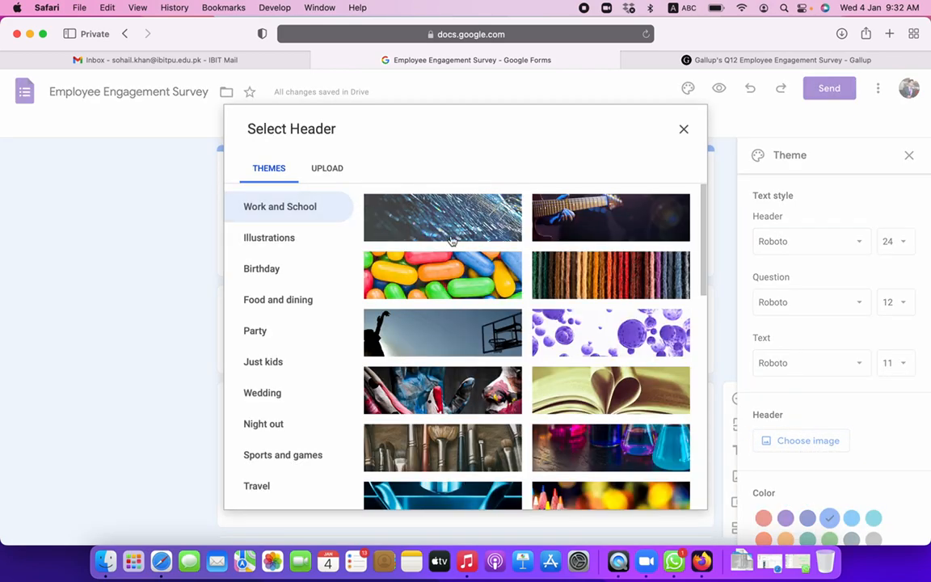
scroll(517, 363, down, 2)
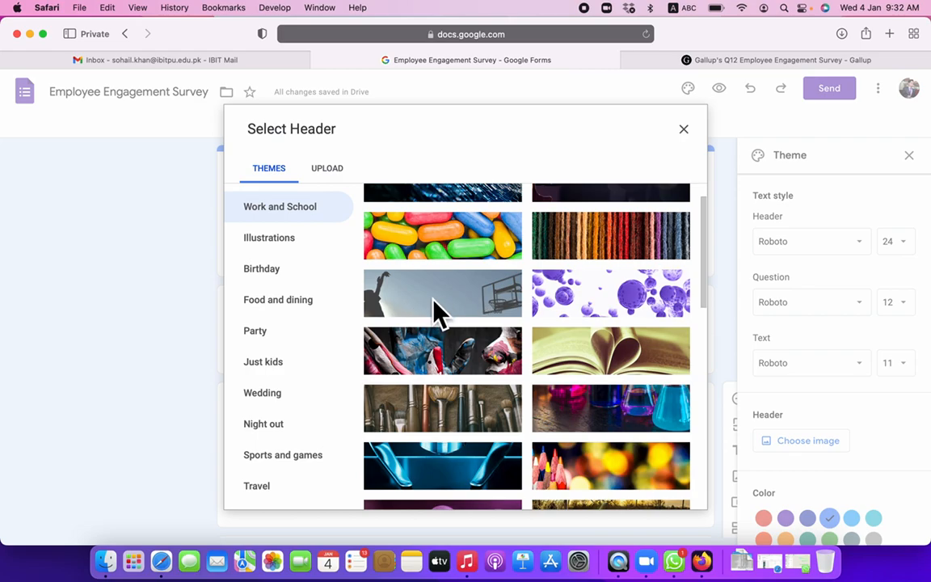
click(326, 170)
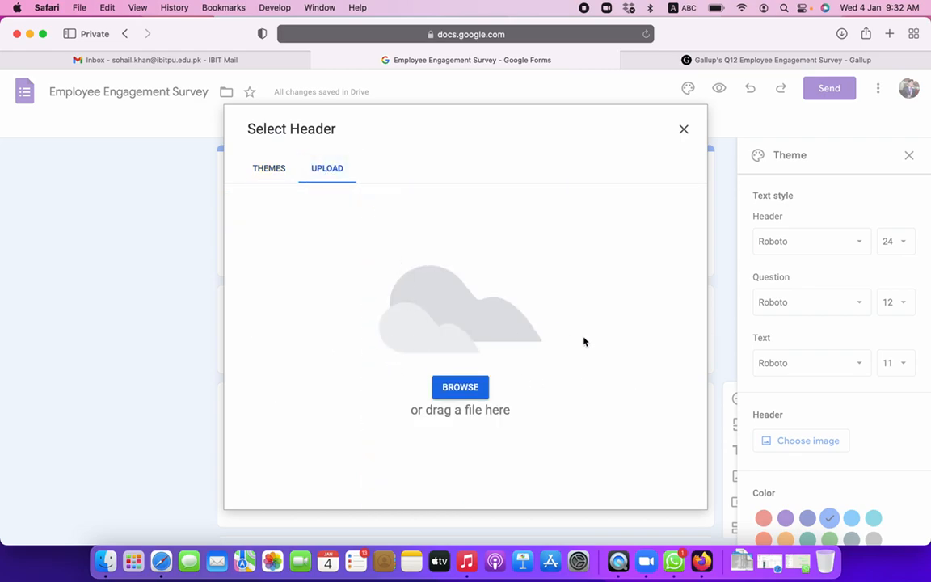
click(279, 171)
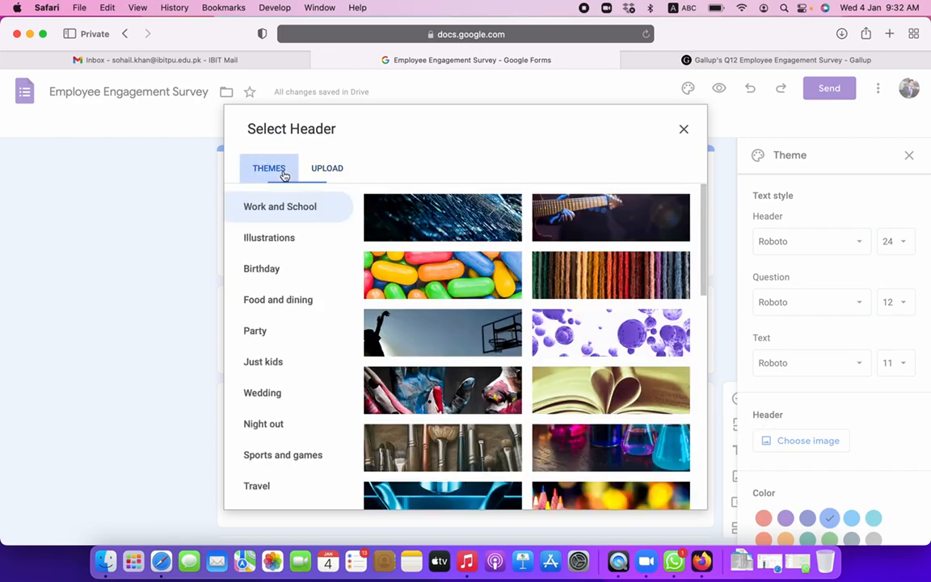
click(476, 333)
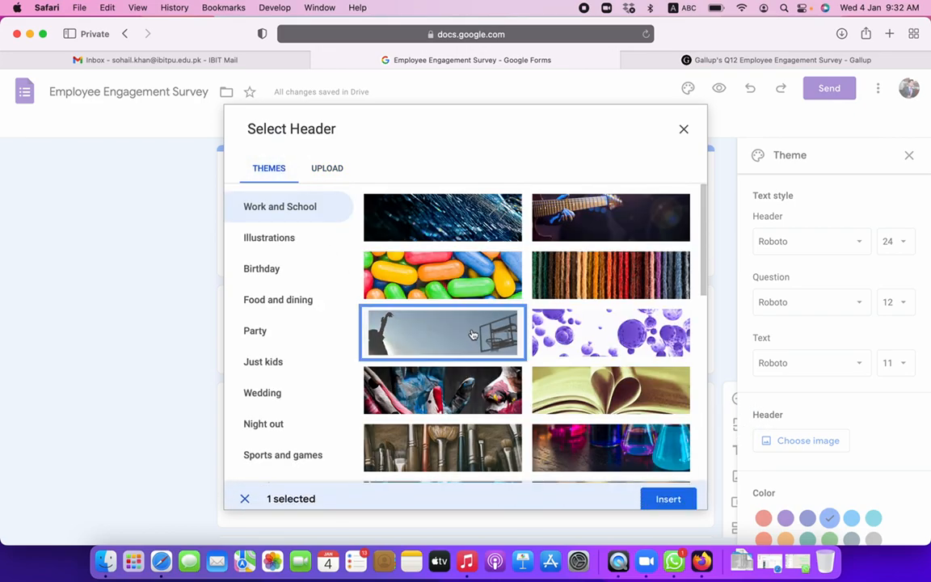
click(669, 492)
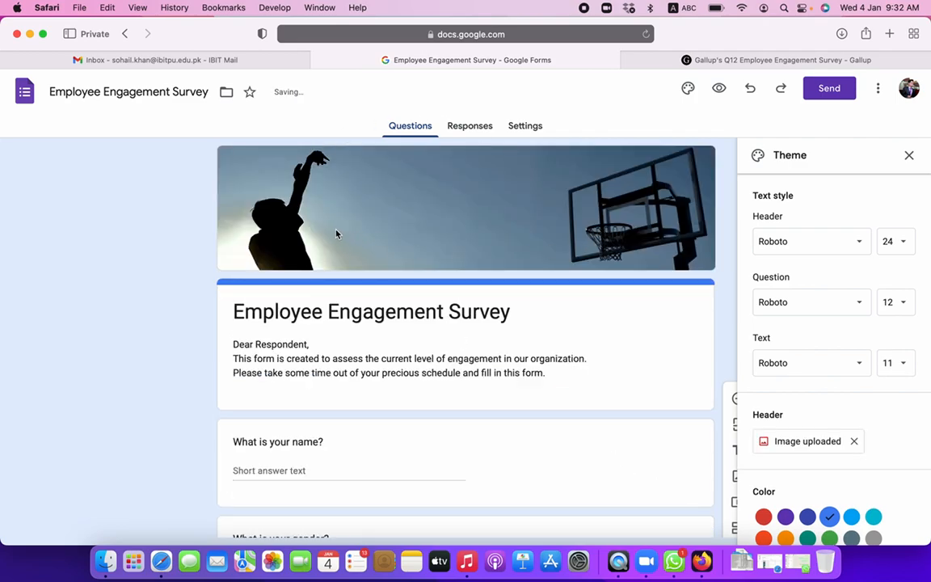
- Set the theme colour to blue-grey (#708ba1) and close the Theme panel
scroll(479, 347, down, 2)
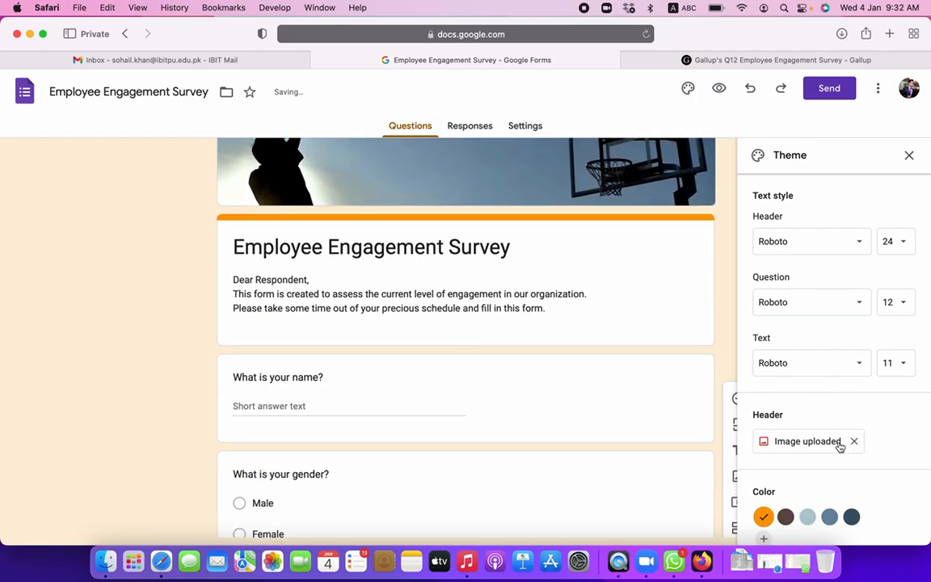
click(785, 516)
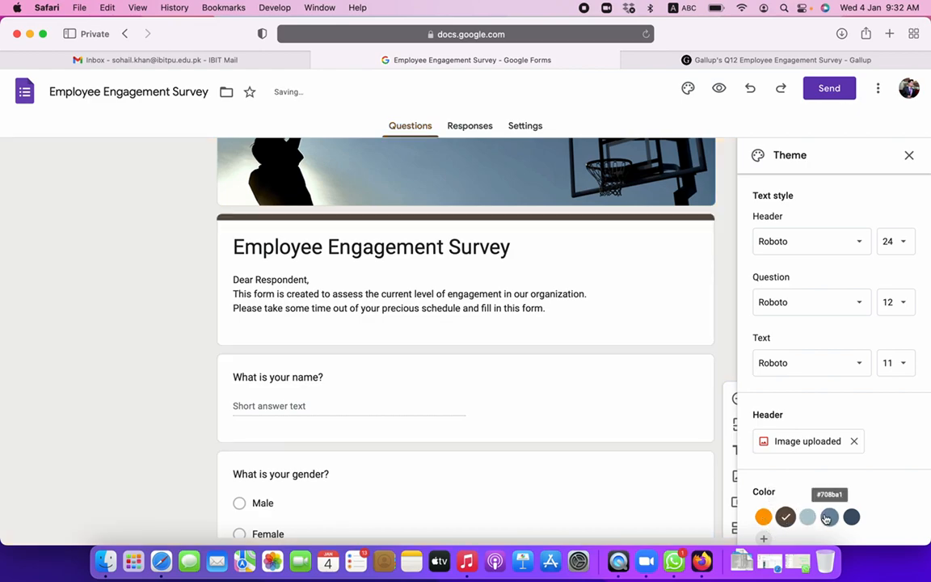
click(828, 518)
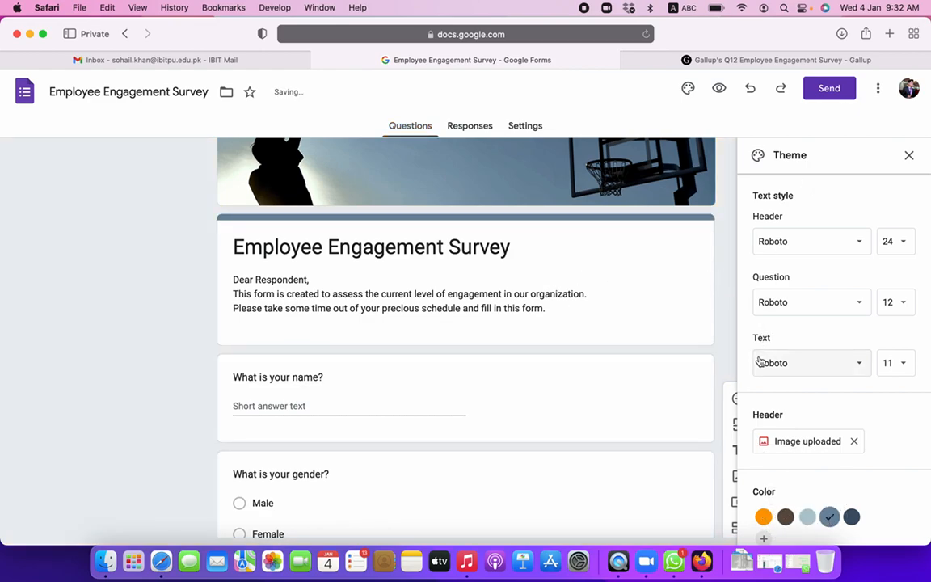
scroll(761, 372, down, 2)
scroll(873, 182, up, 3)
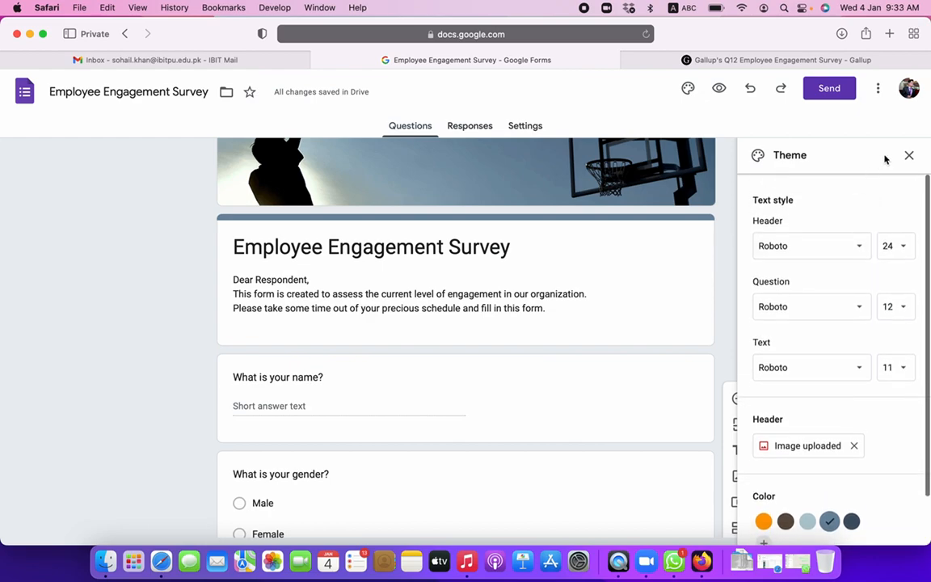
click(909, 155)
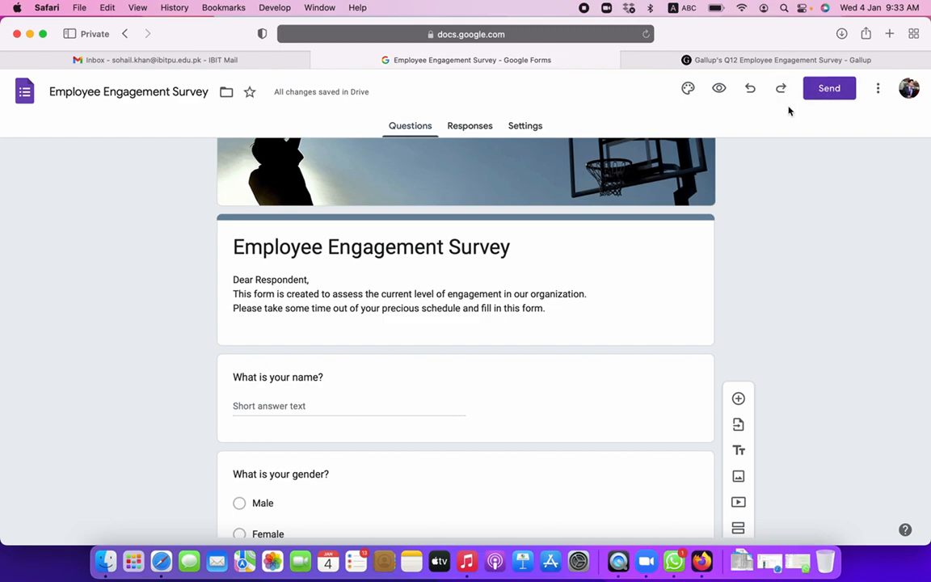
scroll(681, 335, down, 3)
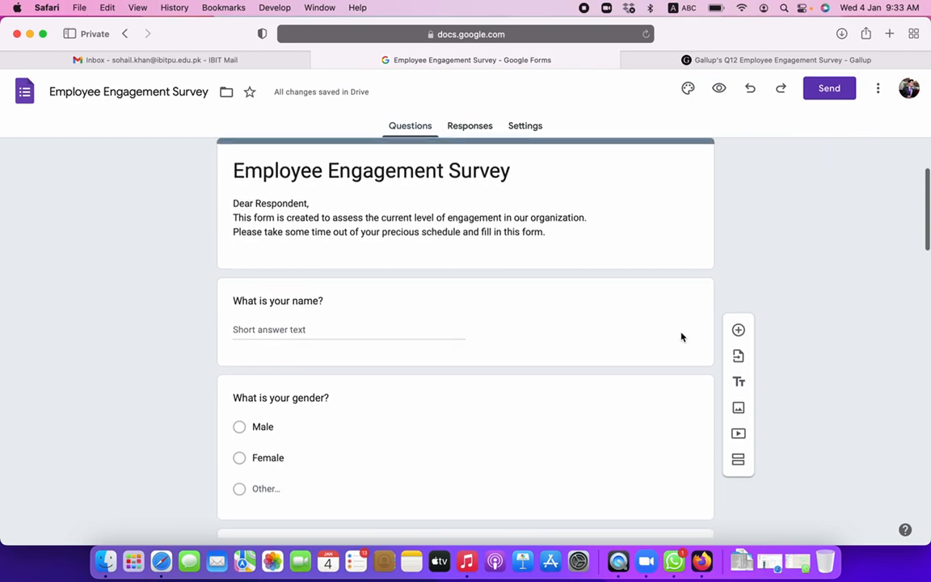
click(545, 447)
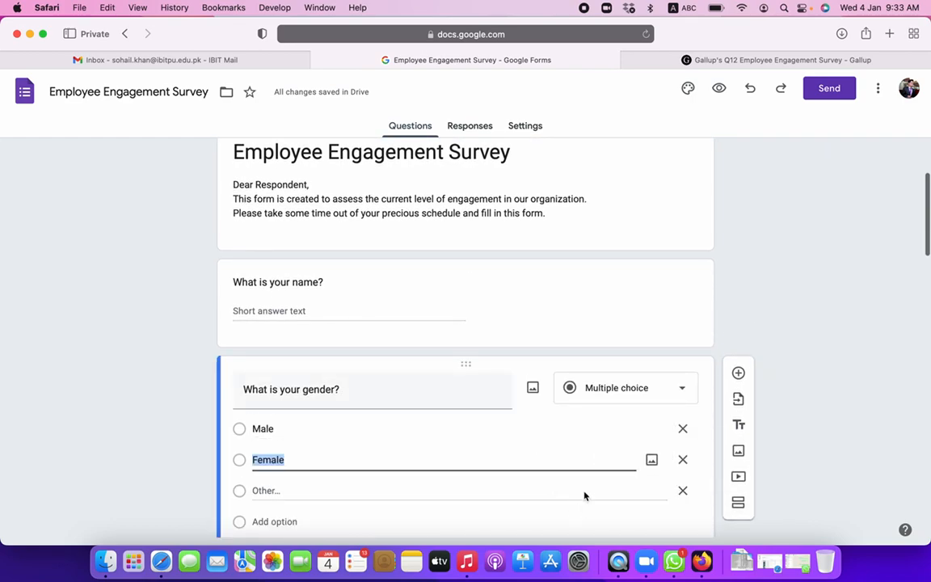
scroll(566, 519, down, 2)
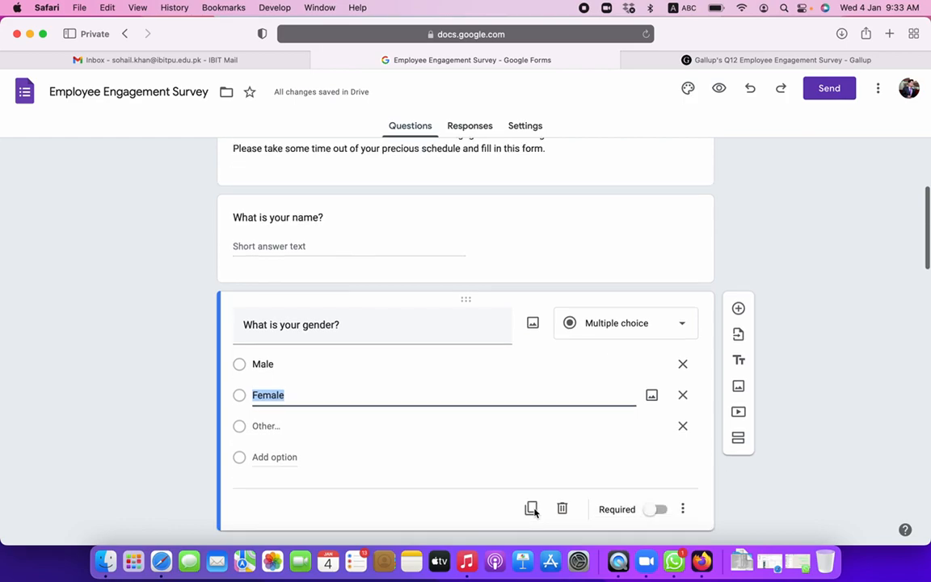
click(738, 338)
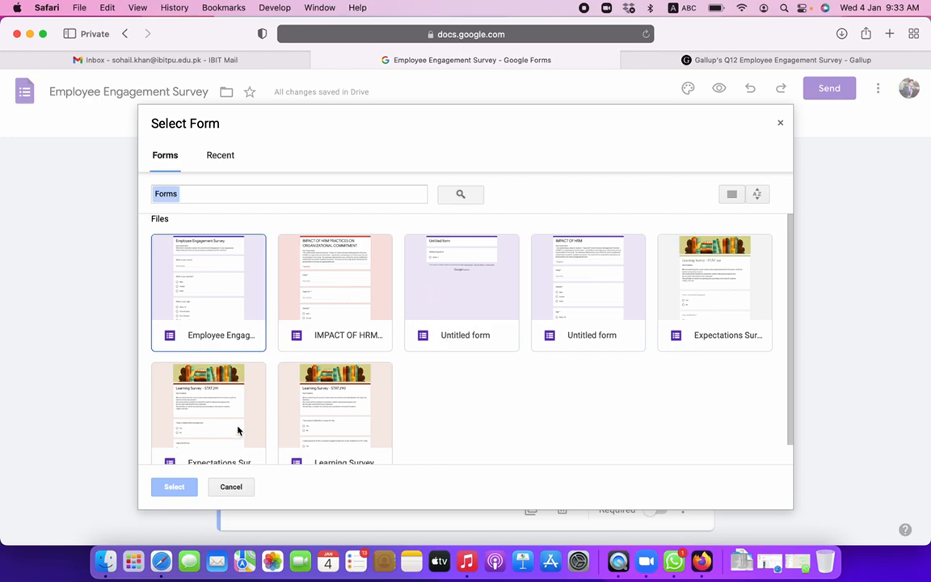
click(229, 488)
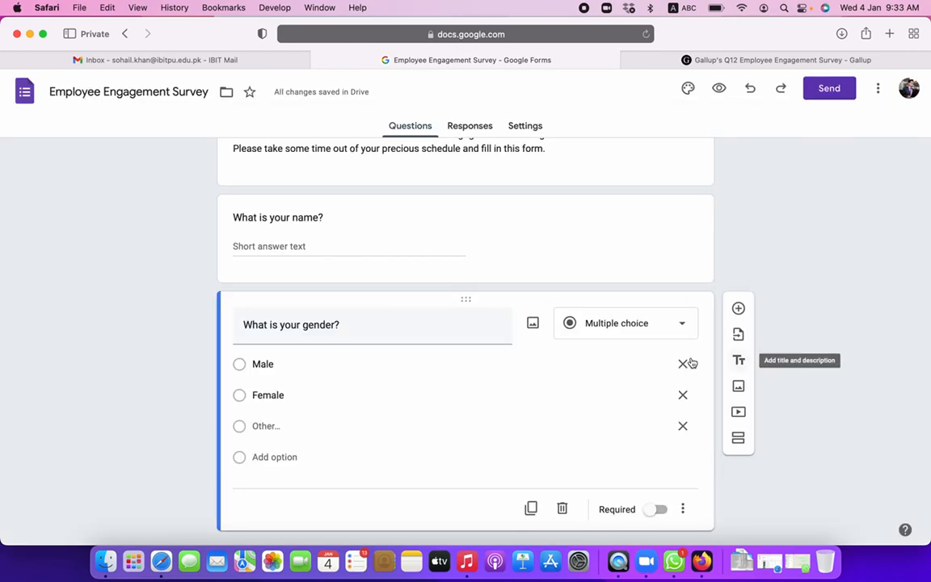
scroll(468, 327, up, 5)
- Add and then delete a title block below the 'I know what is expected' question, then preview the form
scroll(286, 356, down, 5)
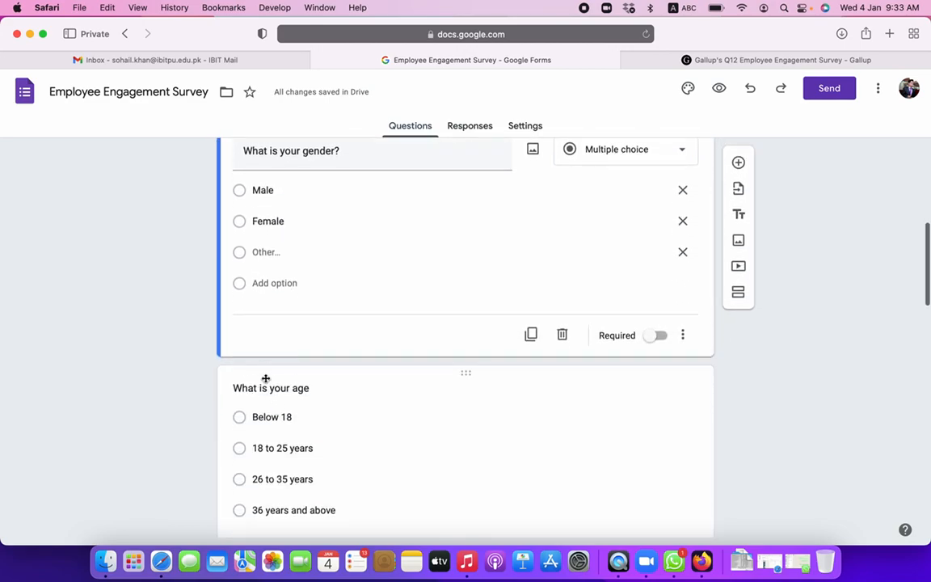
scroll(272, 440, down, 10)
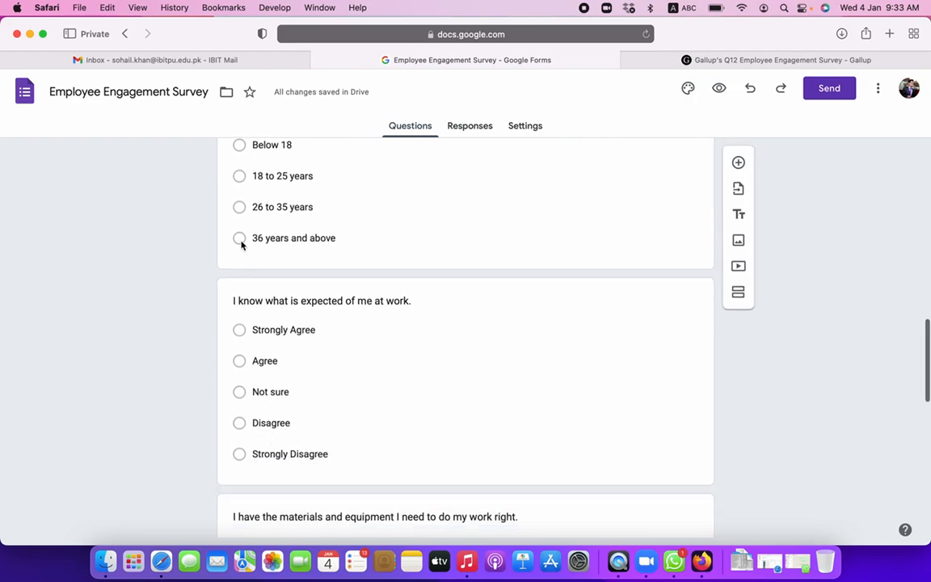
click(557, 281)
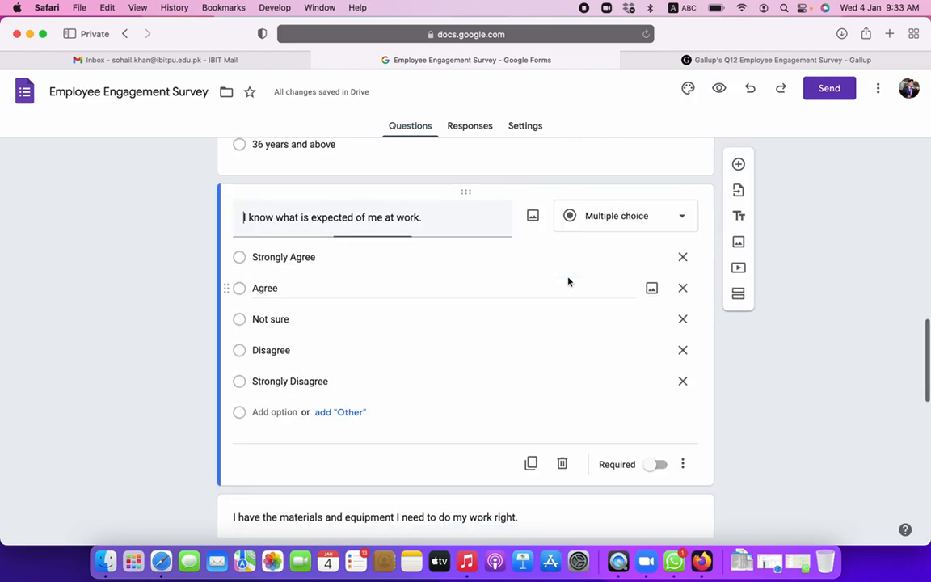
click(738, 253)
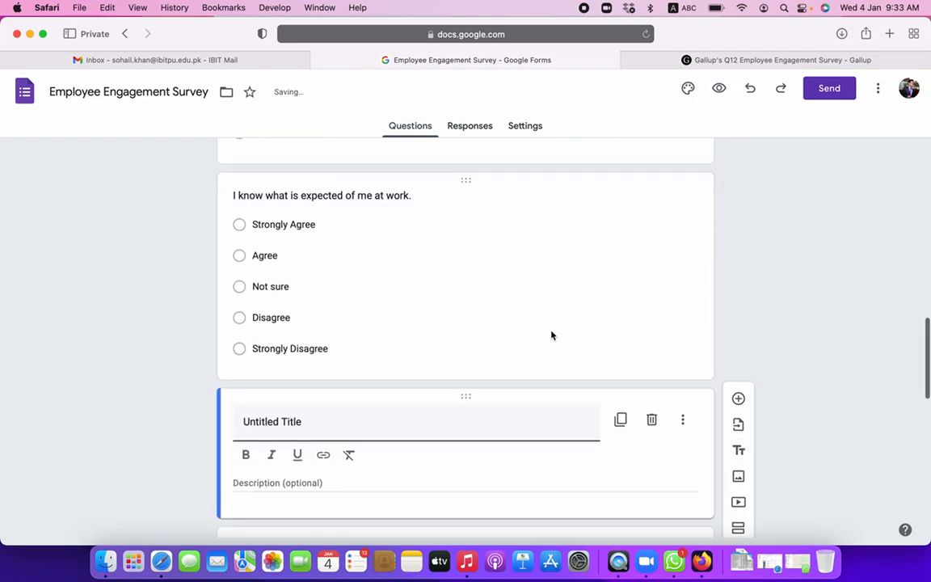
drag(428, 396, 409, 396)
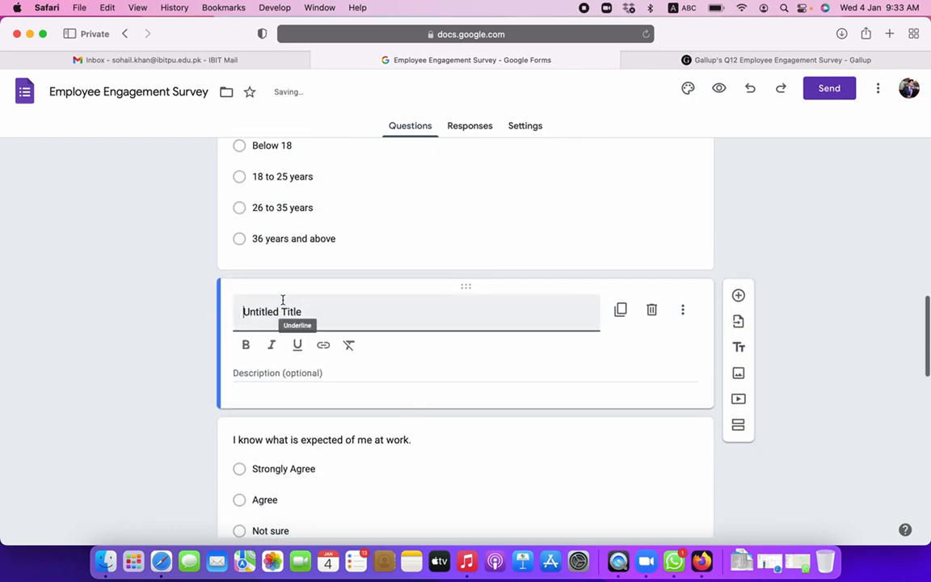
click(650, 311)
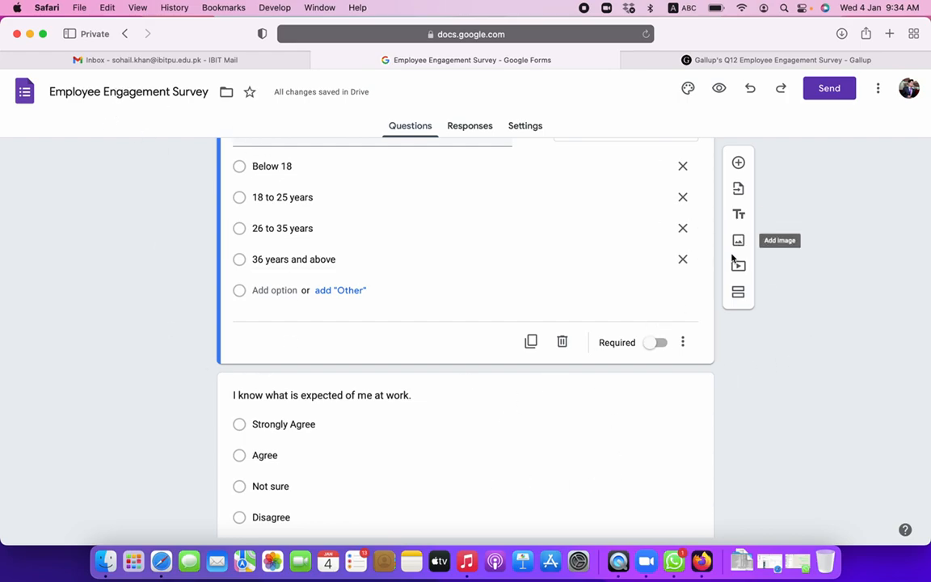
scroll(667, 368, up, 15)
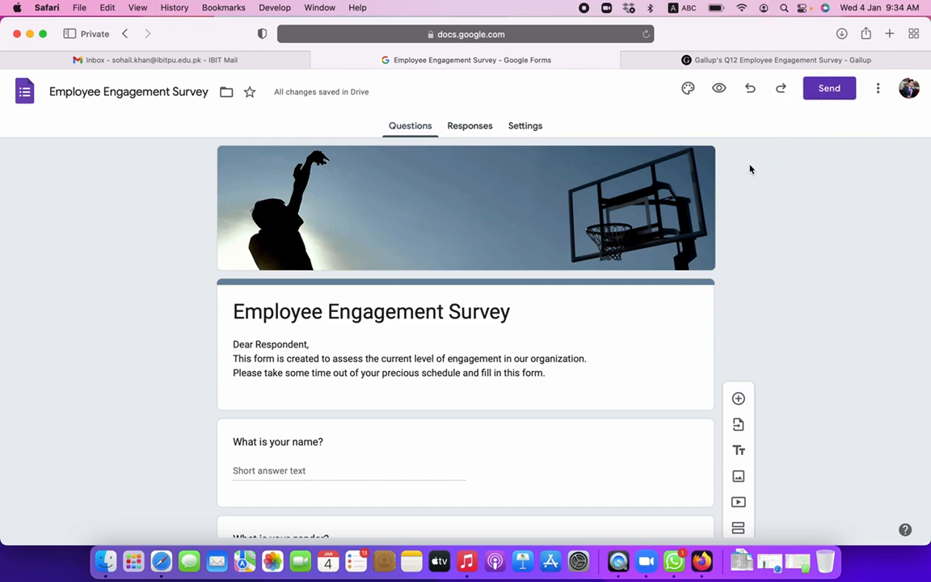
click(719, 89)
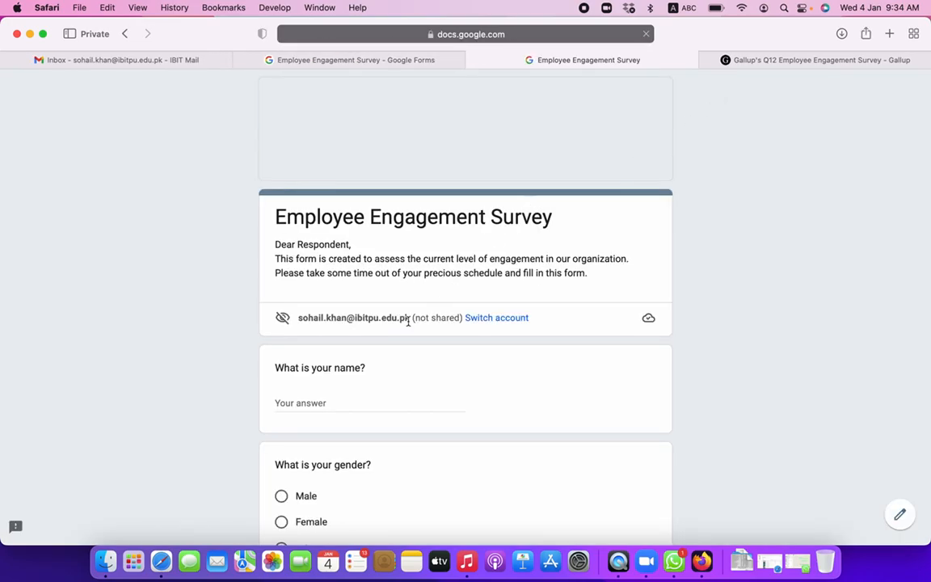
- Enter the respondent's name in the preview's name field
scroll(397, 334, down, 20)
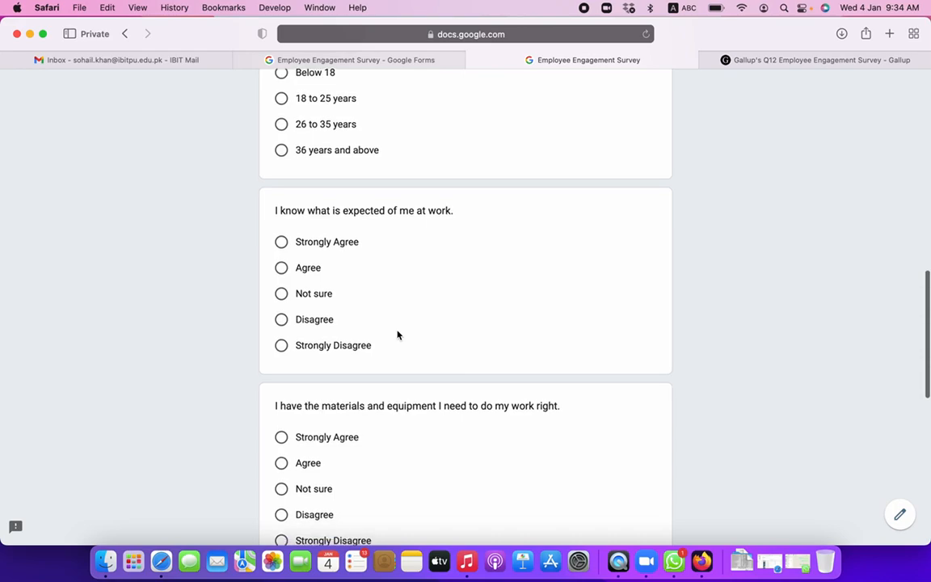
scroll(397, 334, up, 20)
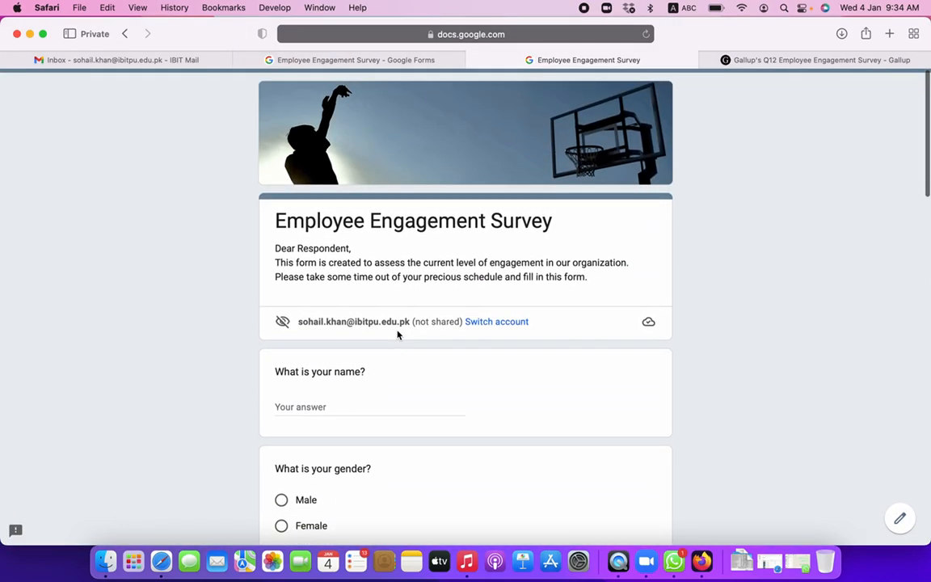
click(309, 399)
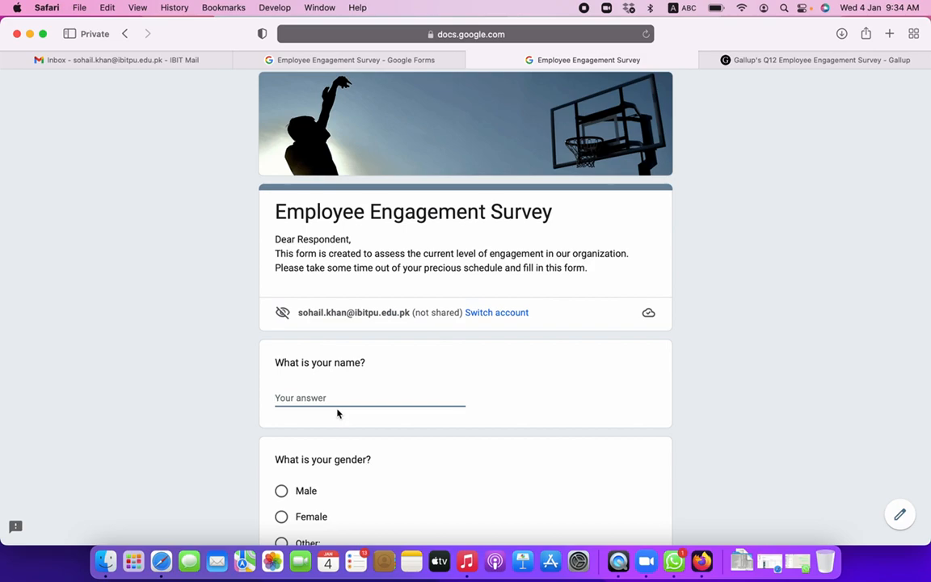
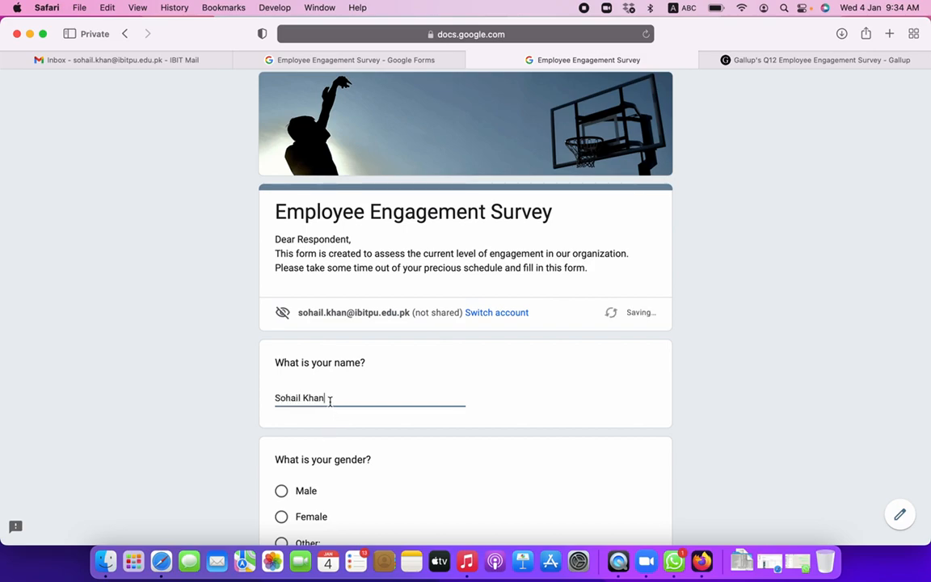
drag(330, 401, 201, 386)
key(Left)
text(Learn with)
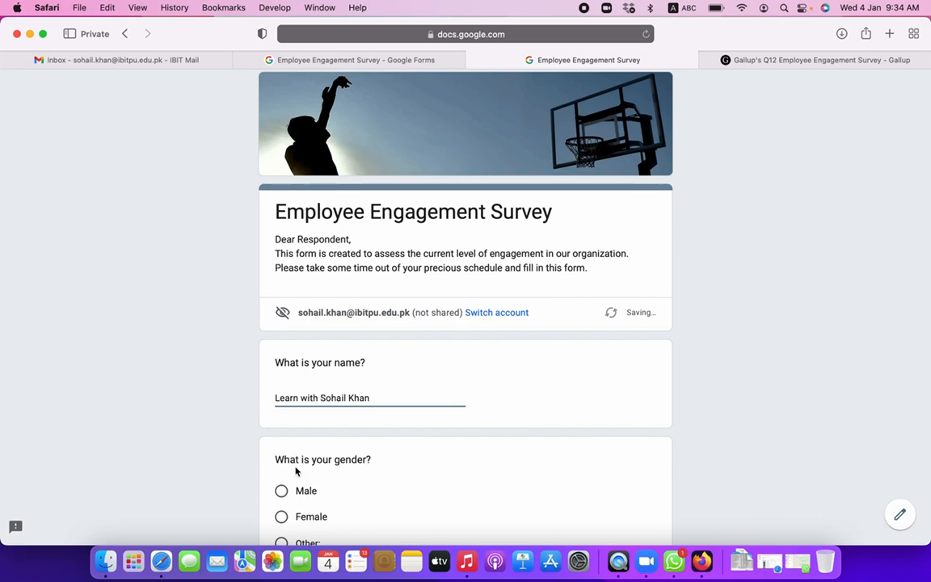
- Answer Male for gender and 26 to 35 years for age
scroll(296, 472, down, 5)
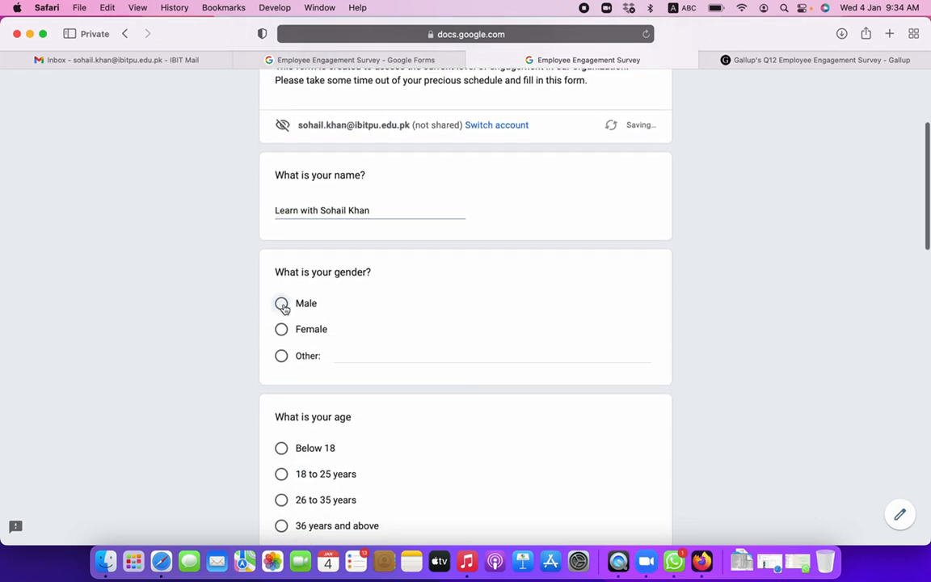
click(281, 303)
scroll(377, 412, down, 3)
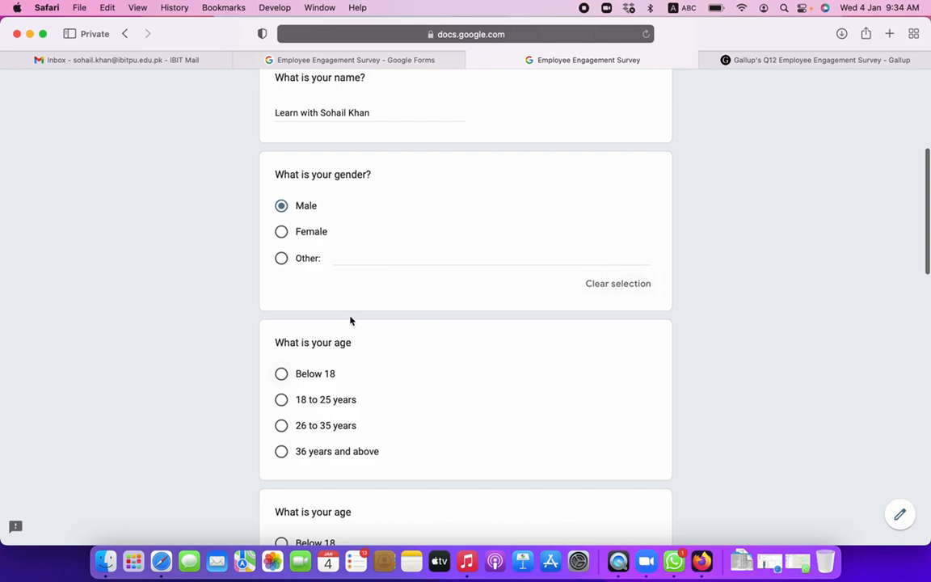
click(281, 257)
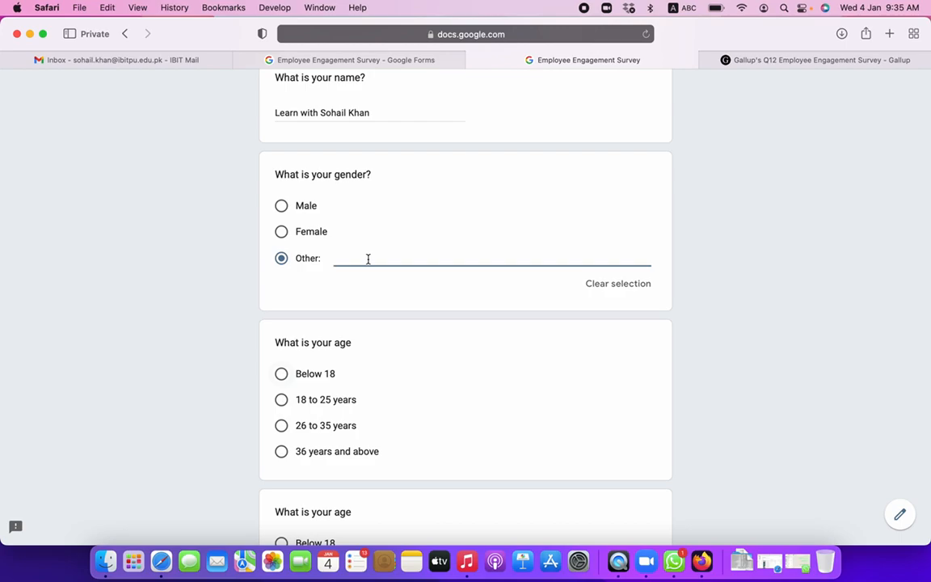
click(281, 207)
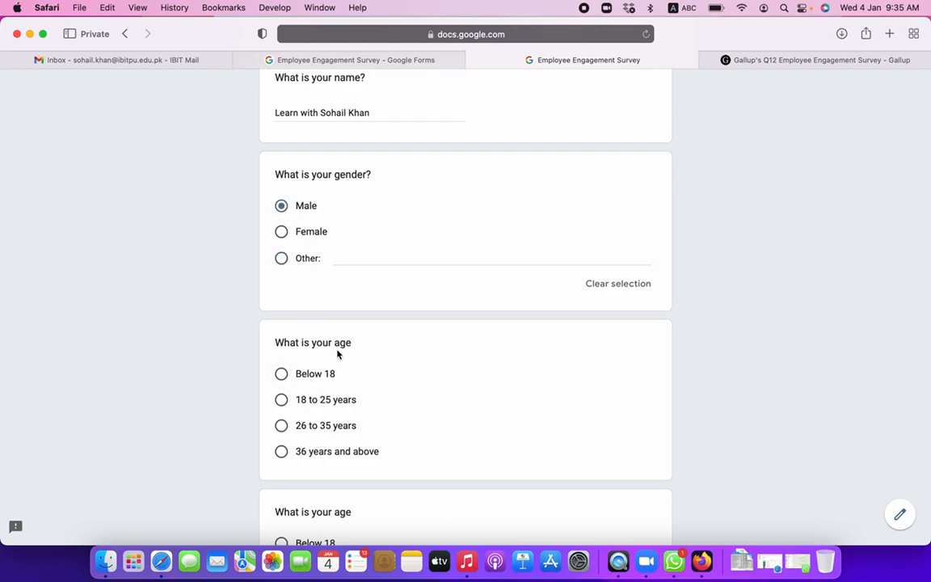
click(282, 423)
scroll(382, 403, down, 5)
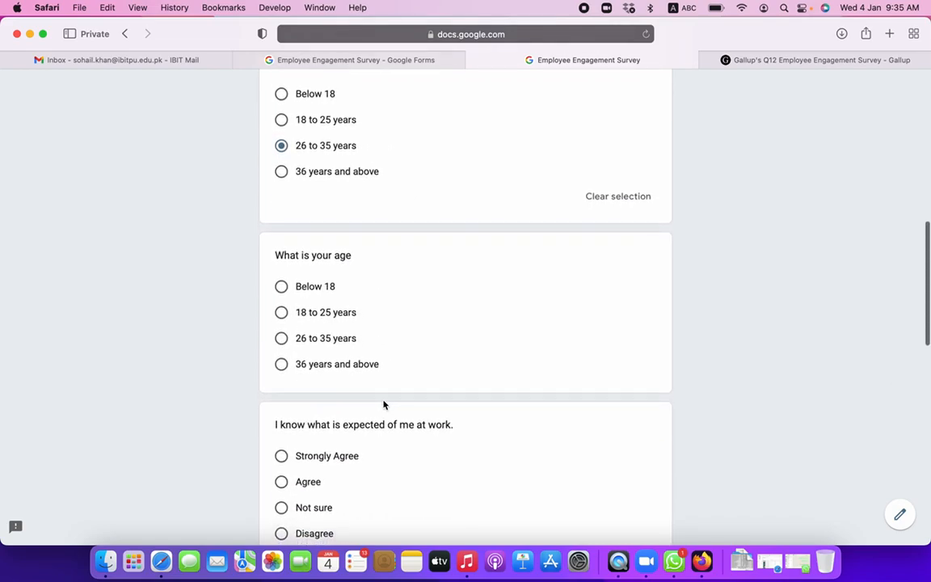
scroll(382, 405, up, 2)
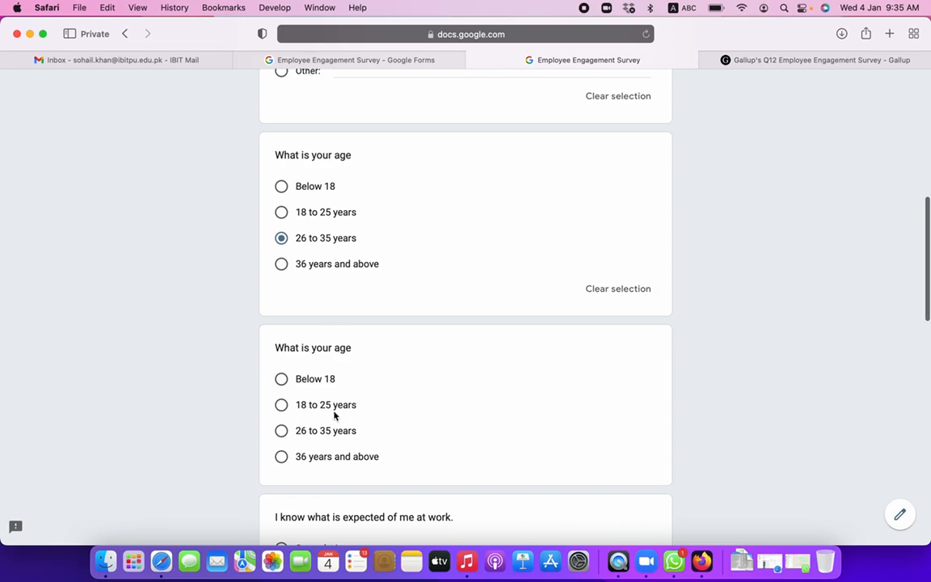
- Trash the second 'What is your age' question card in the editor, then return to the preview tab
click(398, 64)
scroll(724, 224, down, 5)
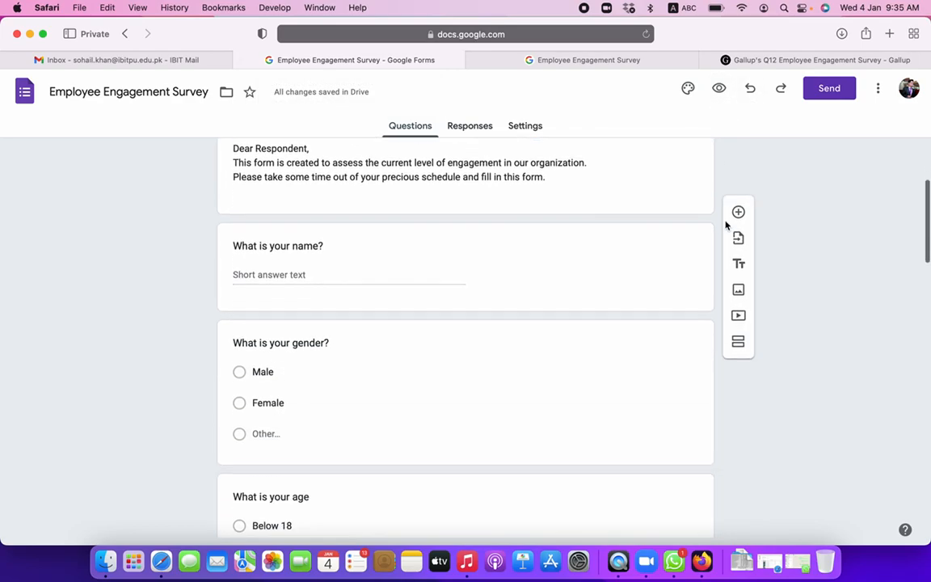
click(555, 67)
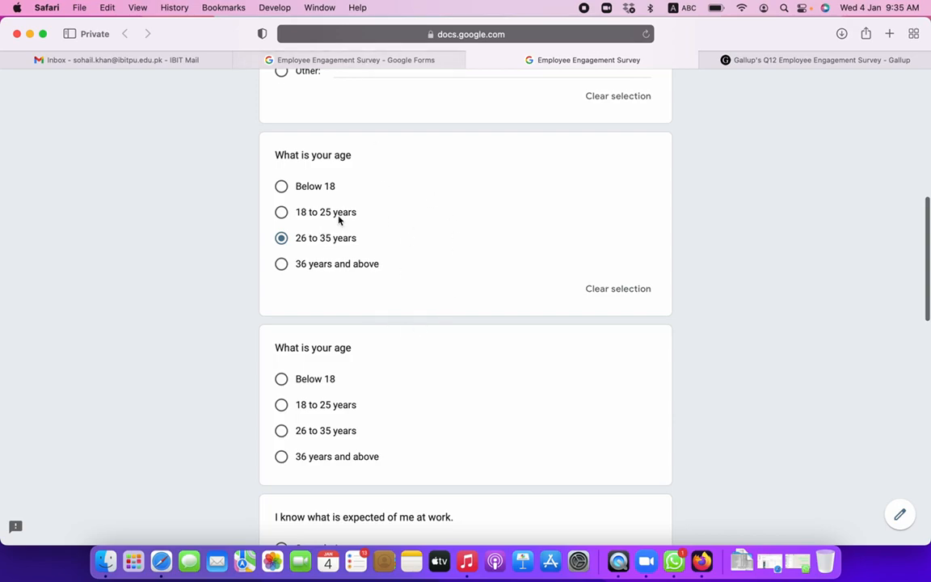
click(351, 59)
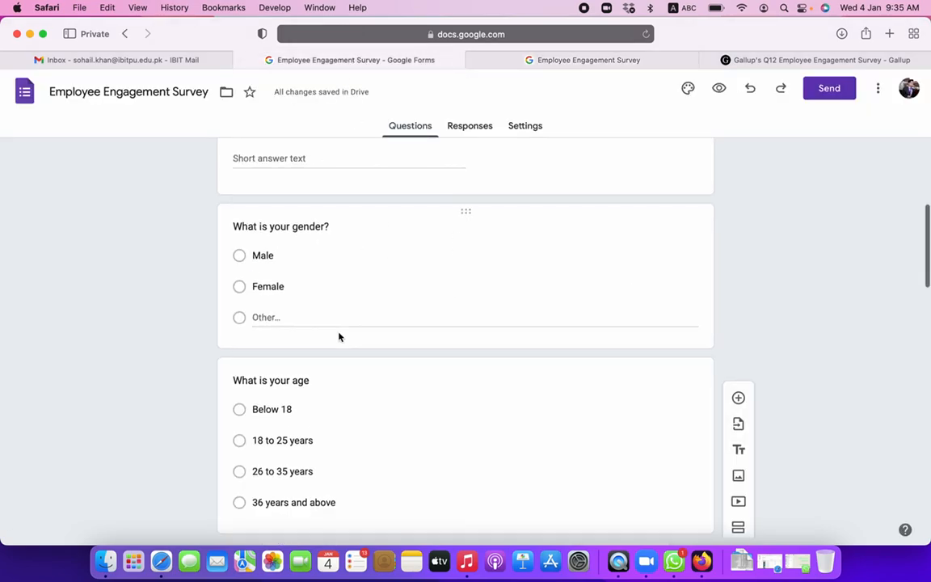
scroll(339, 334, down, 2)
scroll(339, 335, down, 4)
scroll(339, 334, up, 2)
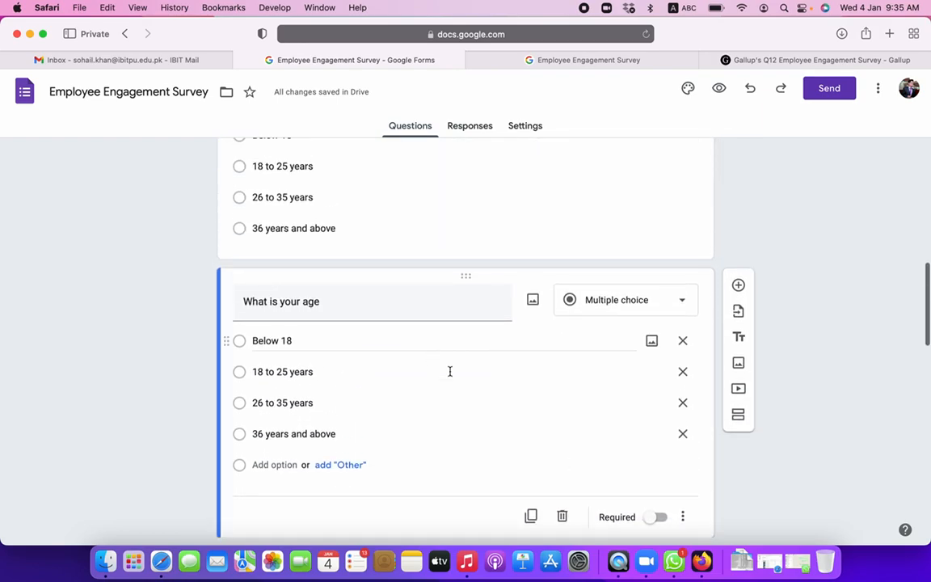
click(561, 516)
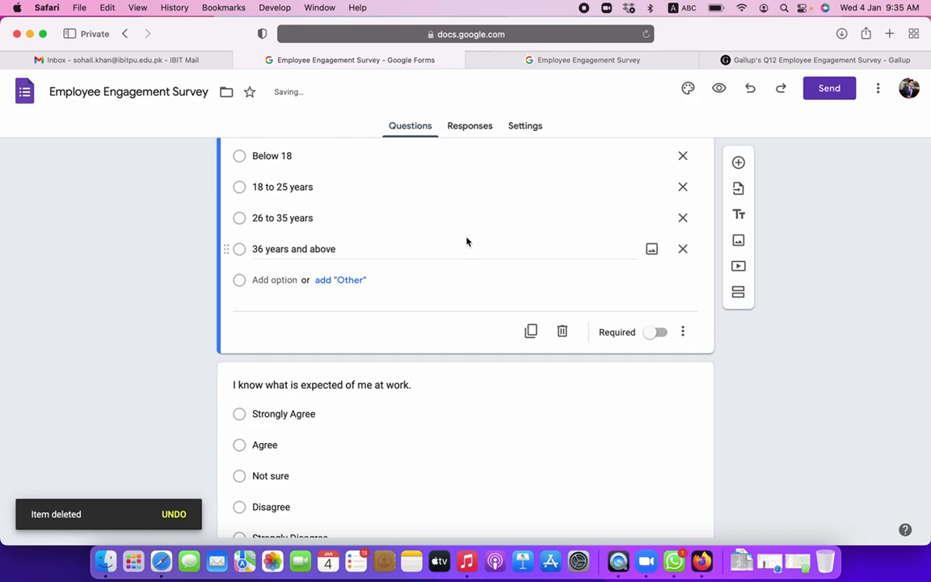
click(575, 60)
- Reload the preview and answer Agree to the first statement and Strongly Agree to the materials statement
click(646, 34)
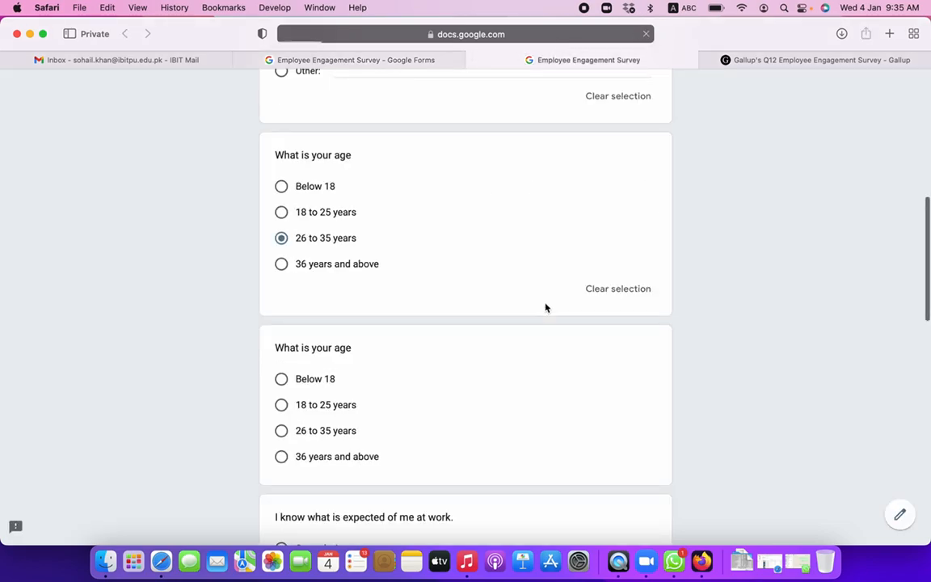
scroll(545, 305, up, 2)
scroll(545, 304, up, 3)
scroll(544, 303, down, 5)
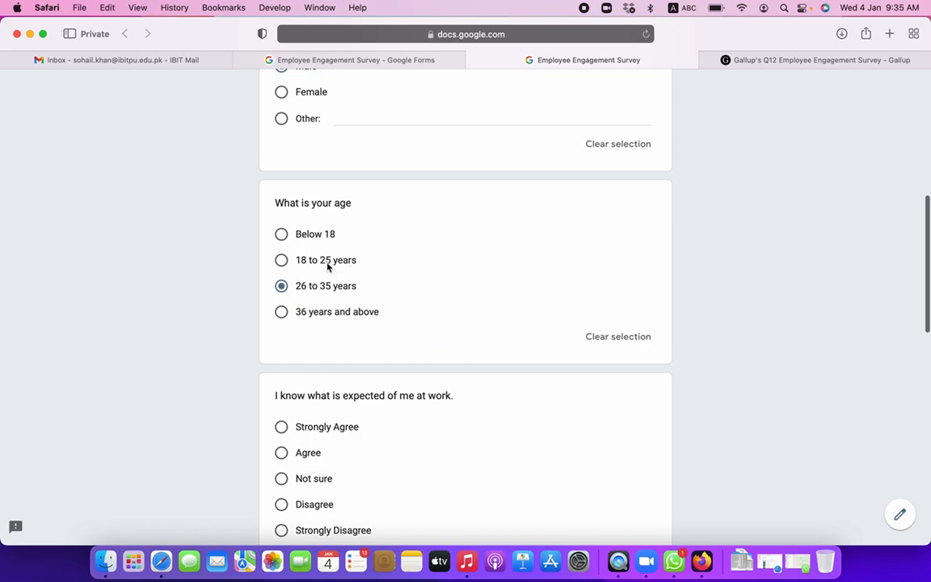
scroll(328, 339, down, 5)
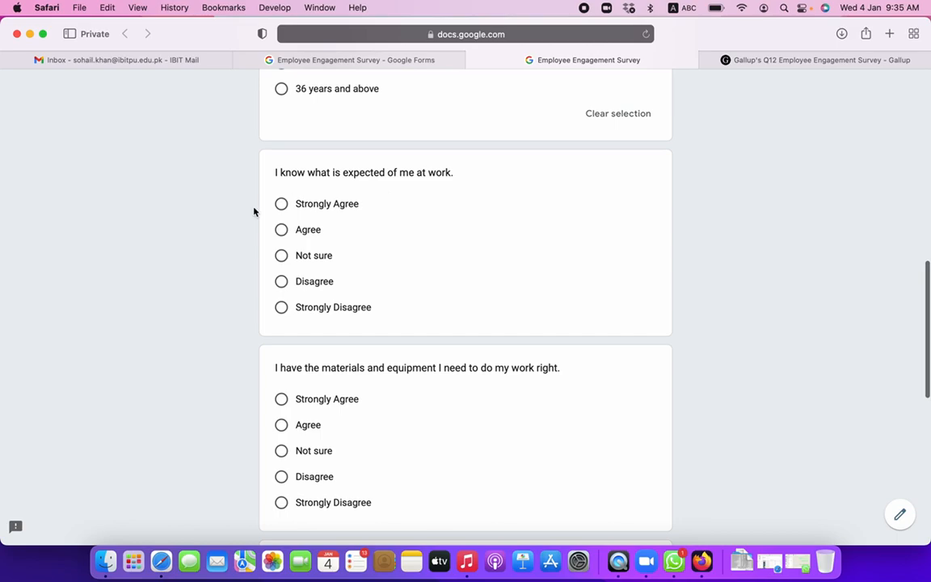
click(280, 229)
scroll(307, 361, down, 4)
click(280, 235)
- Answer Not sure to the At work statement, Agree to the recognition statement, and submit
scroll(303, 387, down, 4)
click(282, 334)
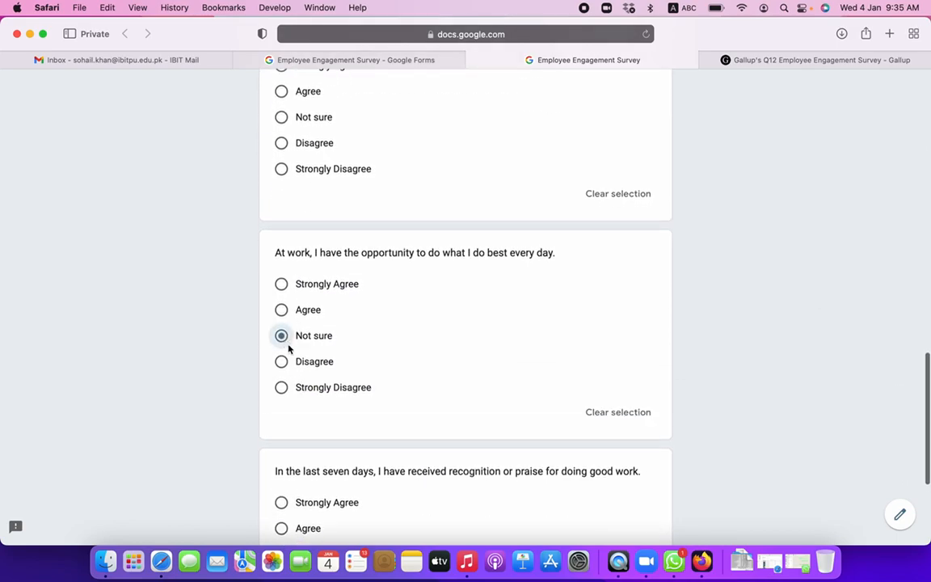
scroll(323, 429, down, 3)
scroll(315, 388, down, 2)
click(284, 332)
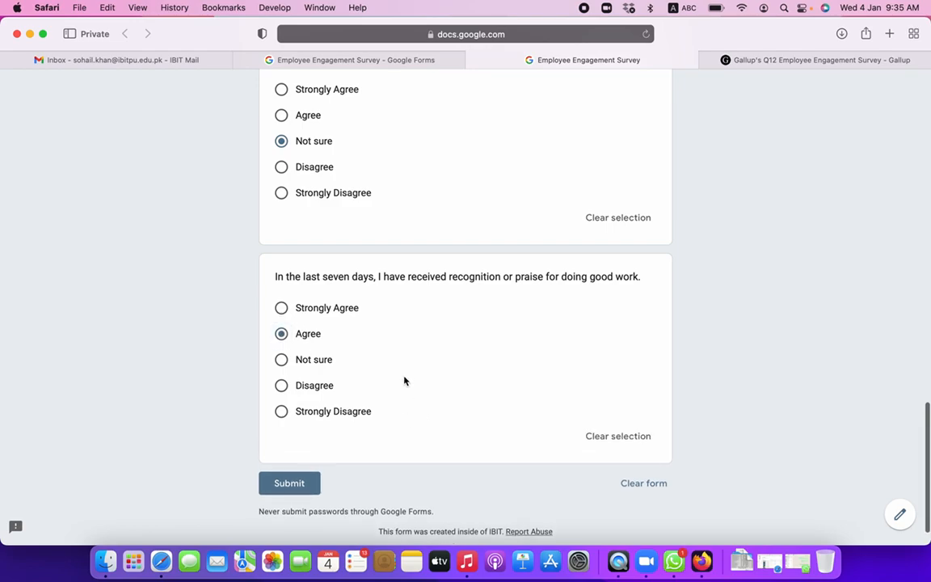
scroll(404, 380, up, 3)
scroll(405, 381, up, 2)
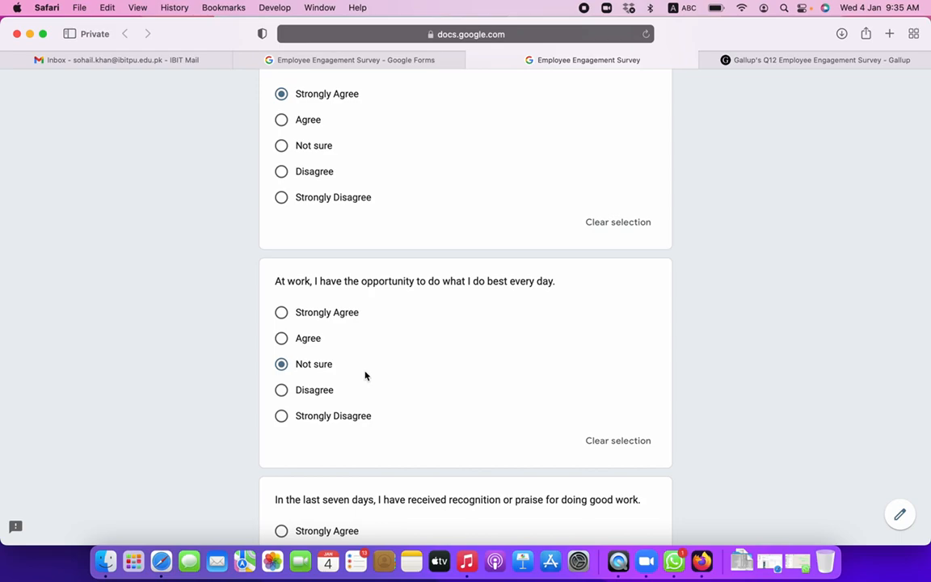
scroll(366, 376, down, 5)
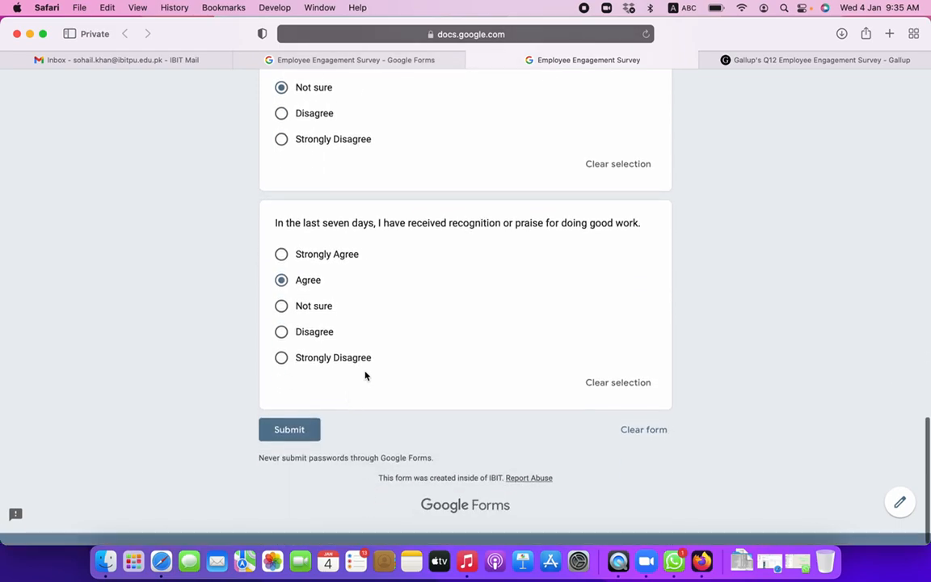
click(291, 443)
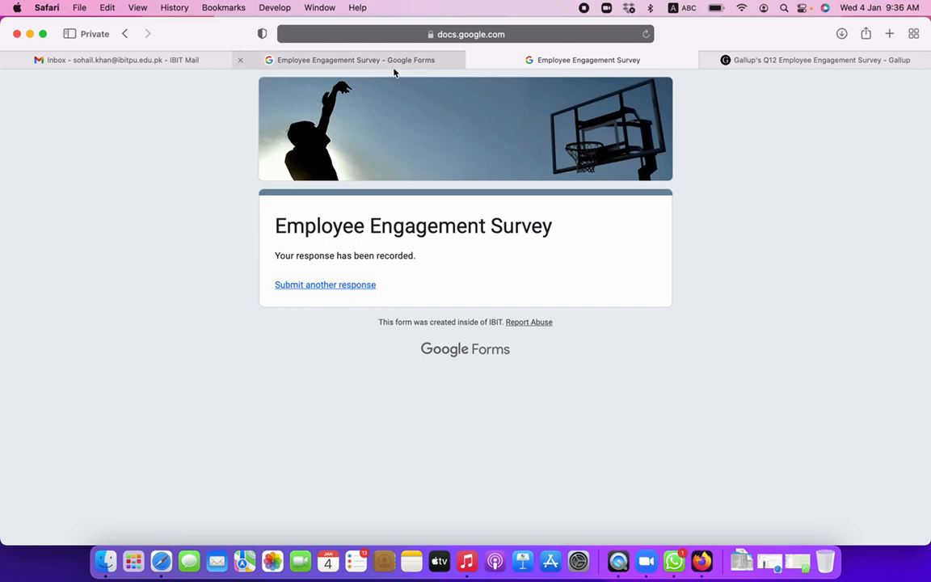
- Return to the form editor, now showing one response, and open the Send form dialog
mouse_move(394, 72)
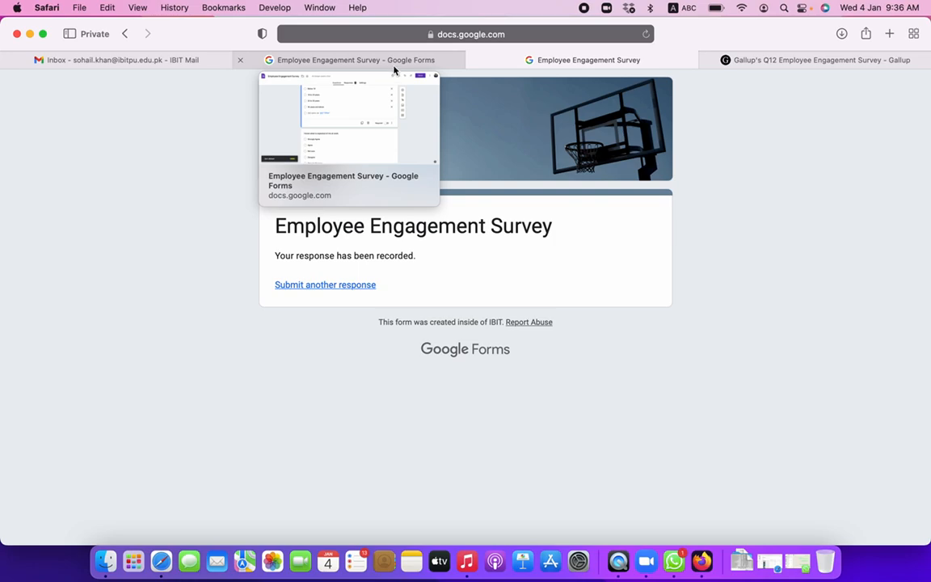
click(394, 70)
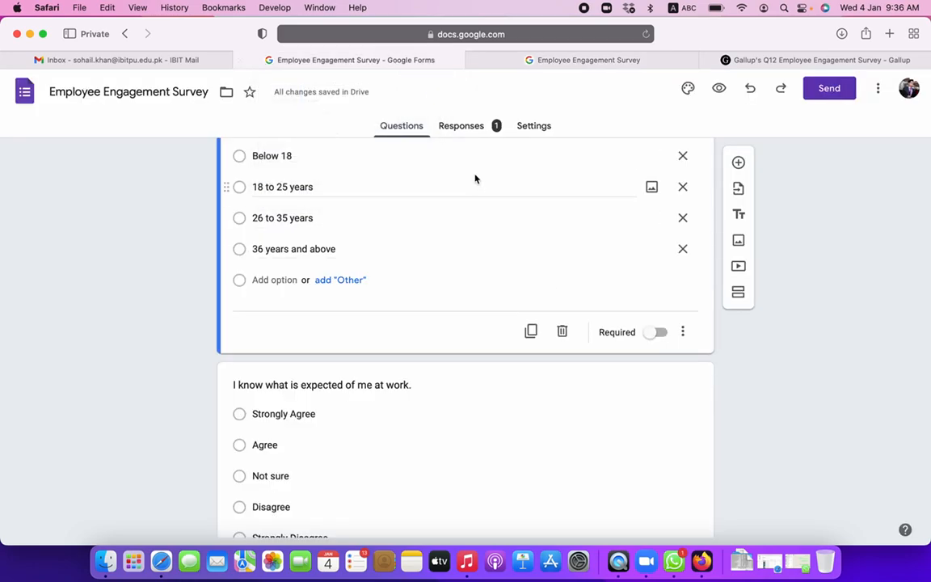
scroll(492, 328, up, 10)
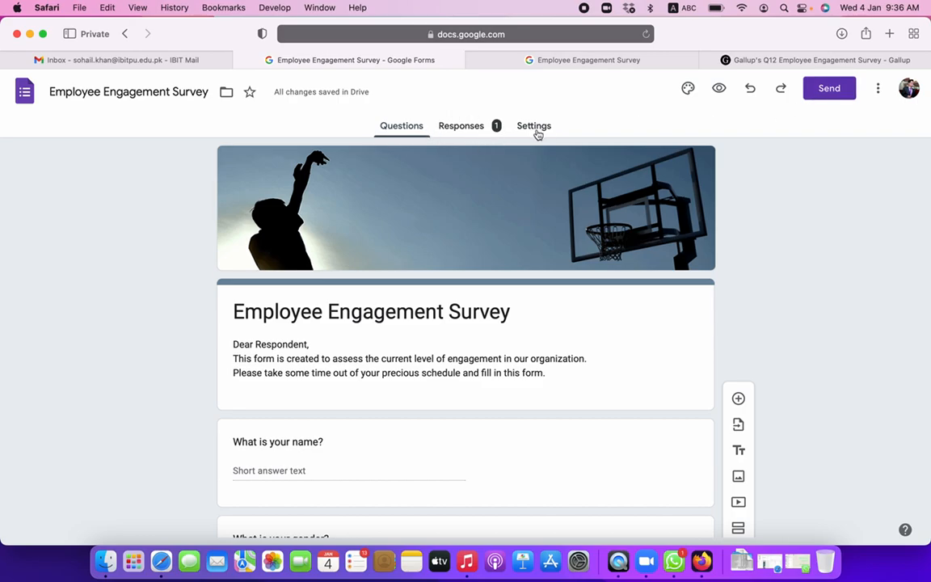
click(832, 90)
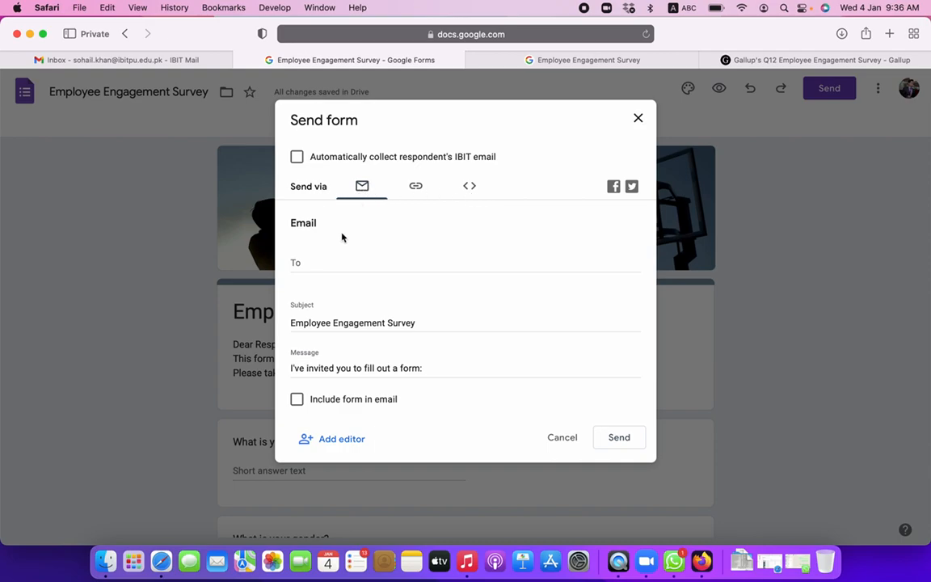
- Look over the email To, Subject and Message fields, then show the form link shortened
click(304, 261)
click(299, 316)
click(321, 353)
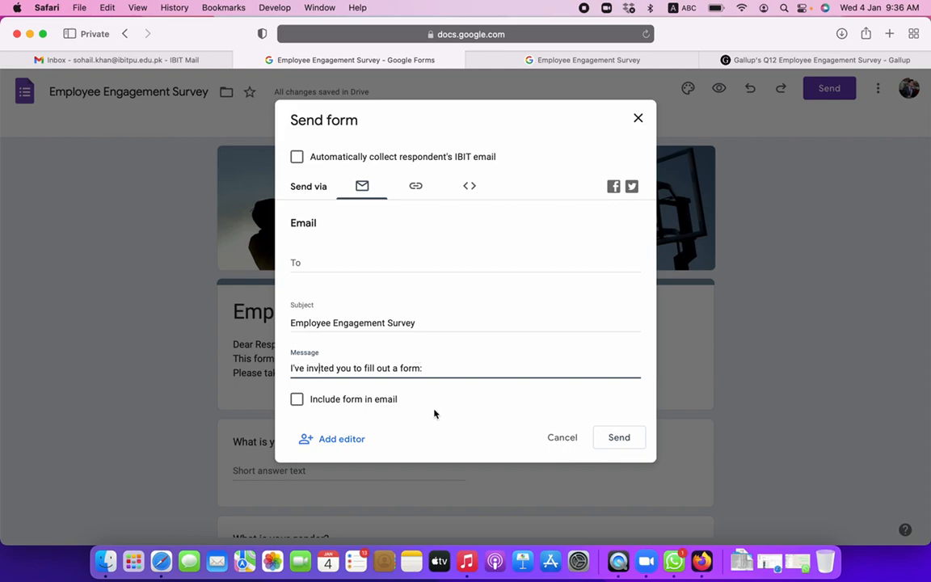
click(412, 187)
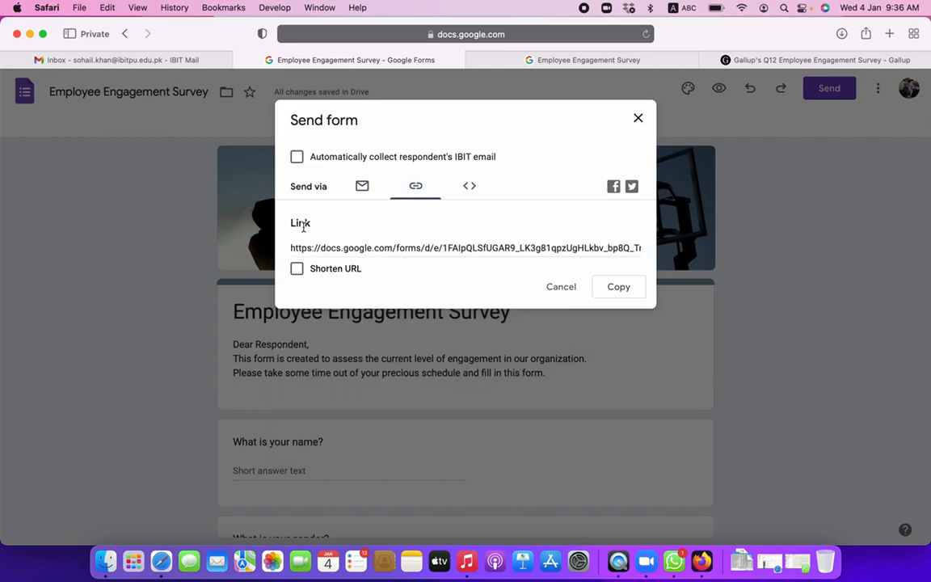
click(325, 247)
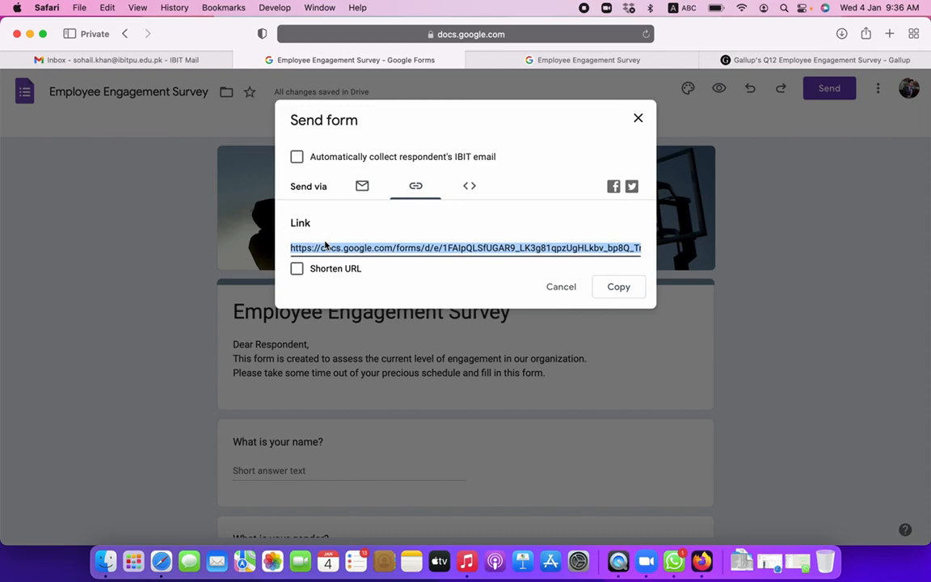
click(299, 270)
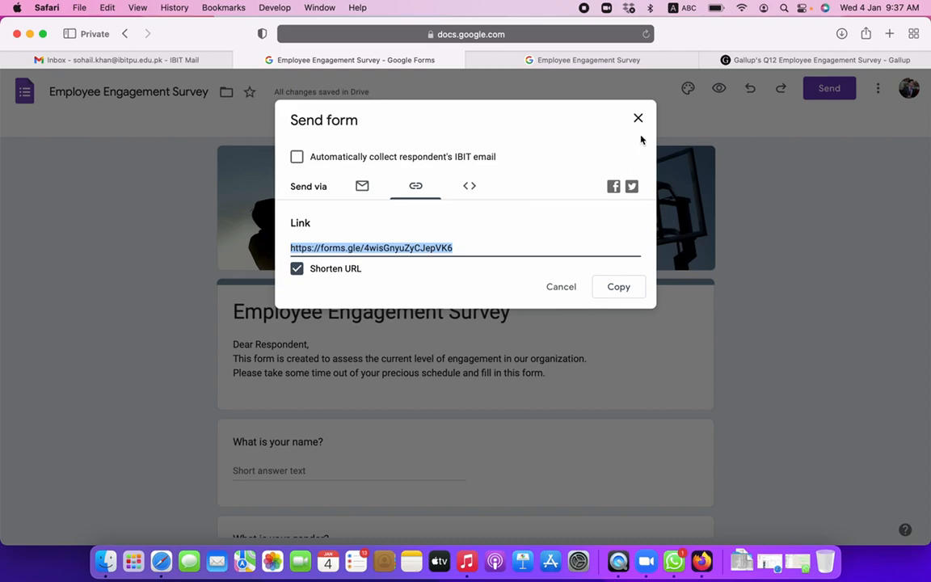
- View the Embed HTML code and close the Send form dialog
click(470, 186)
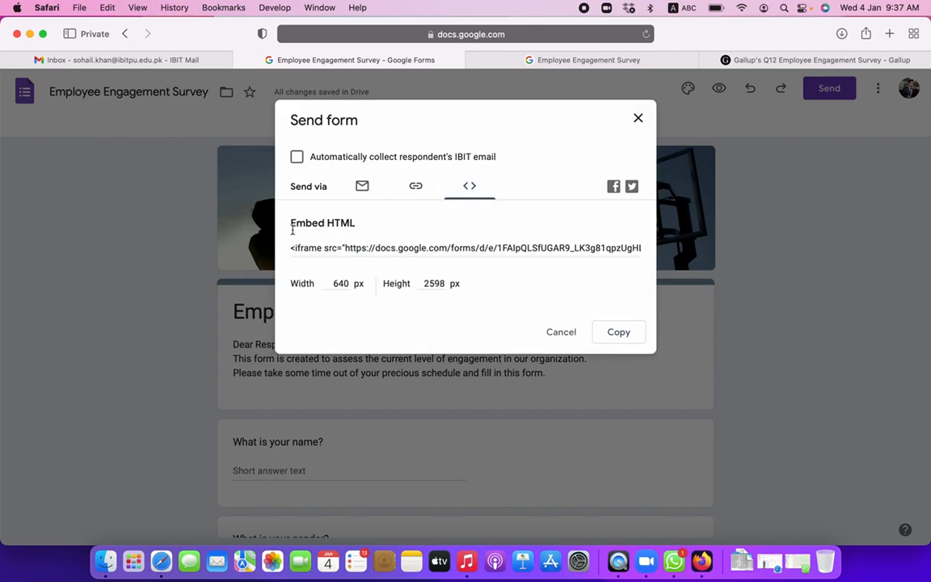
drag(327, 223, 395, 225)
click(635, 119)
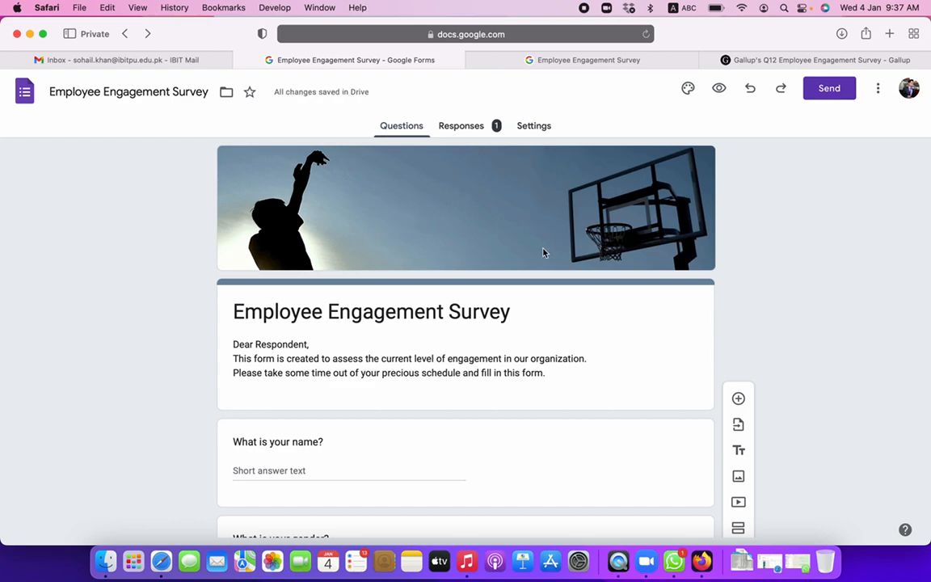
- In the Responses Summary, scroll to the last chart and copy the recognition question's pie chart
click(463, 127)
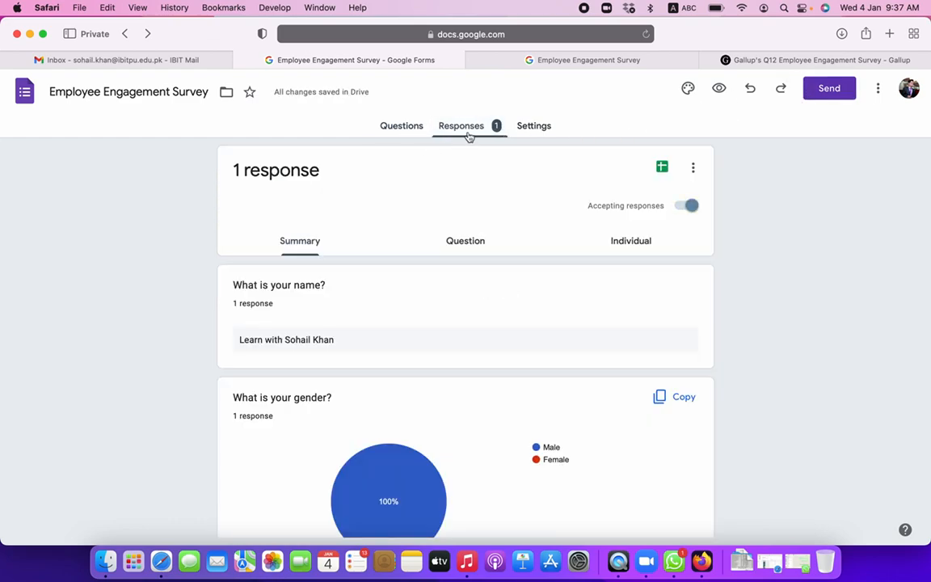
scroll(242, 442, down, 3)
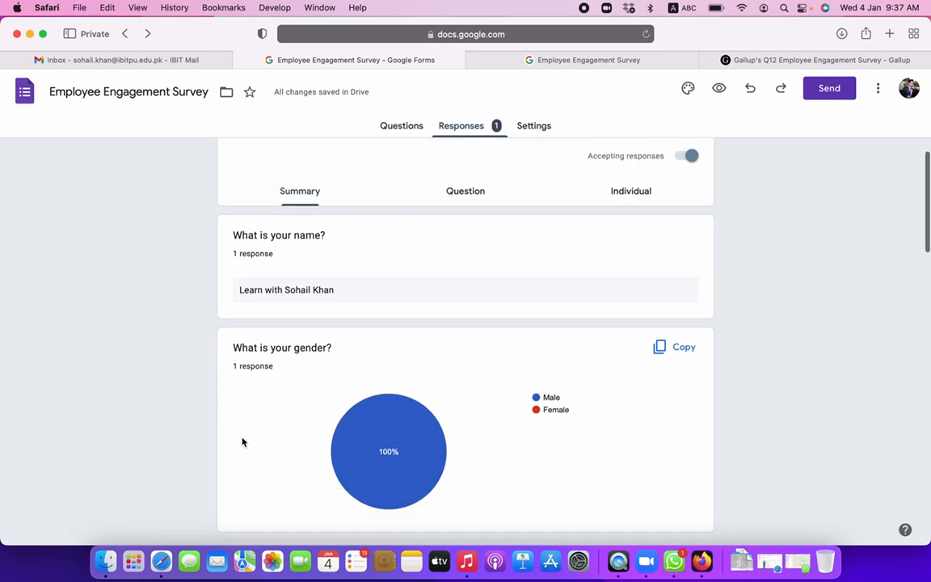
scroll(243, 442, down, 5)
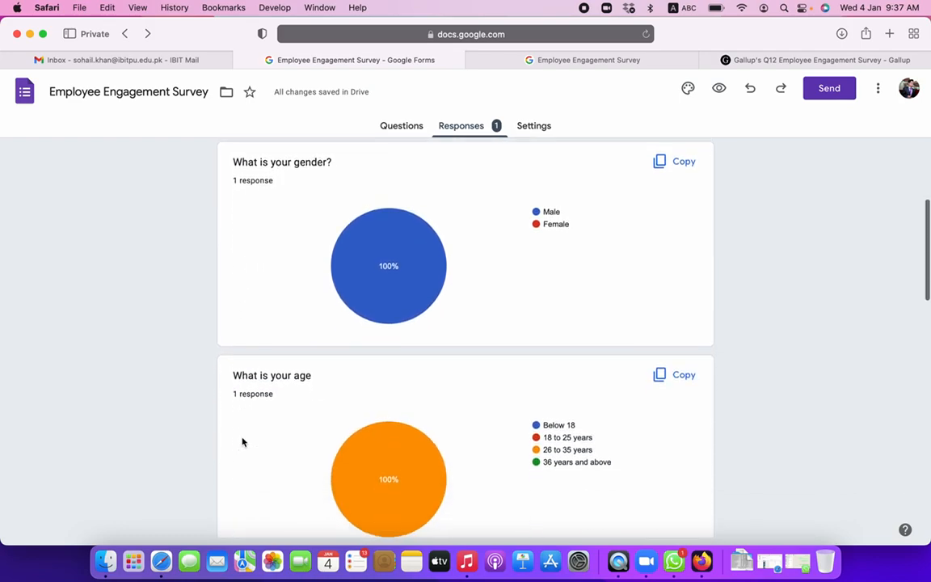
scroll(243, 442, down, 5)
scroll(242, 442, down, 14)
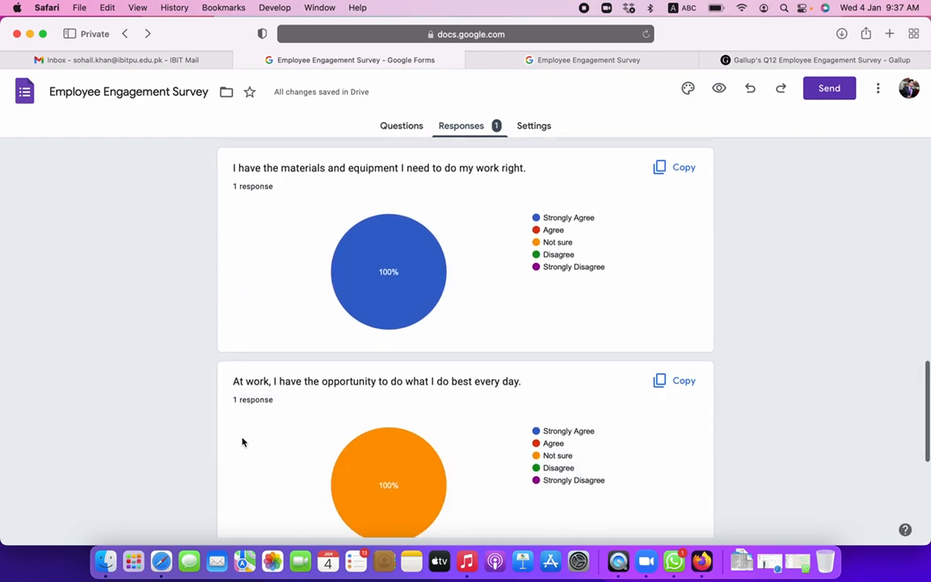
scroll(243, 442, down, 7)
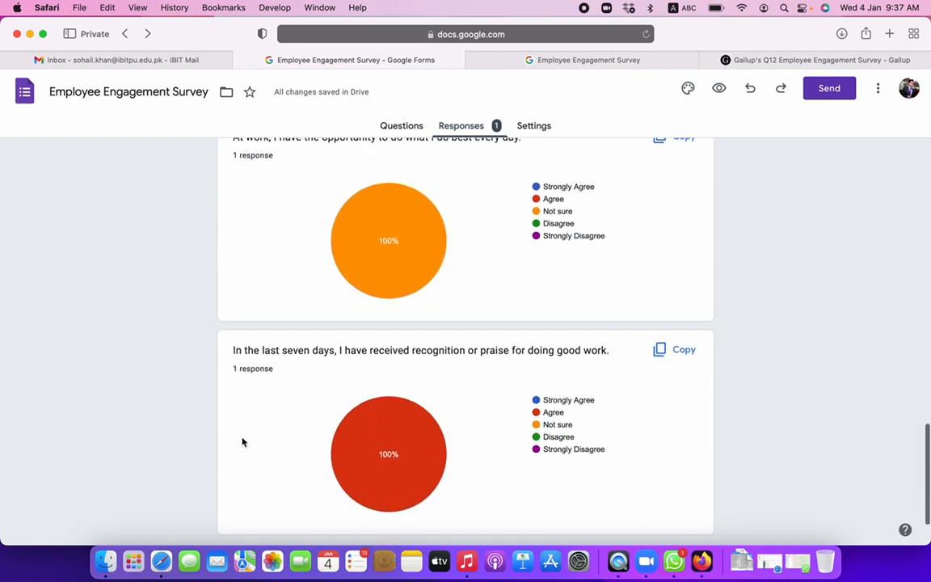
scroll(242, 442, down, 1)
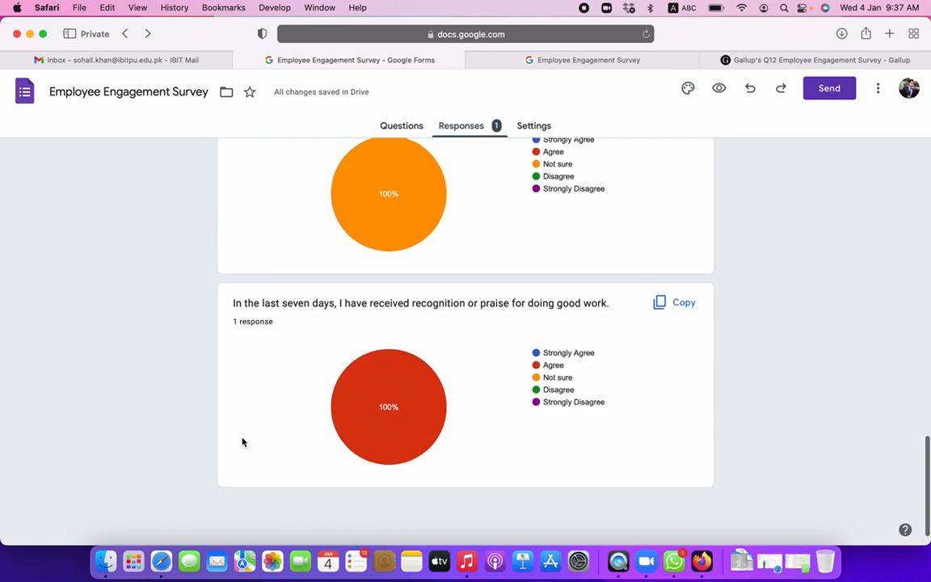
click(679, 304)
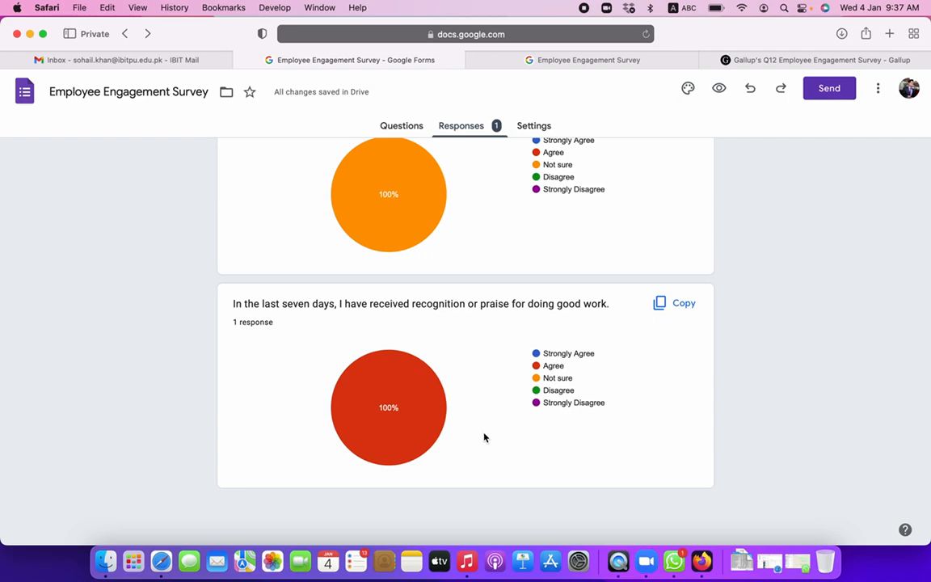
scroll(484, 437, up, 20)
scroll(484, 437, down, 2)
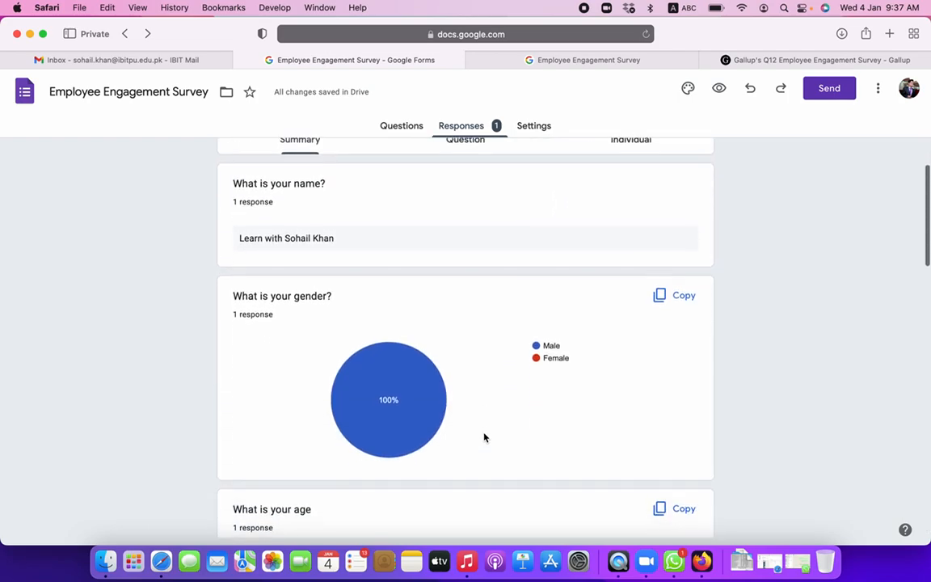
scroll(484, 438, down, 1)
scroll(484, 437, up, 3)
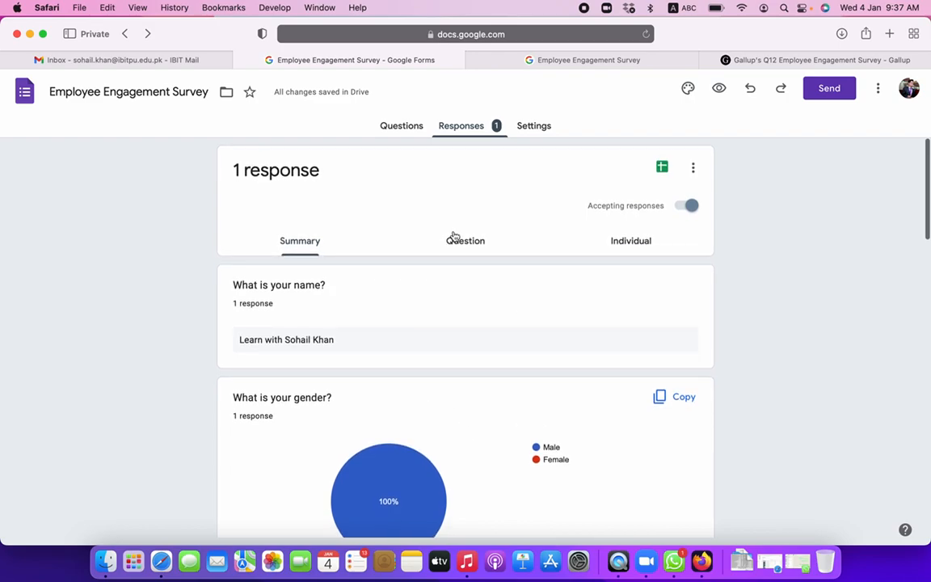
- Switch to the Question view and step forward to question 4 of 7
click(475, 247)
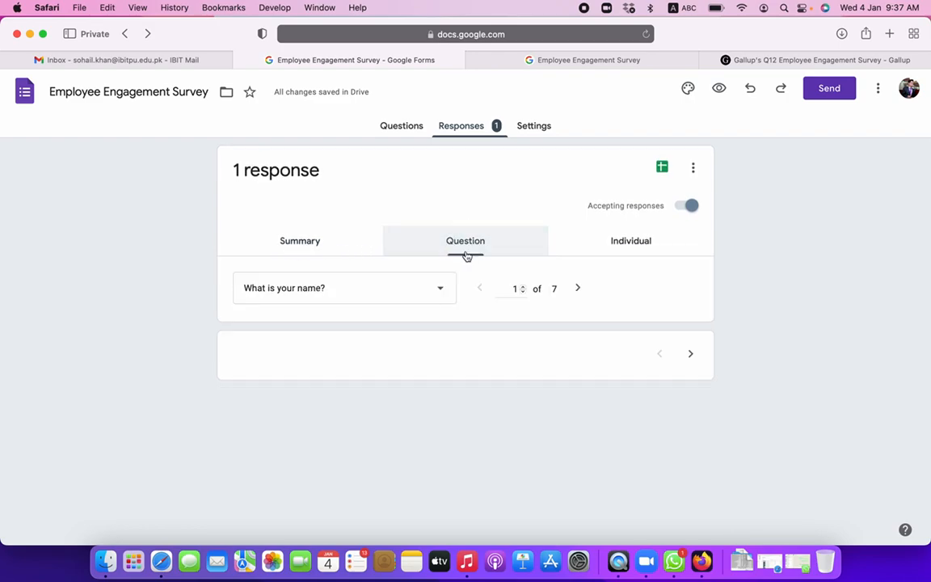
scroll(431, 443, down, 2)
scroll(431, 442, up, 2)
click(578, 289)
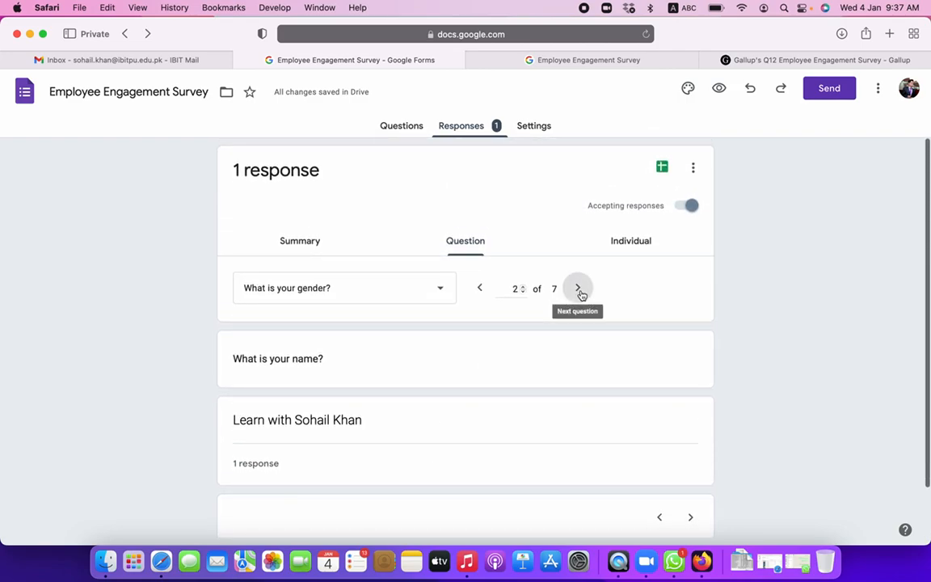
click(578, 289)
click(579, 289)
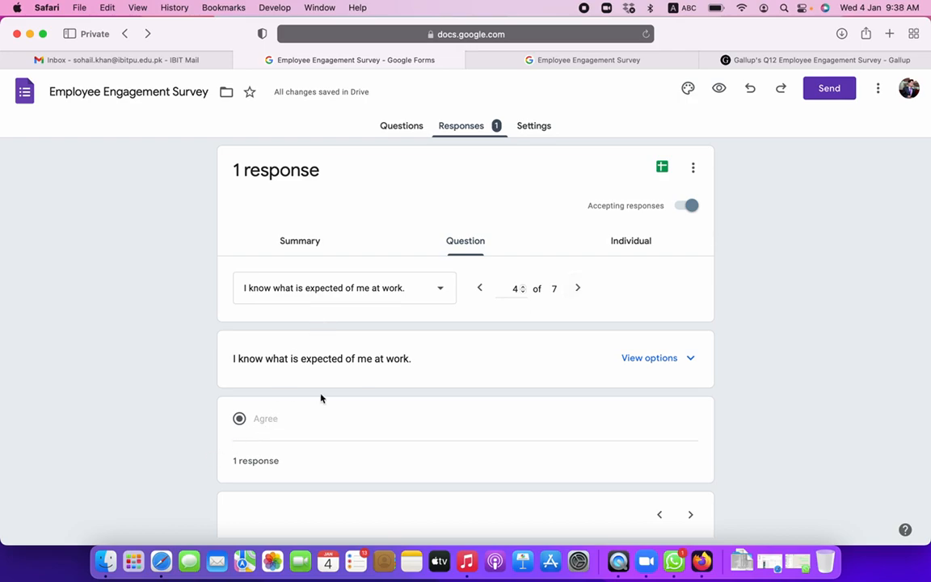
- Switch to the Individual view and scroll through response 1 of 1
click(618, 245)
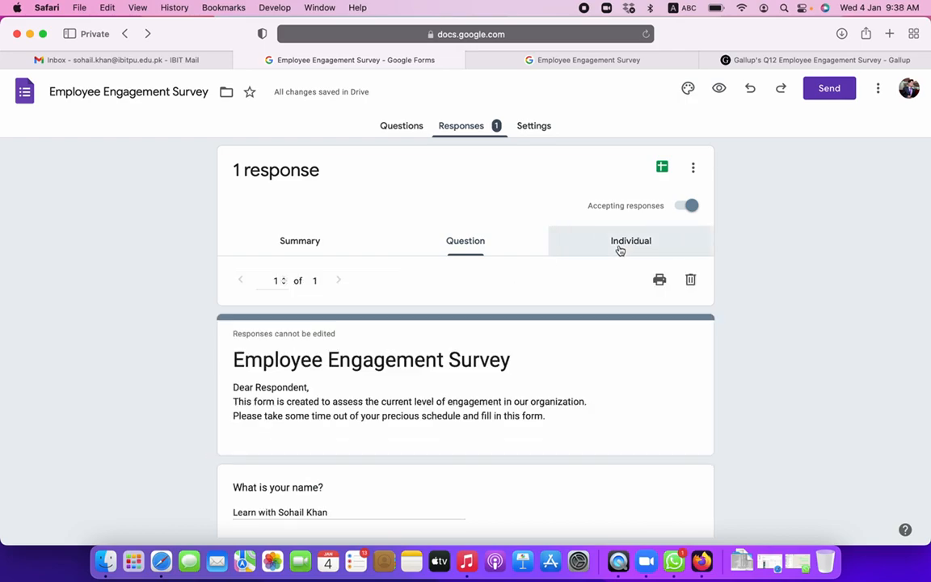
double_click(276, 281)
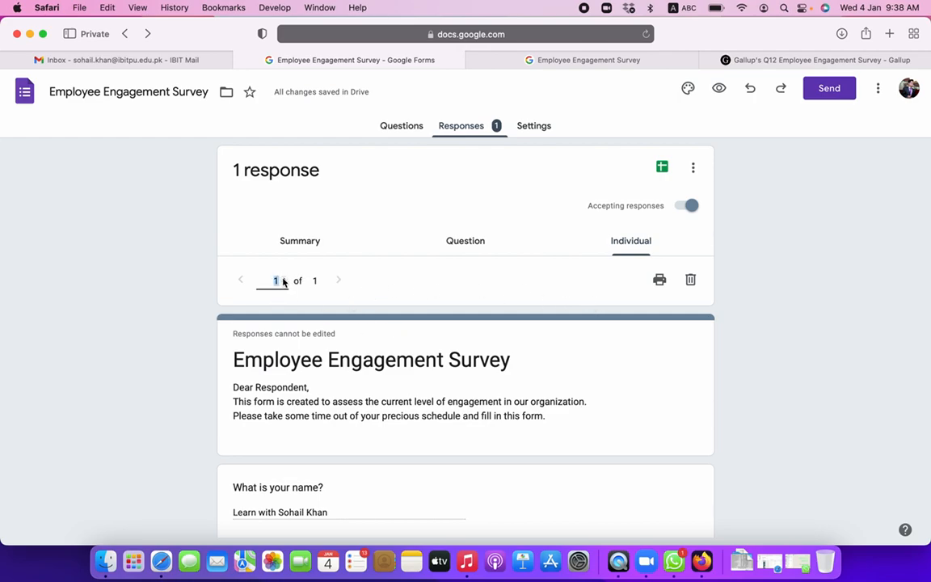
scroll(308, 443, down, 20)
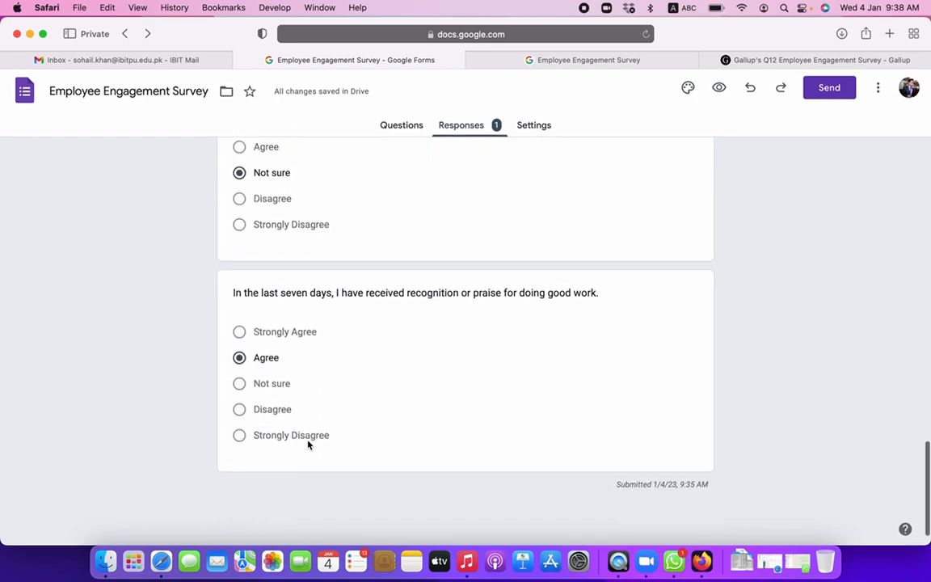
scroll(308, 443, up, 20)
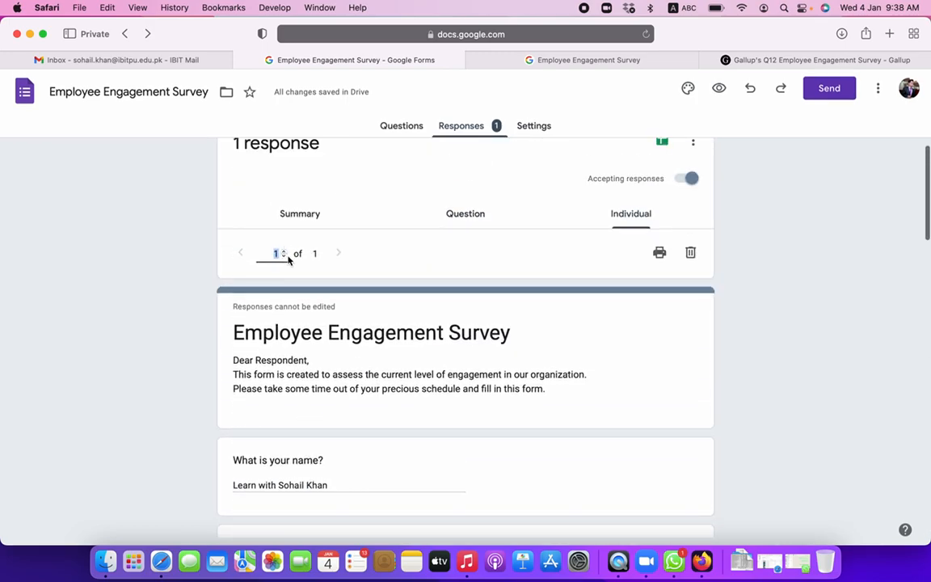
scroll(422, 329, up, 2)
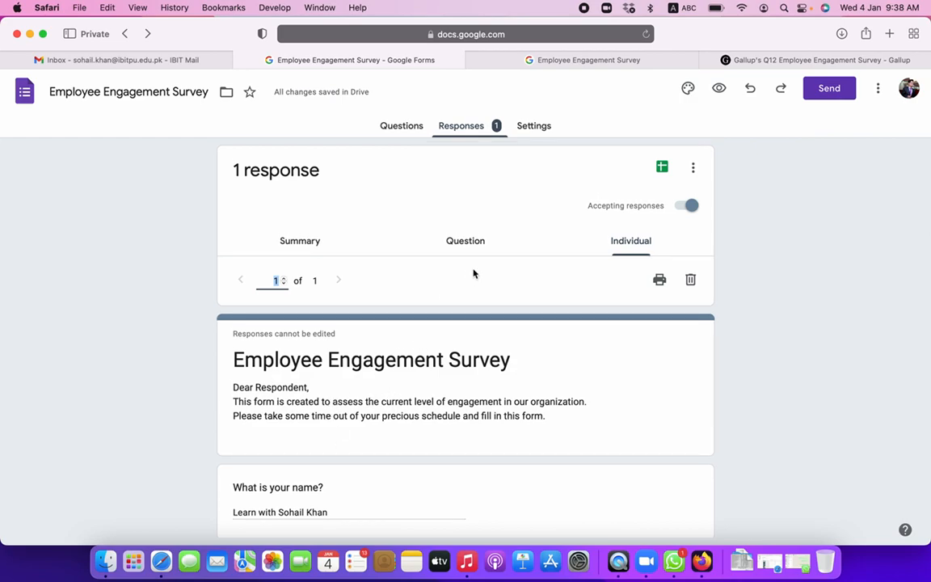
click(534, 131)
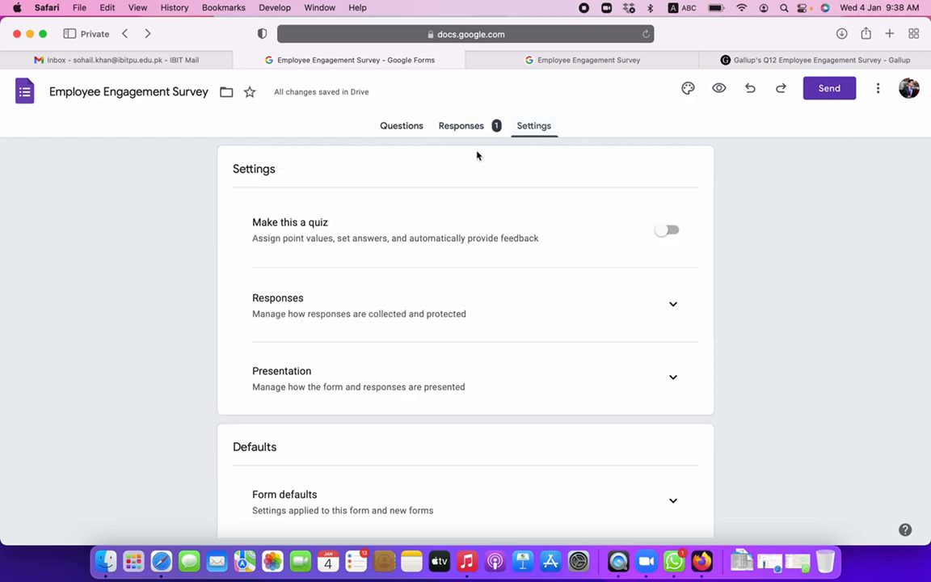
scroll(488, 278, down, 2)
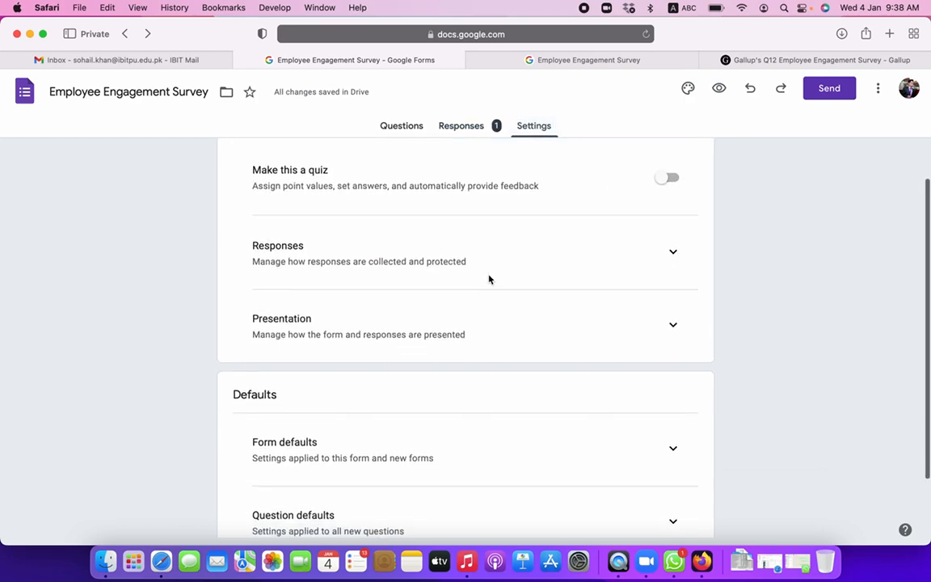
scroll(463, 271, down, 2)
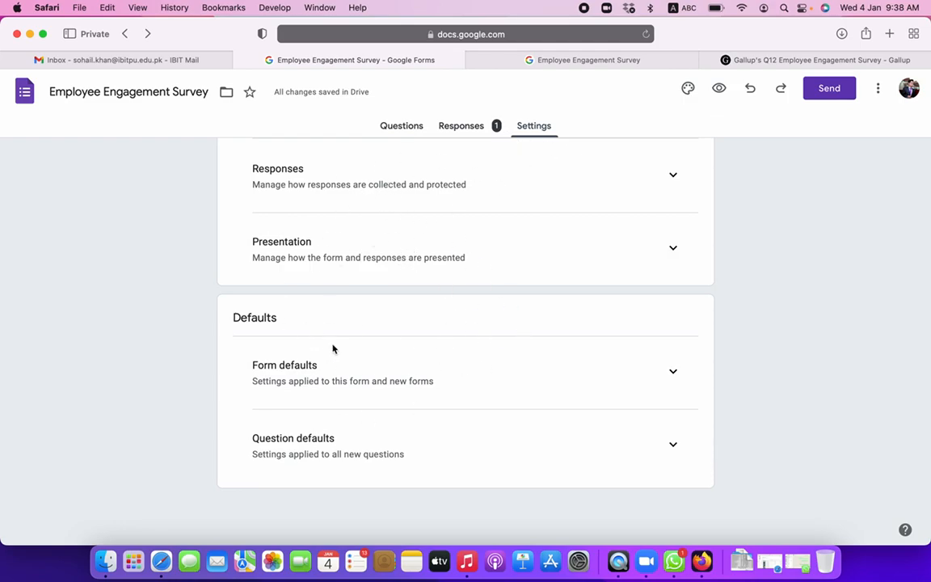
click(461, 129)
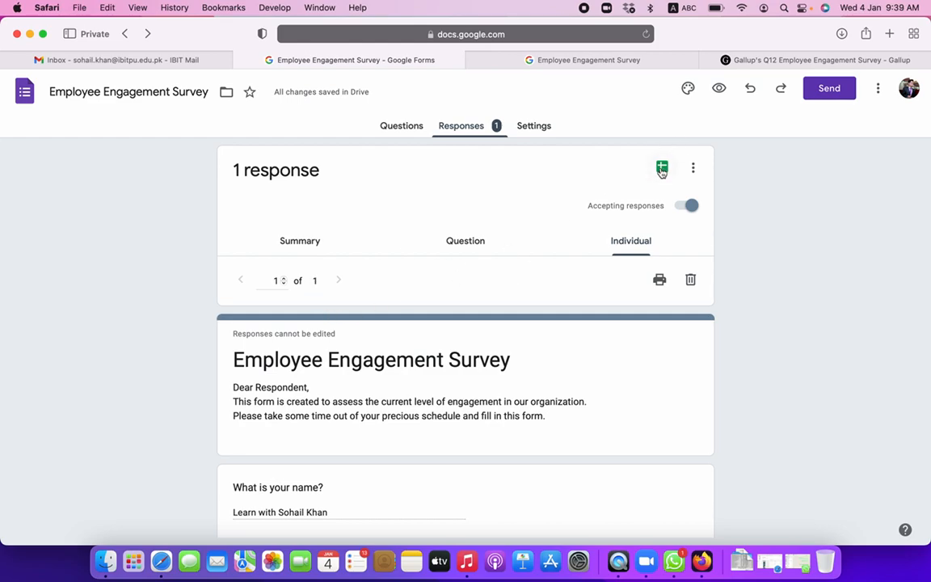
- Link the responses to a new spreadsheet, Employee Engagement Survey (Responses), and open it
click(662, 168)
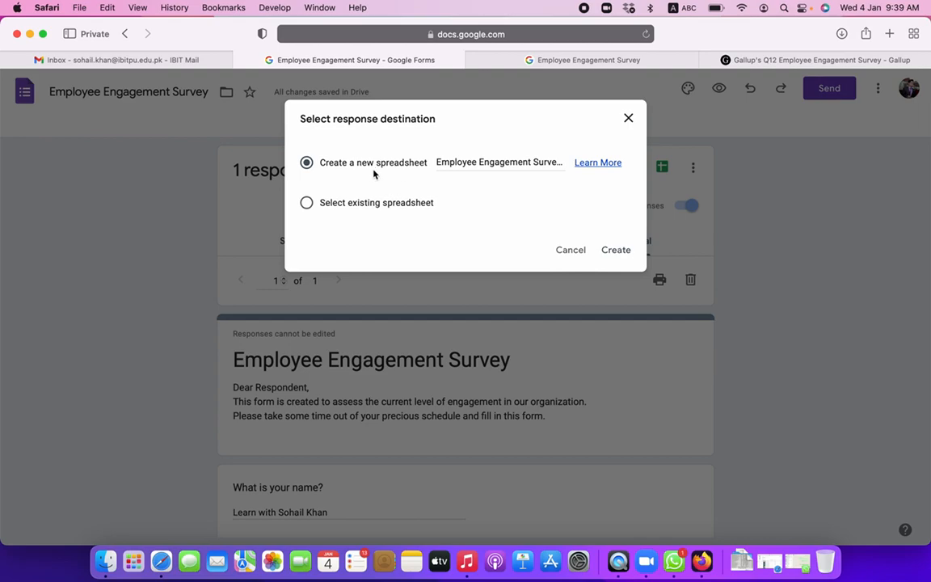
click(619, 252)
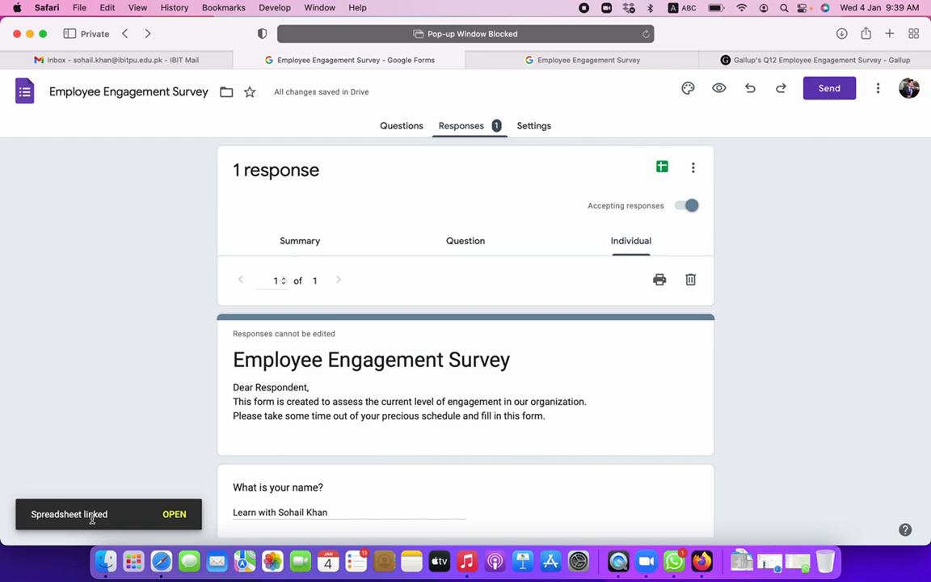
click(661, 172)
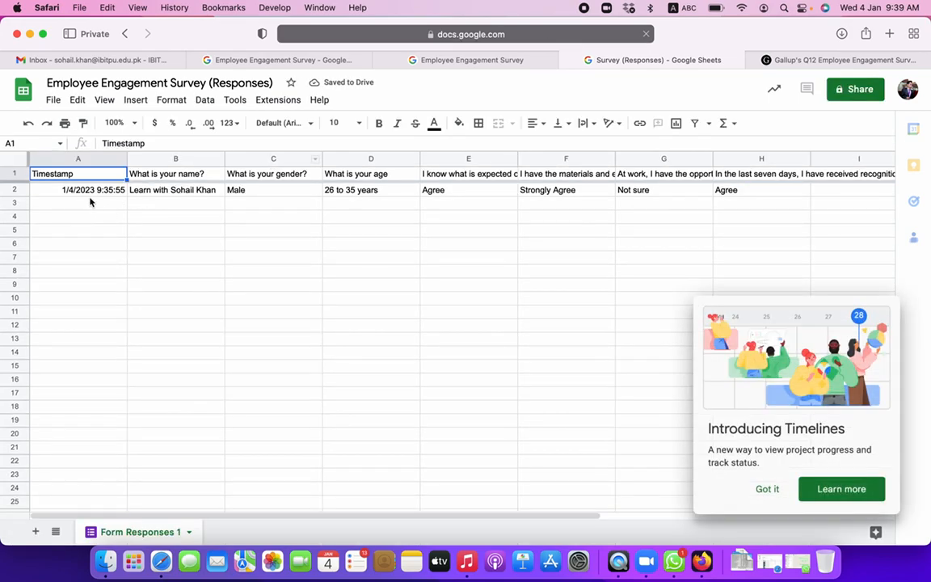
- Dismiss the timelines popup and inspect row 2's timestamp, name, gender and age answers
click(121, 203)
click(117, 191)
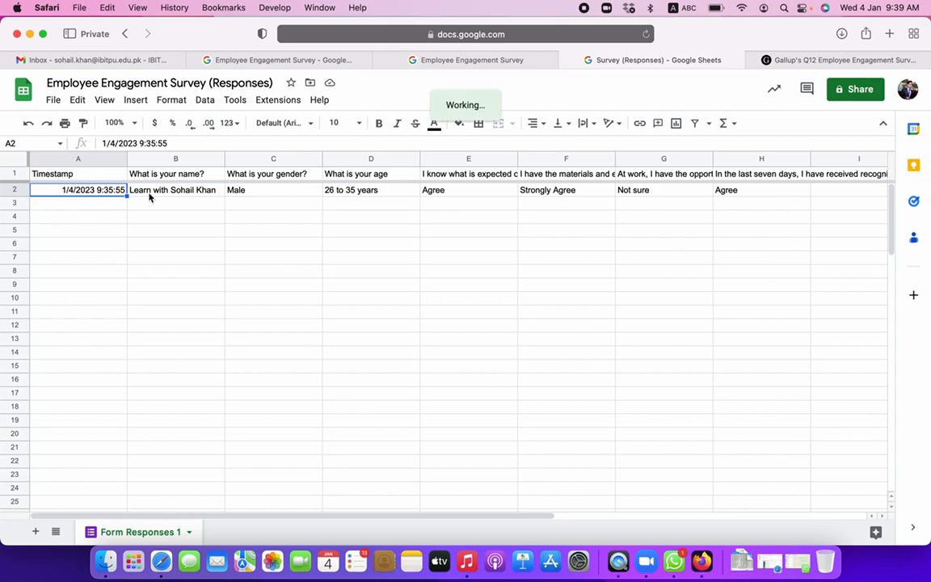
click(158, 191)
click(247, 190)
click(365, 192)
- Scan across the response row, then close the survey's response-recorded page
scroll(502, 251, right, 6)
scroll(503, 254, left, 6)
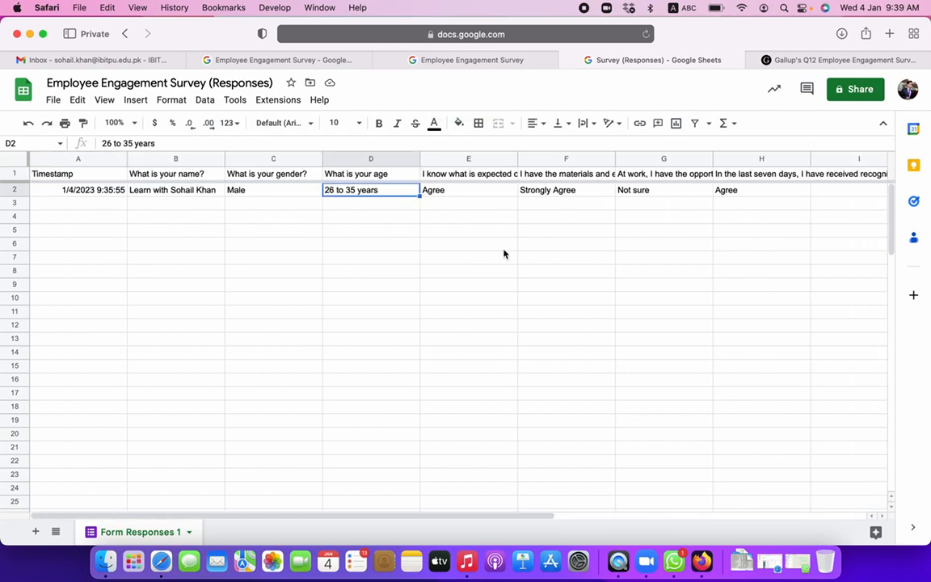
click(489, 60)
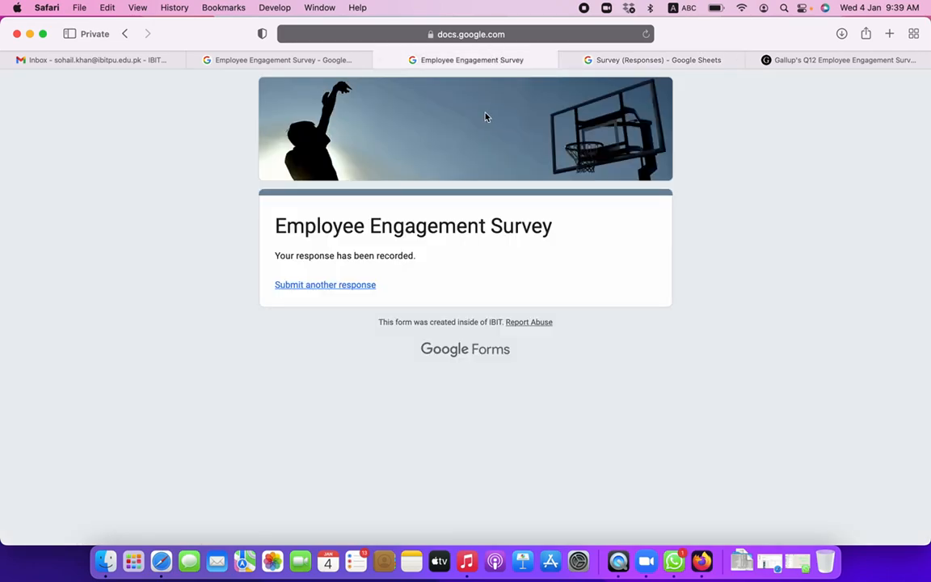
click(380, 59)
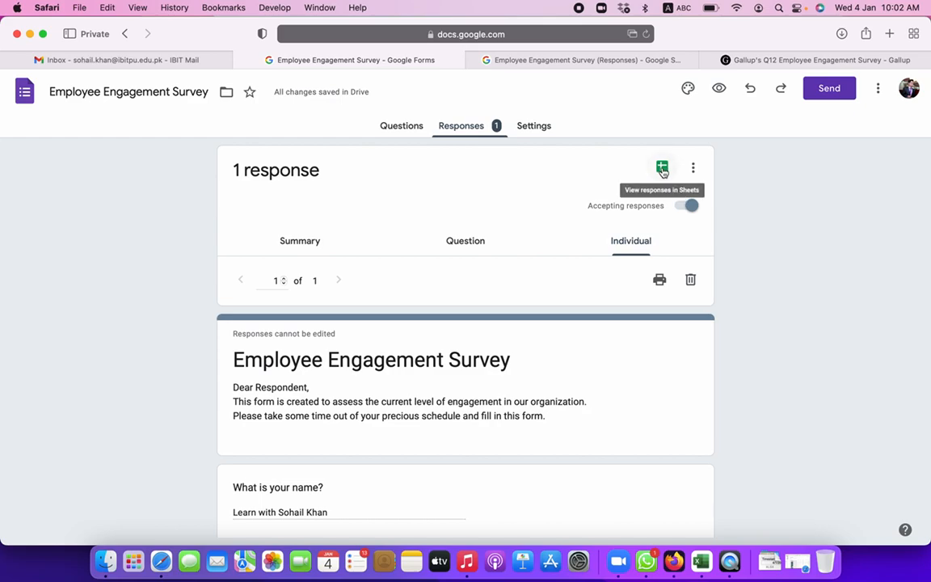
- Back in the responses spreadsheet, check the row 2 answers and select the empty range A3:H16
click(548, 63)
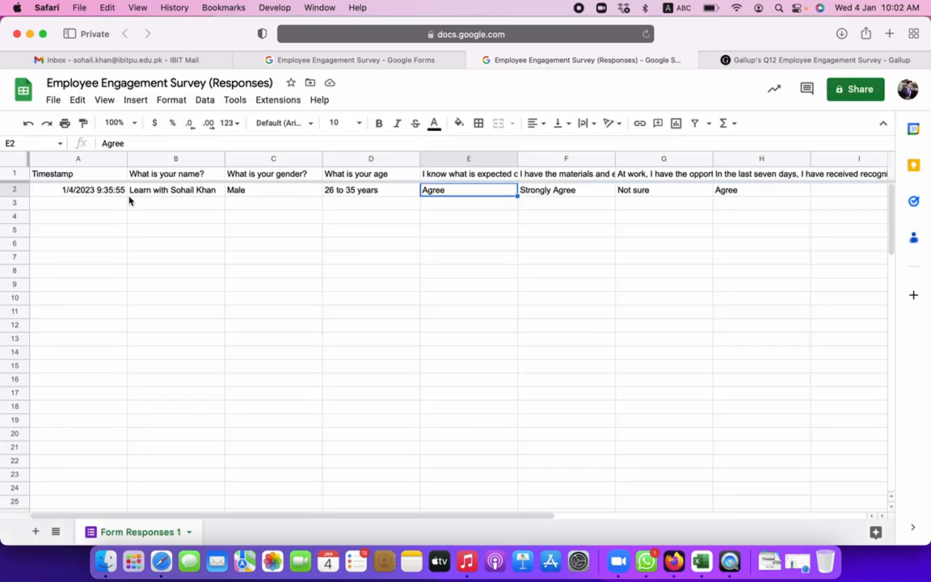
click(117, 189)
click(245, 220)
click(368, 232)
click(470, 193)
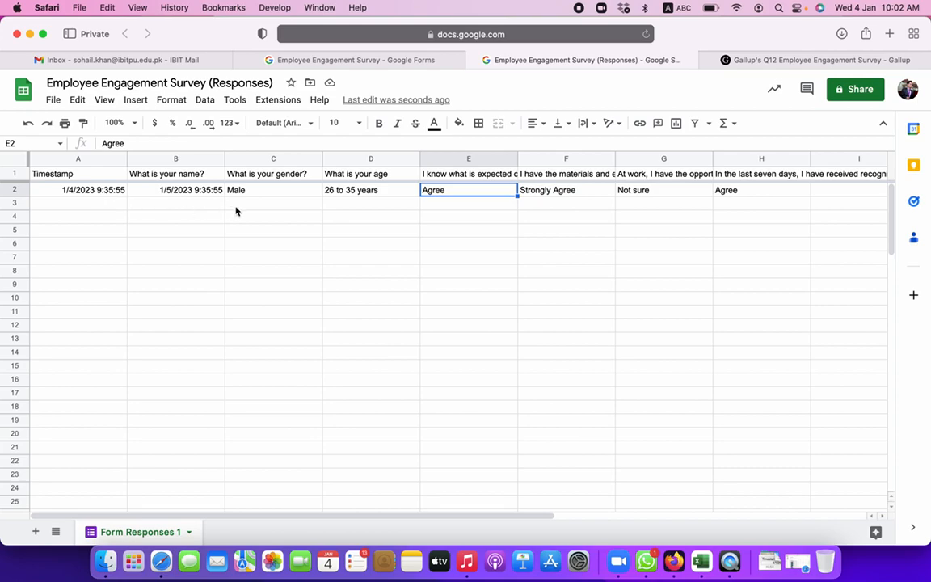
click(289, 194)
click(85, 189)
drag(104, 202, 750, 388)
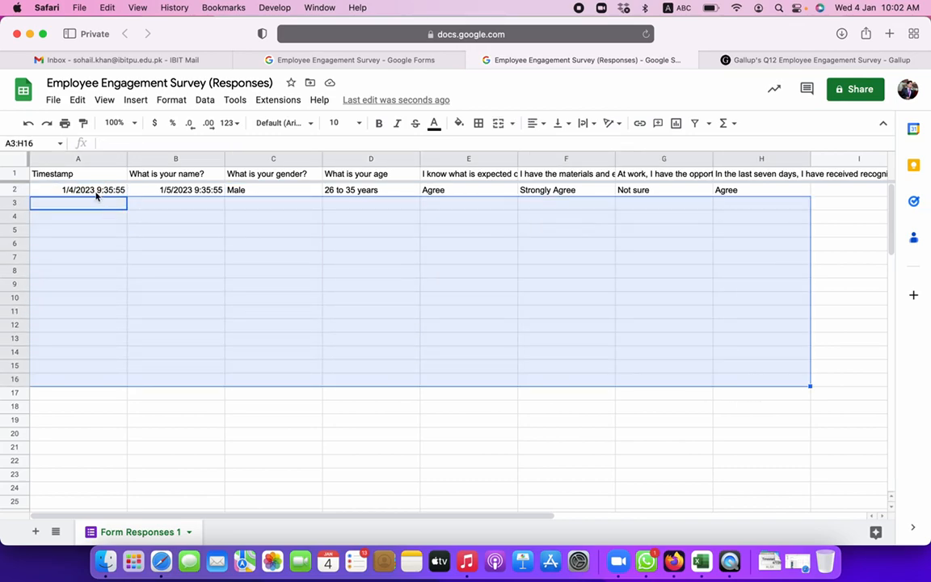
- Download the sheet as Microsoft Excel (.xlsx) and confirm it in Safari's recent downloads
click(54, 104)
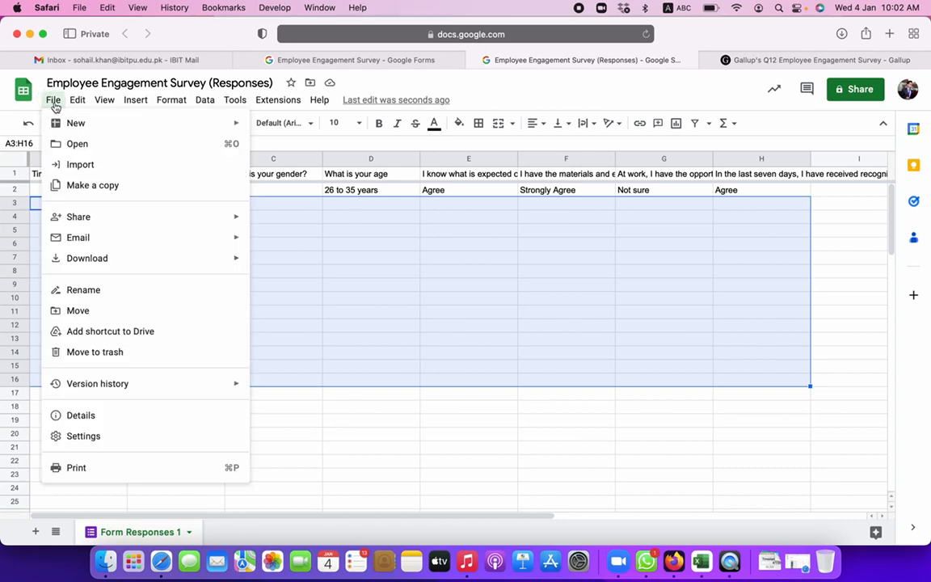
mouse_move(125, 259)
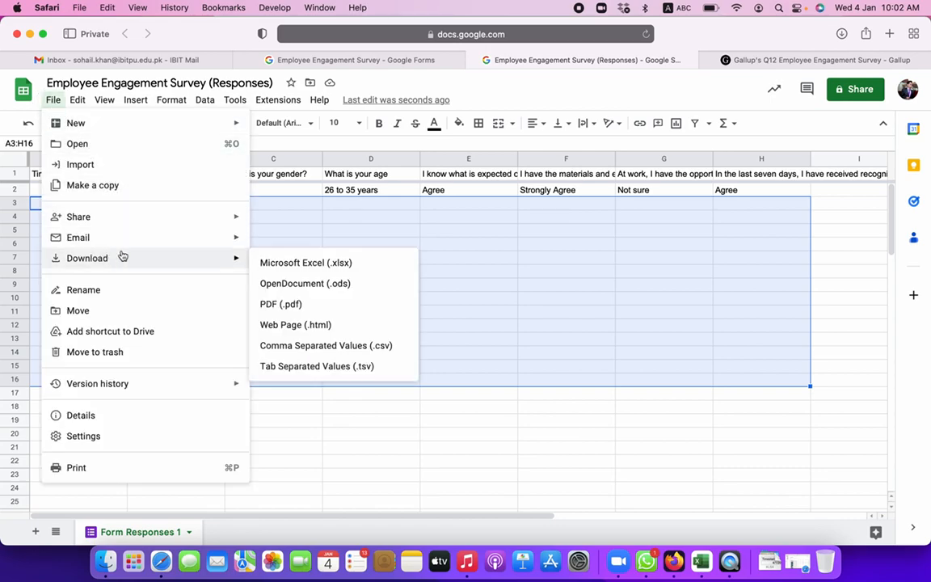
click(314, 265)
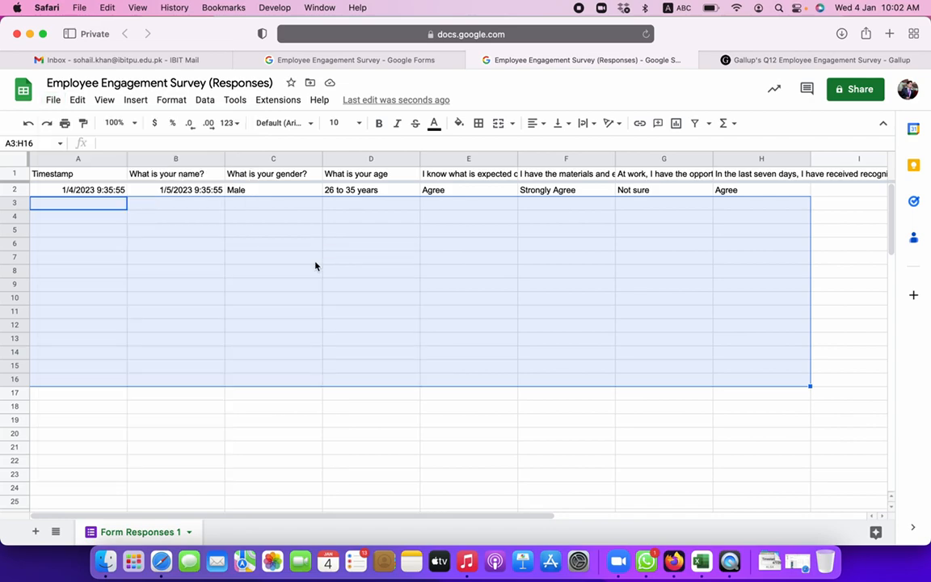
click(542, 273)
click(840, 33)
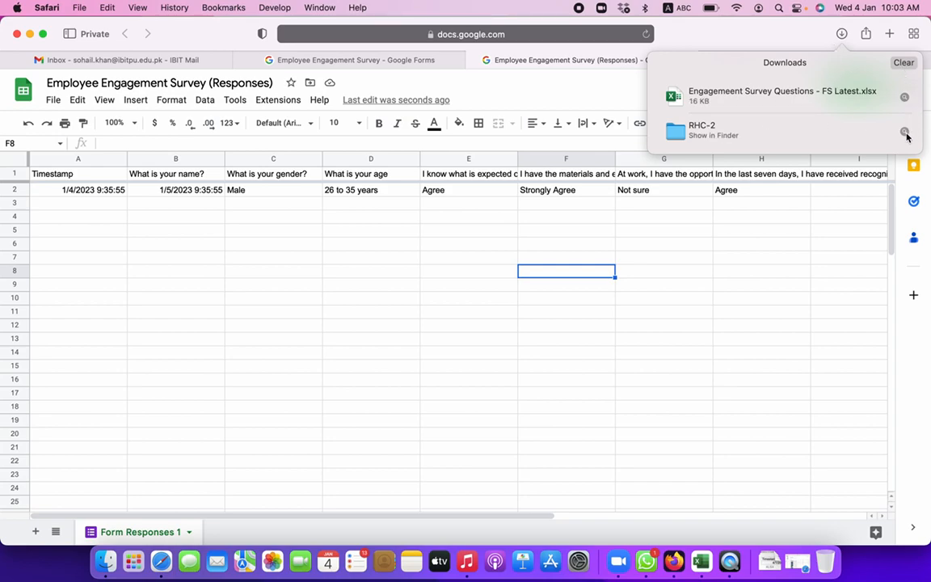
click(832, 393)
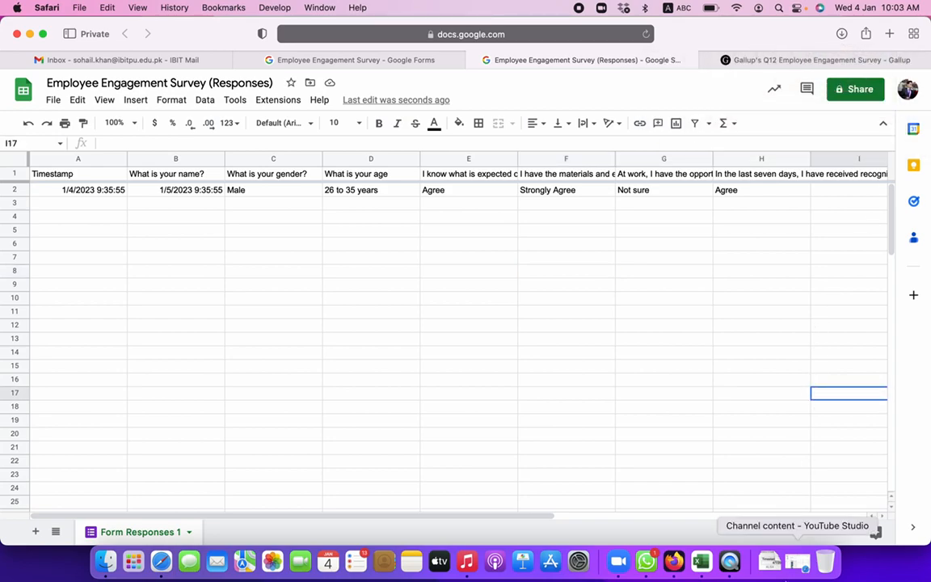
- Open Employee Engagement Survey (Responses)-2.xlsx from the Downloads folder in Finder
click(768, 561)
click(815, 143)
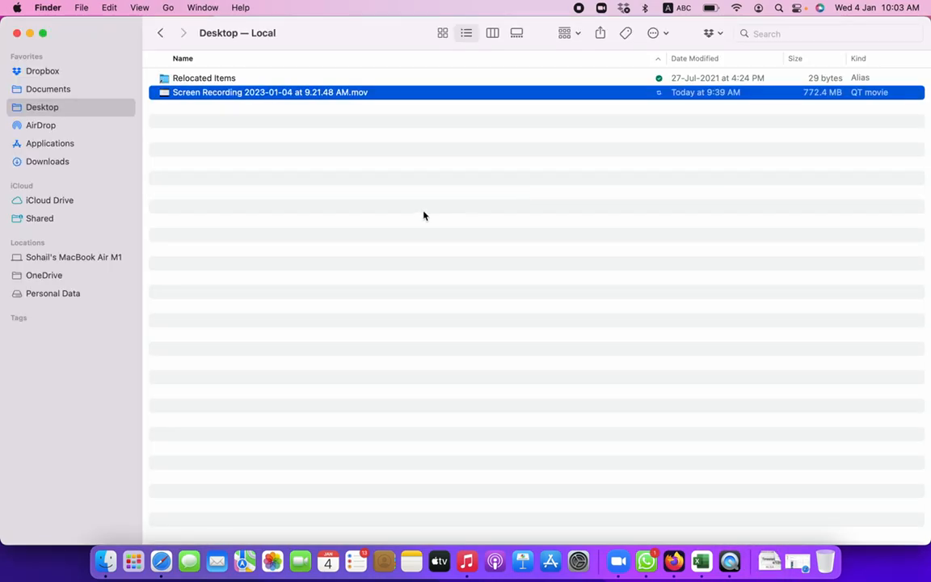
click(240, 79)
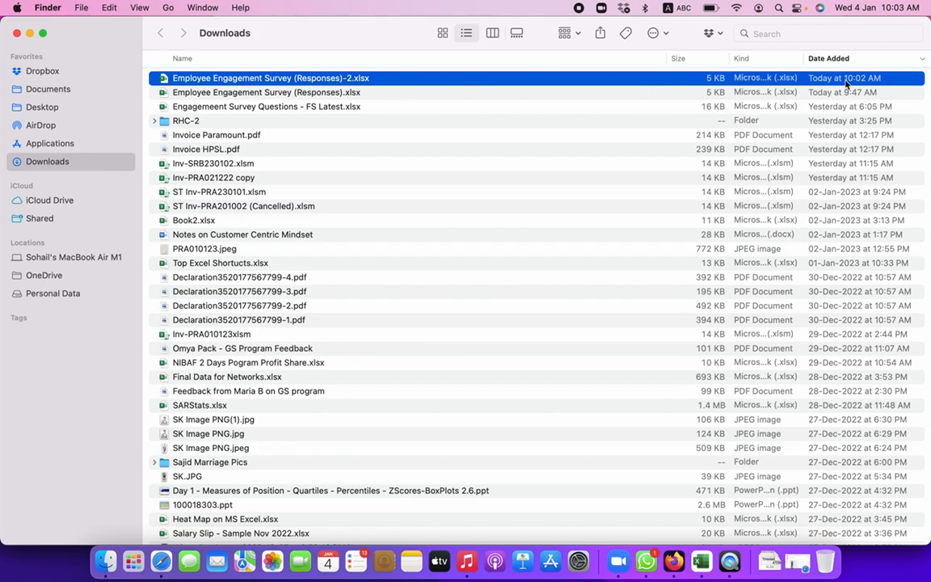
double_click(282, 78)
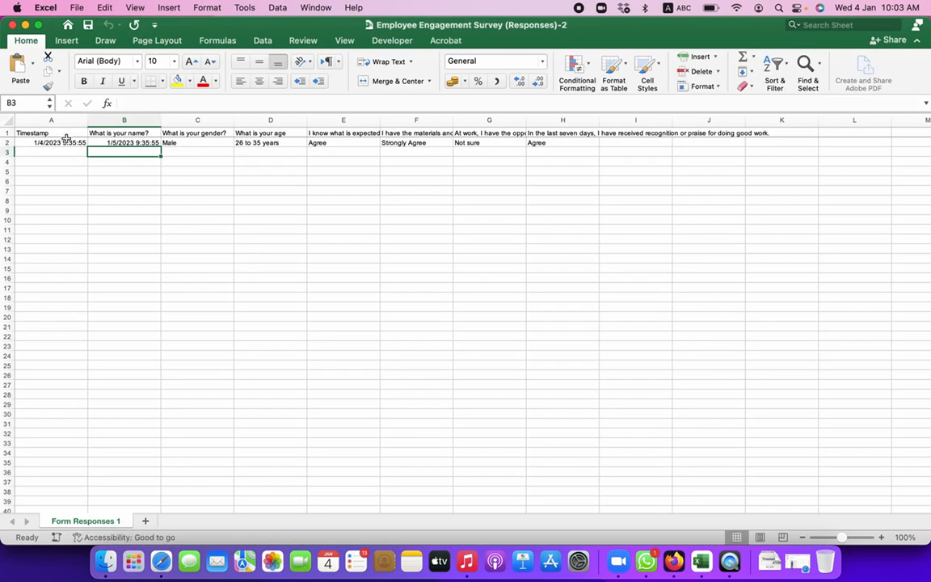
- Inspect the response rows A2:H2 and A2:G18 in Excel, checking the age in D2
drag(57, 143, 591, 144)
drag(37, 143, 455, 297)
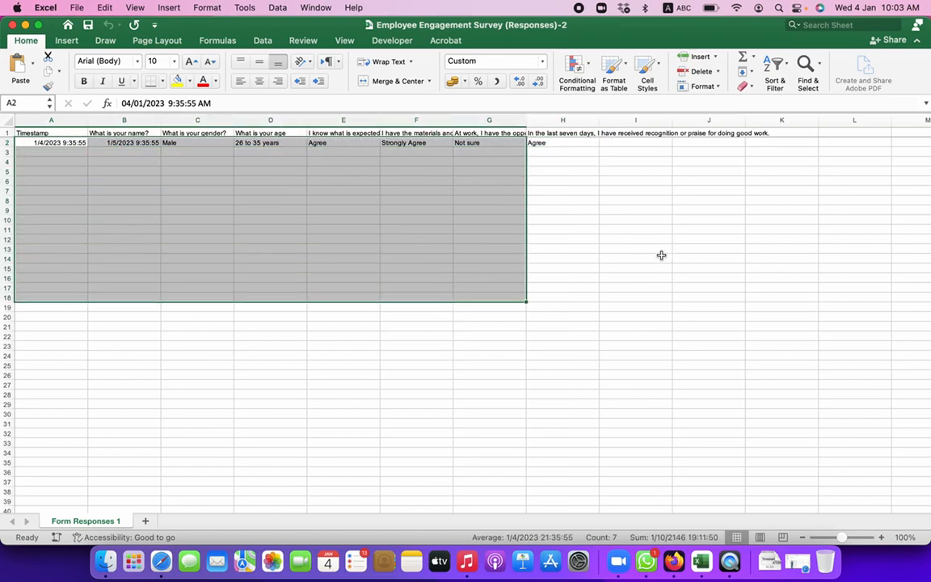
click(388, 237)
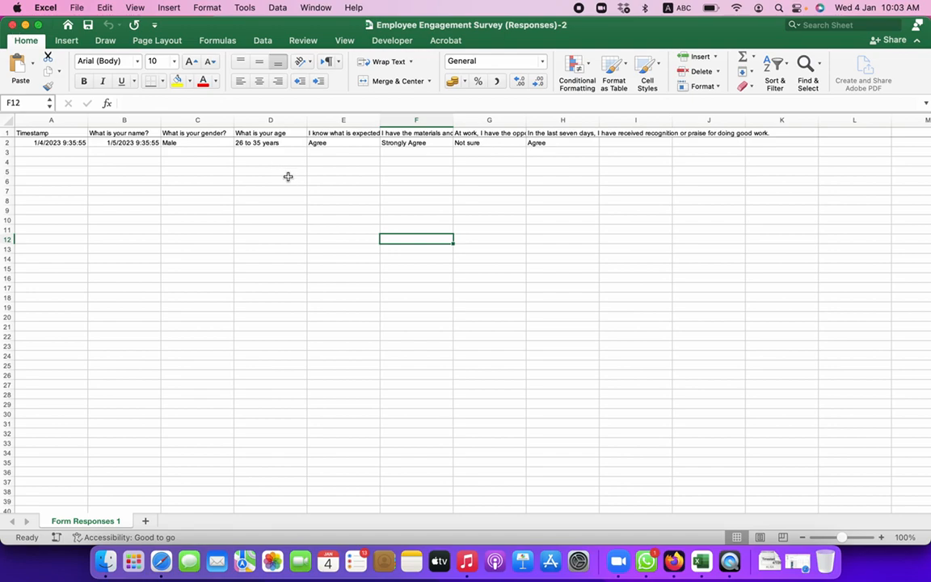
click(285, 143)
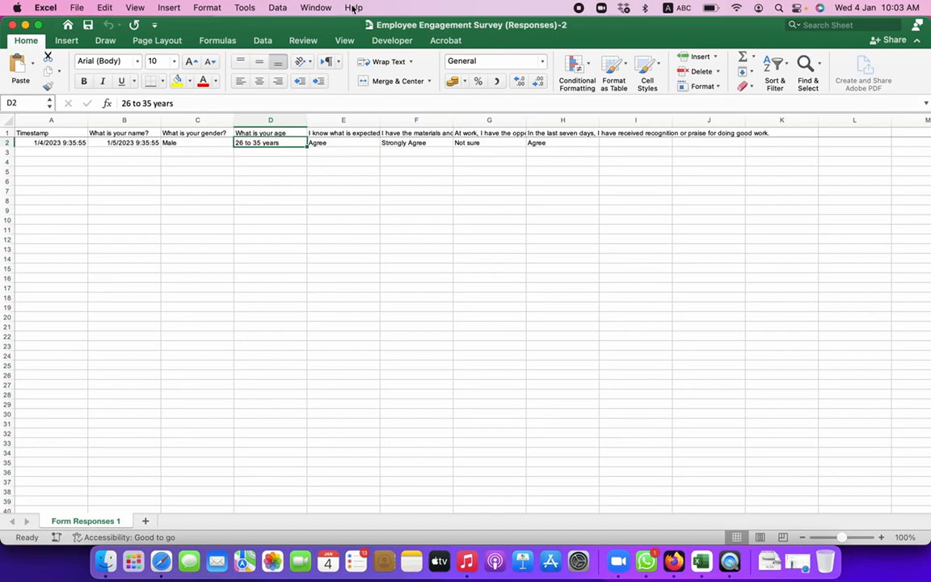
- Close the workbook and return to the Safari Google Sheets window via Mission Control
click(13, 25)
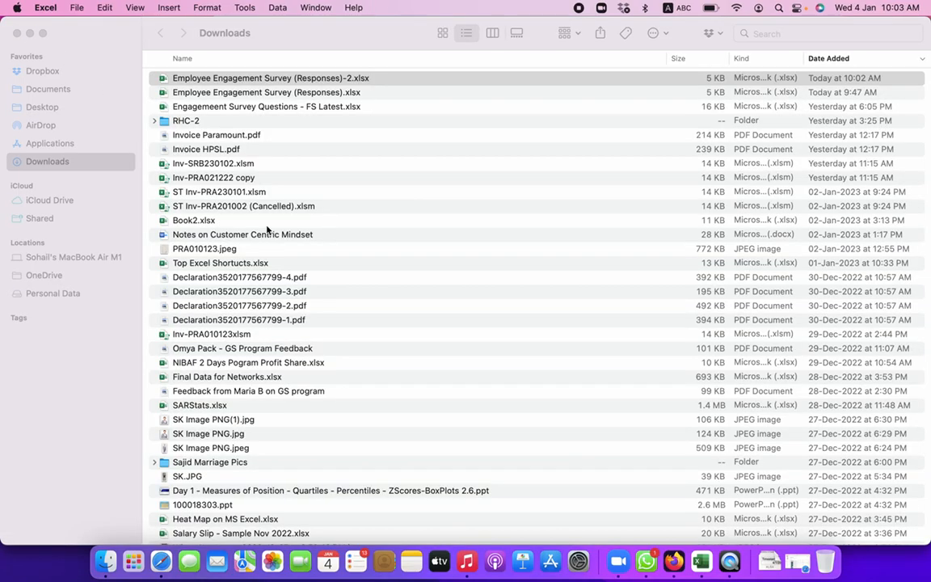
key(ctrl+Up)
click(291, 208)
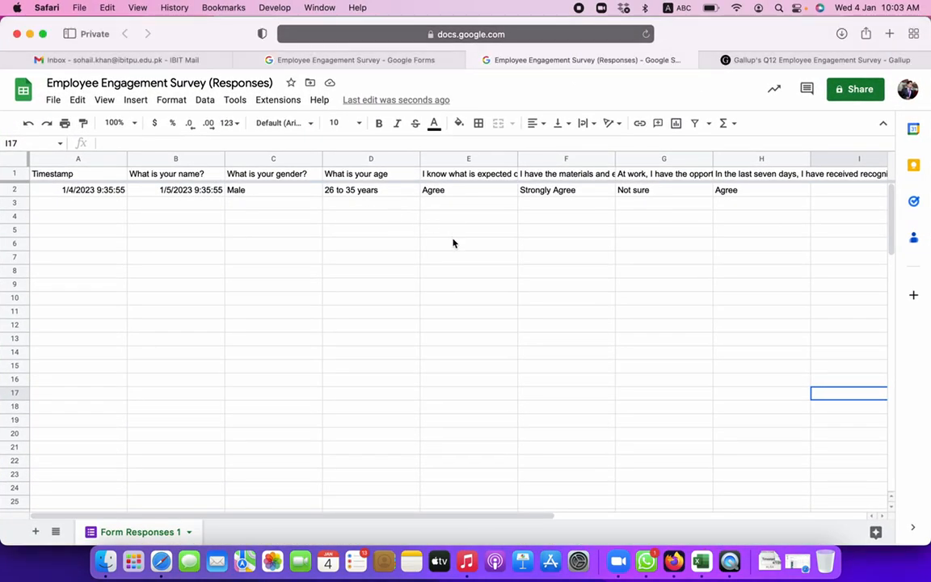
- Switch to the survey's Questions editor, then go to the Google Forms home page
click(403, 62)
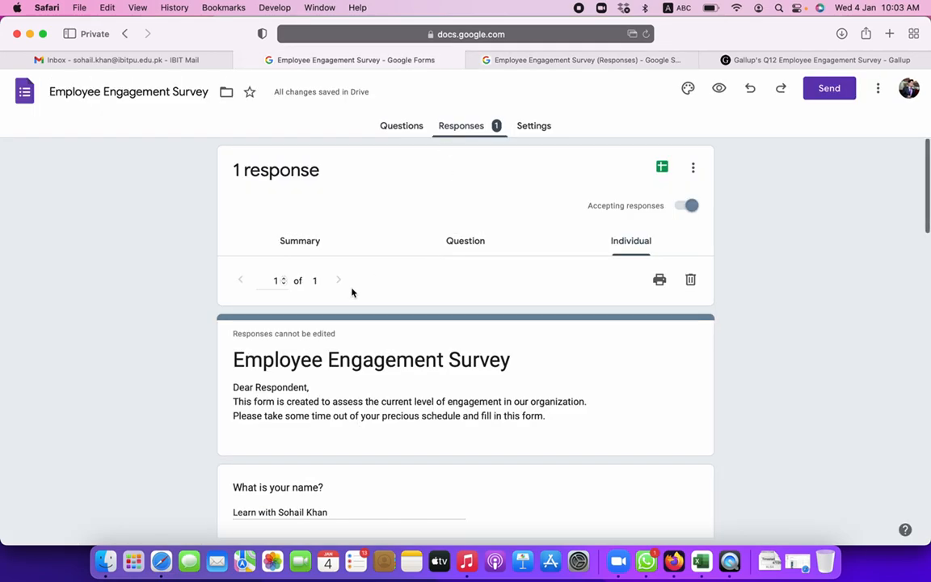
click(400, 129)
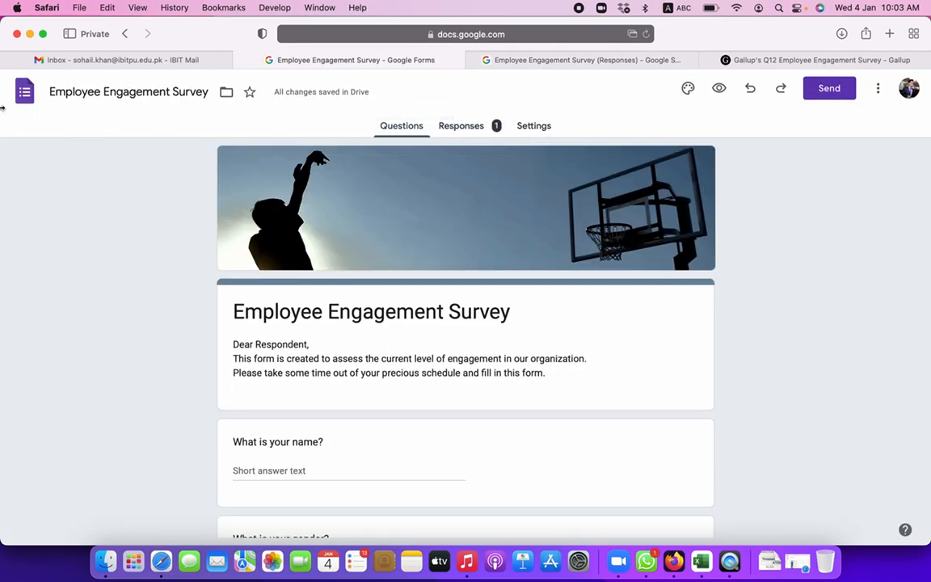
click(25, 93)
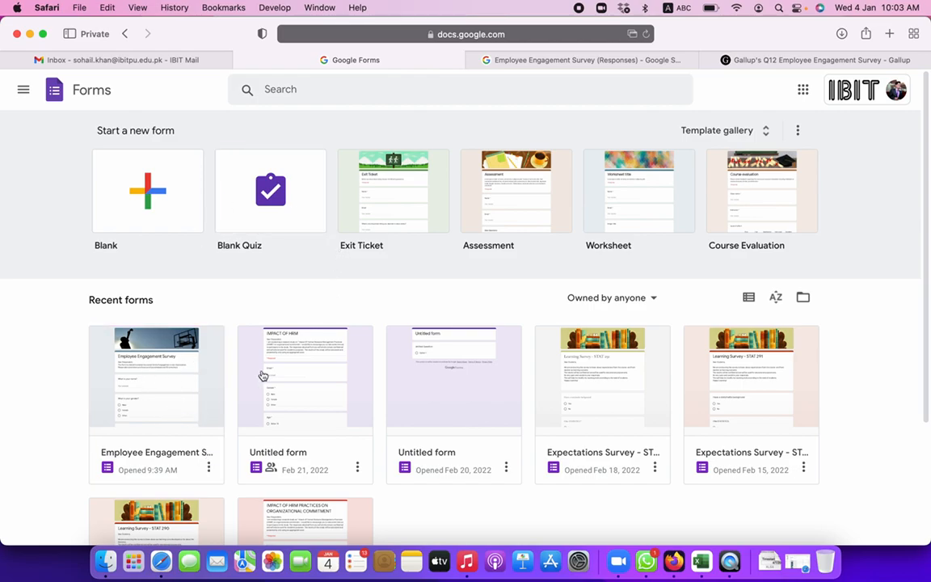
- Reopen the Employee Engagement Survey from the recent forms and check its More menu
click(209, 468)
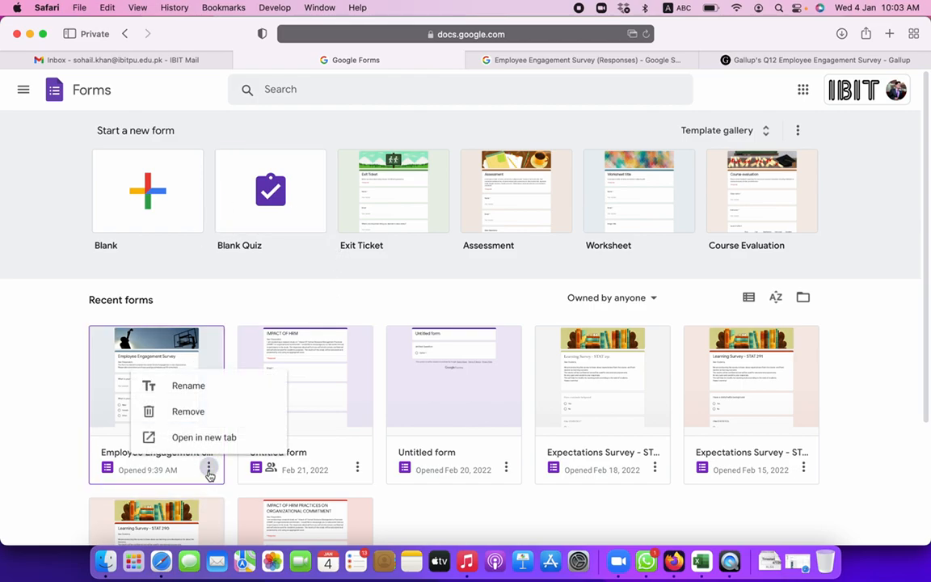
click(210, 474)
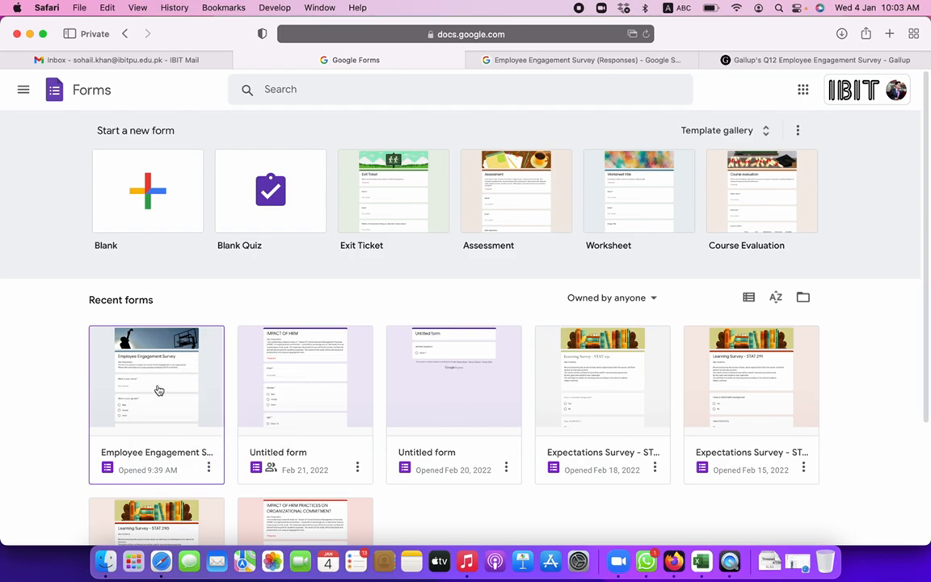
click(157, 390)
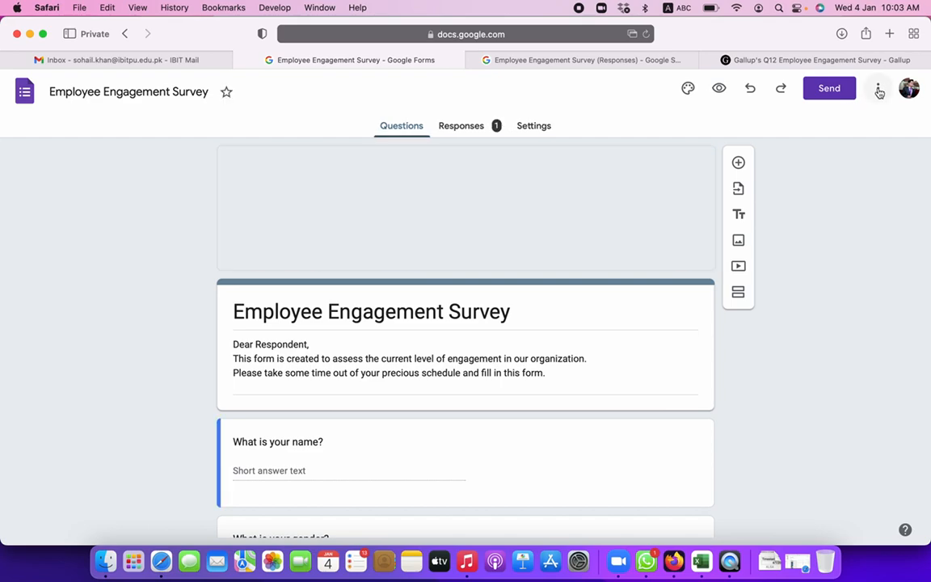
click(879, 89)
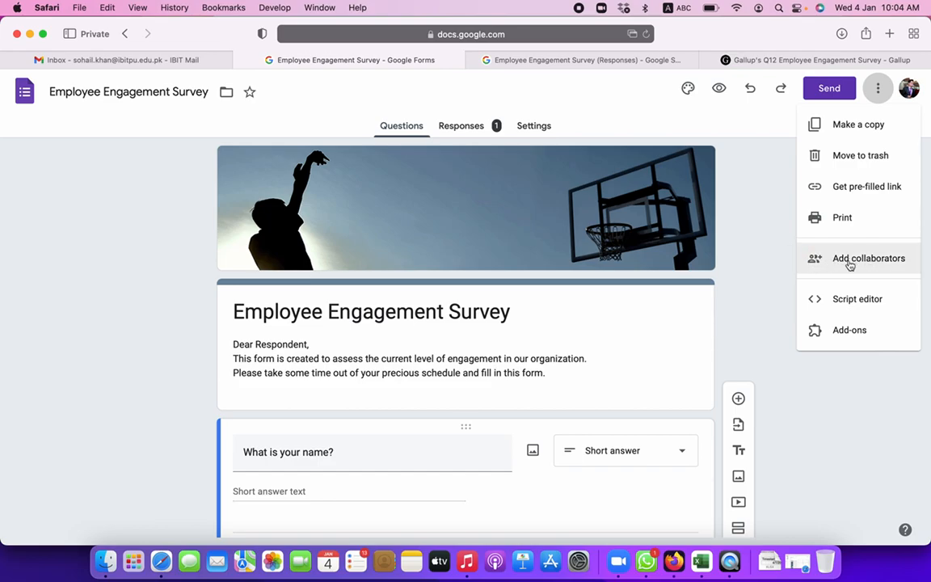
click(771, 200)
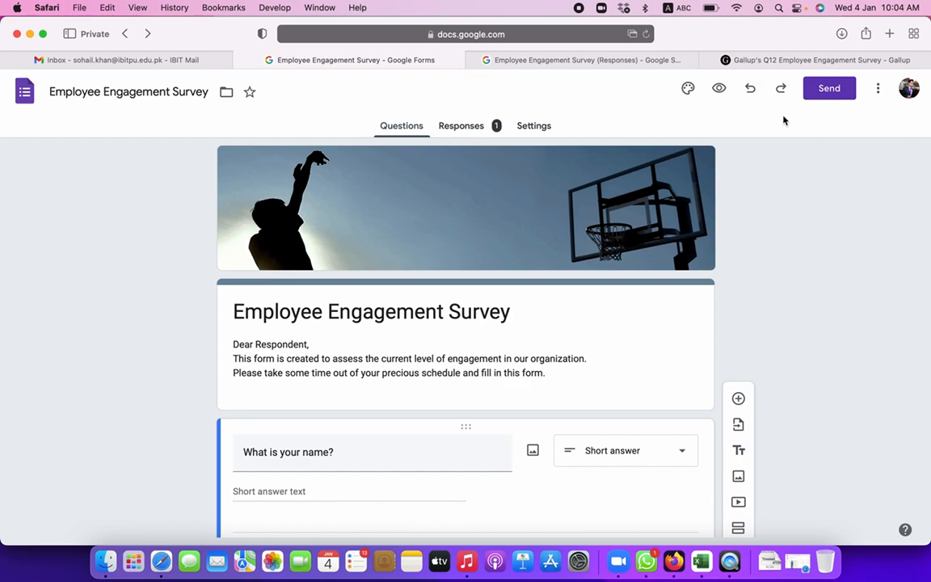